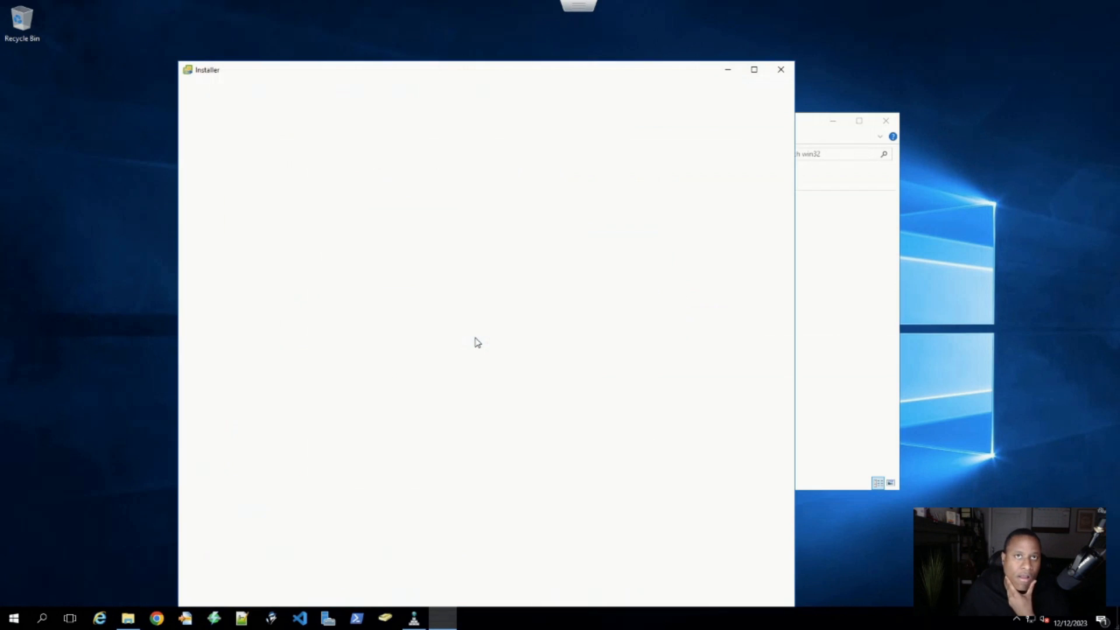
- Move the installer window up, start a new vCenter Server install, and read the Stage 1 introduction
drag(542, 76, 507, 35)
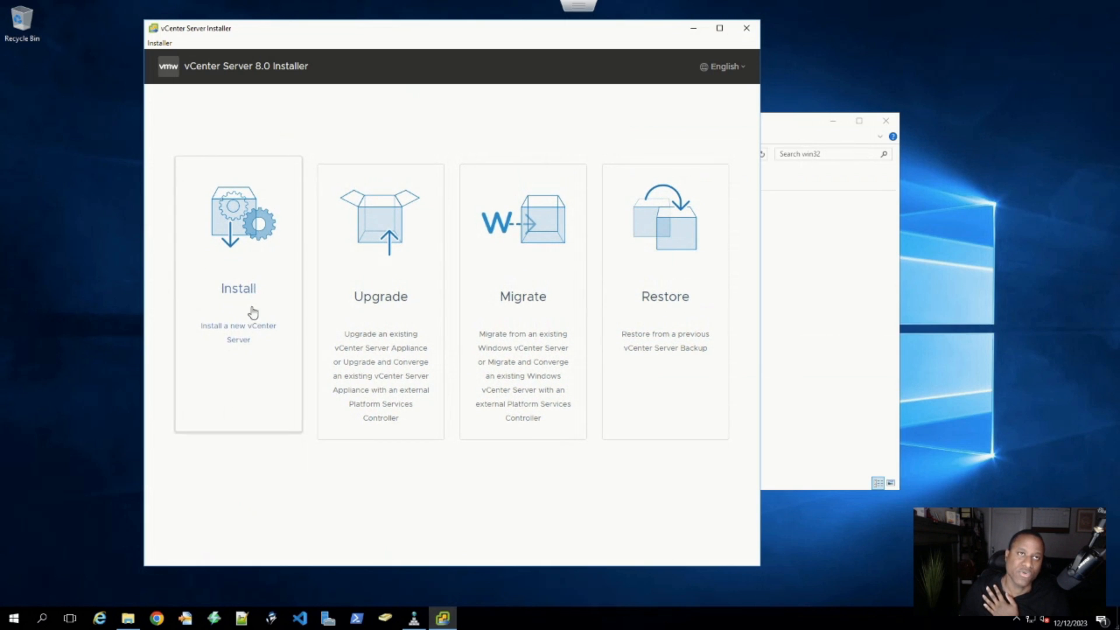
click(251, 287)
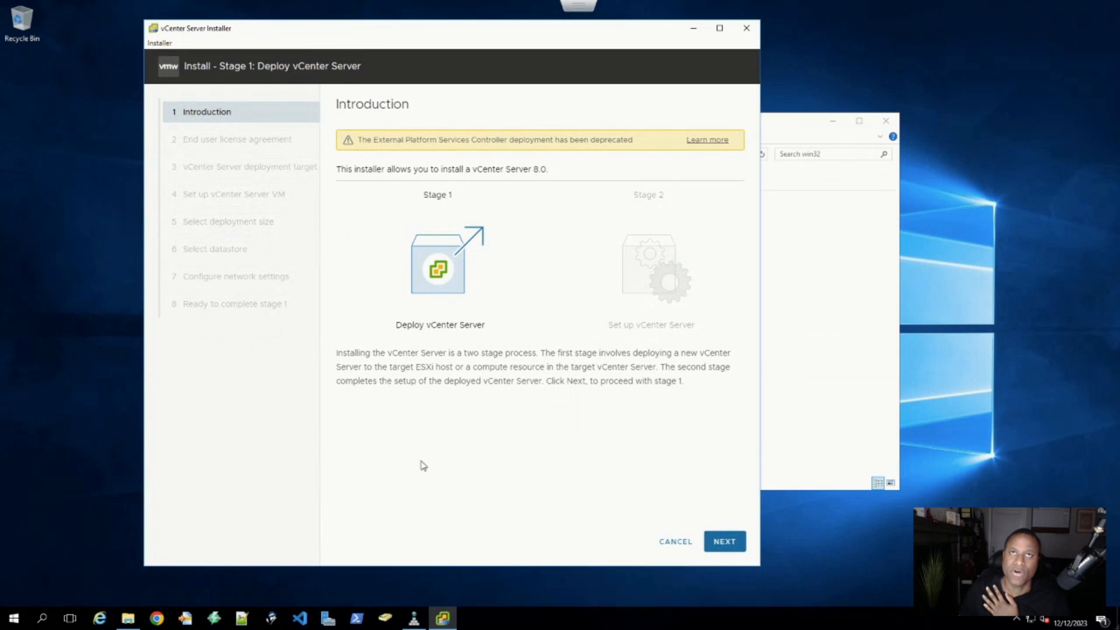
drag(337, 353, 729, 385)
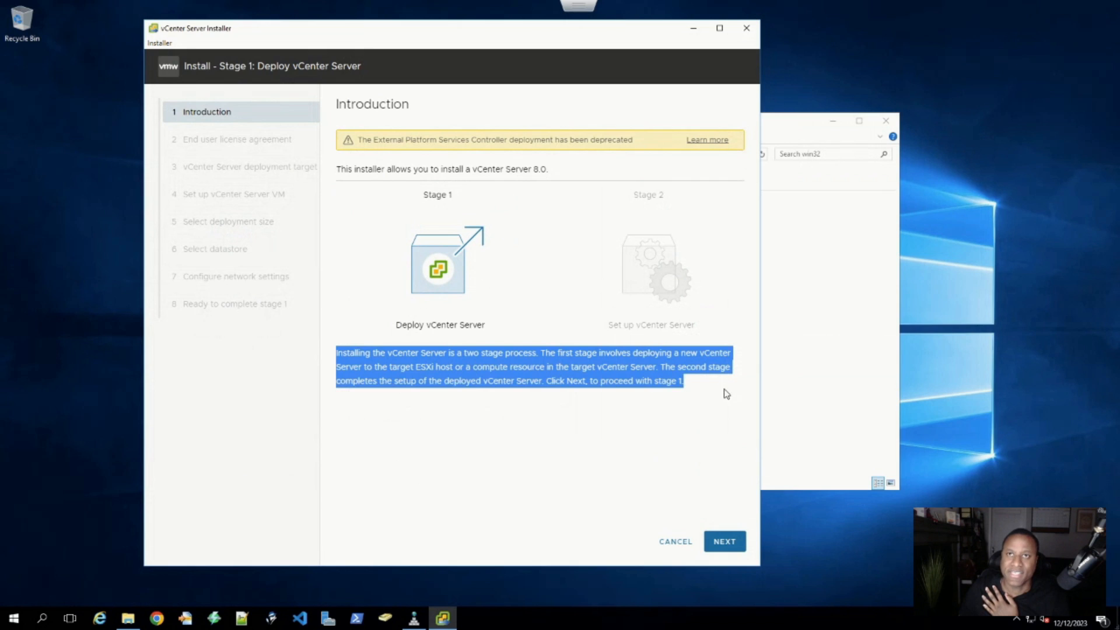
click(438, 360)
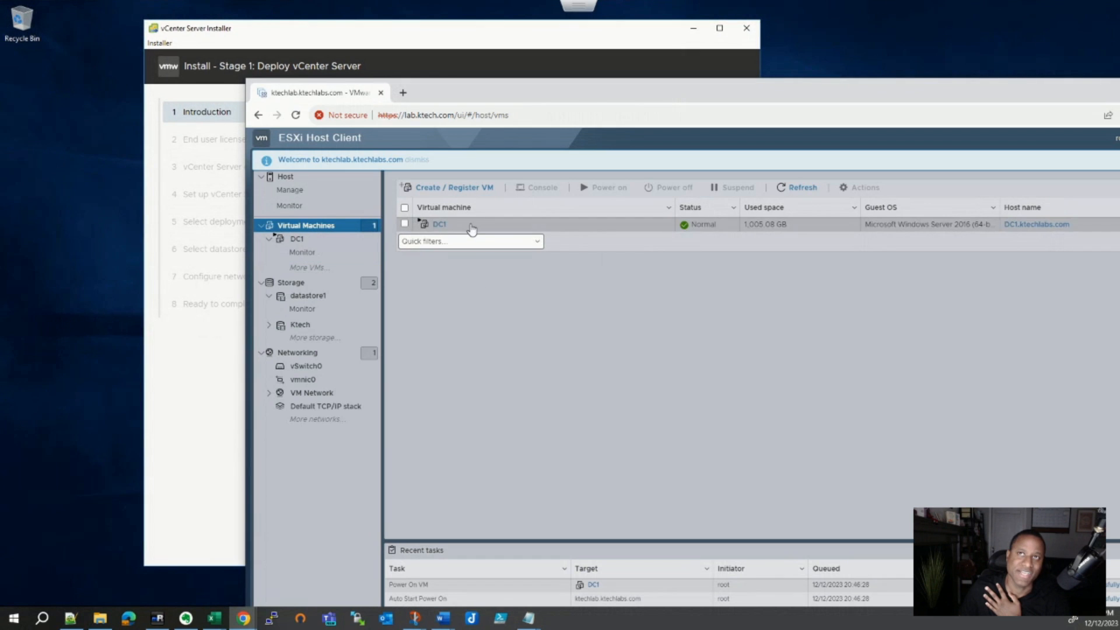
- Drag the ESXi Host Client browser fully off the bottom of the screen
drag(588, 98, 595, 629)
mouse_move(811, 629)
mouse_down()
mouse_move(824, 629)
mouse_move(820, 608)
mouse_move(821, 629)
mouse_up()
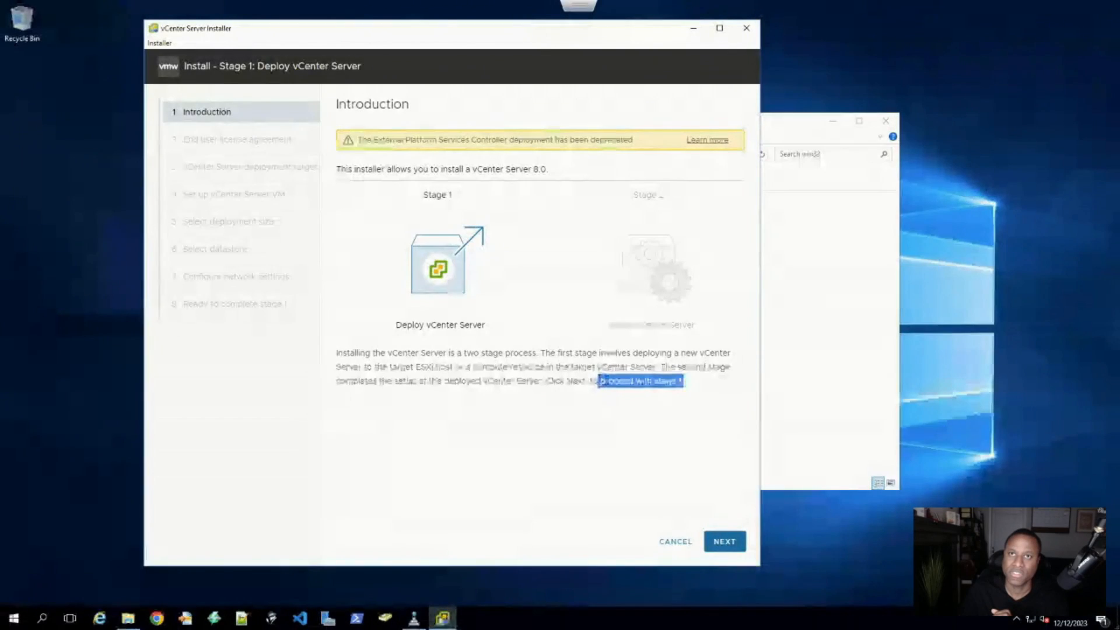
- Accept the license agreement and continue to the deployment target settings
click(724, 541)
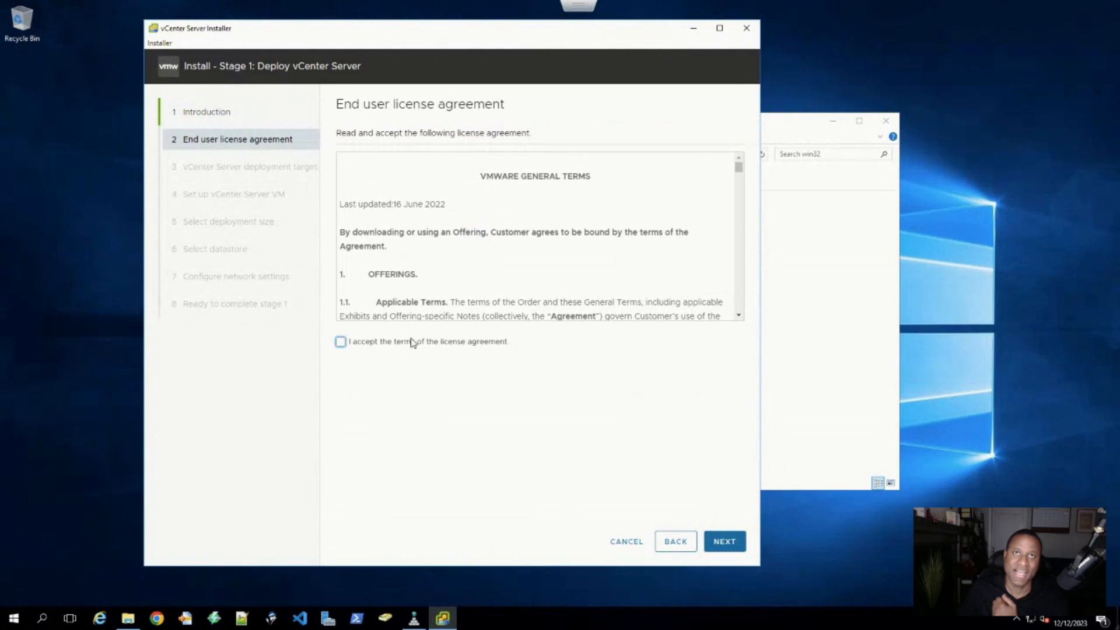
click(341, 342)
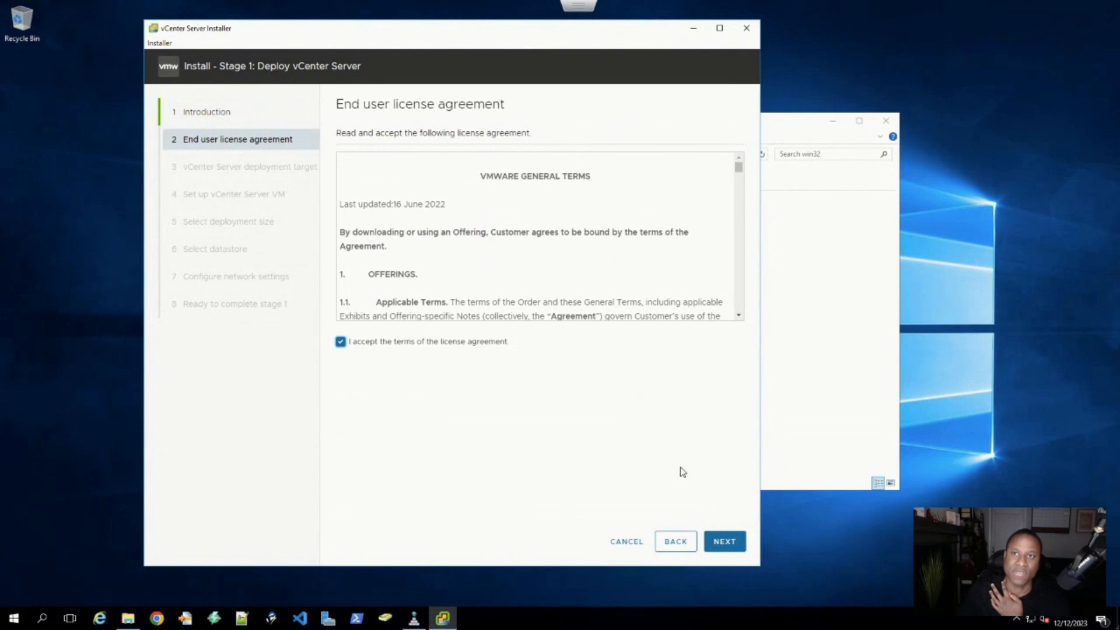
click(724, 541)
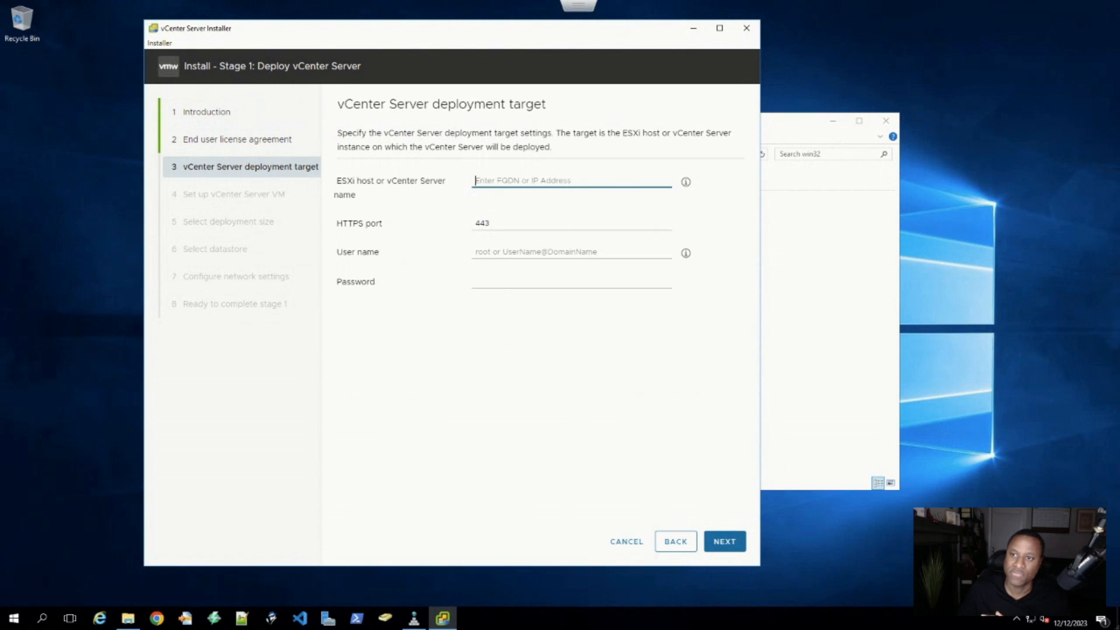
- Connect to ESXi host 10.10.2.2 as user root with the host password
mouse_move(521, 629)
mouse_down()
mouse_move(561, 40)
mouse_move(507, 25)
mouse_move(484, 51)
mouse_move(504, 58)
mouse_move(536, 251)
mouse_move(528, 628)
mouse_up()
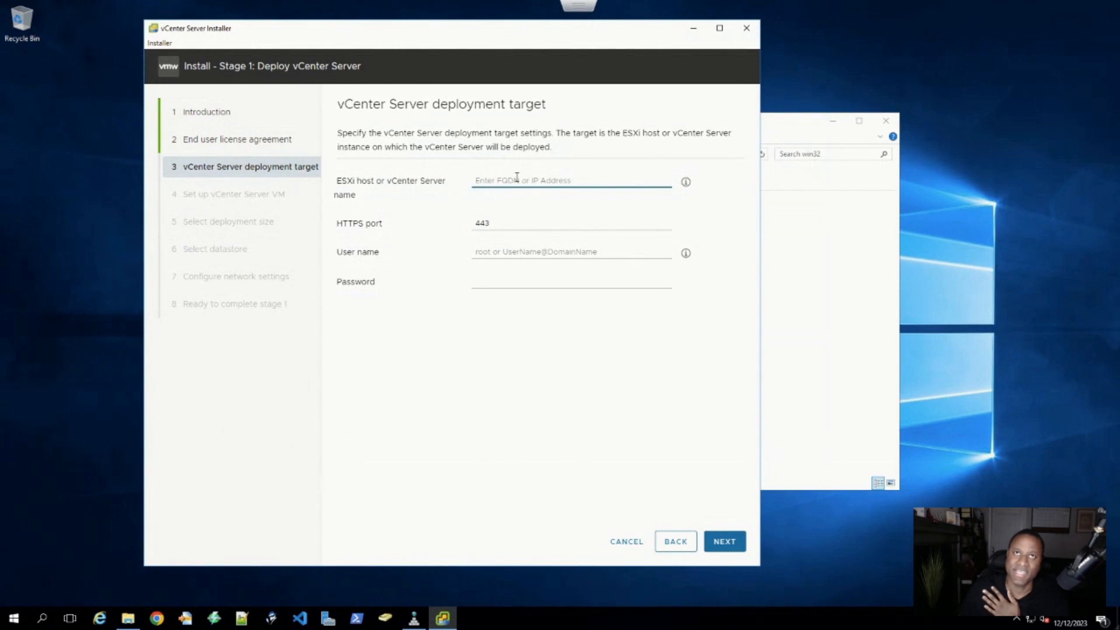
text(10.10.2)
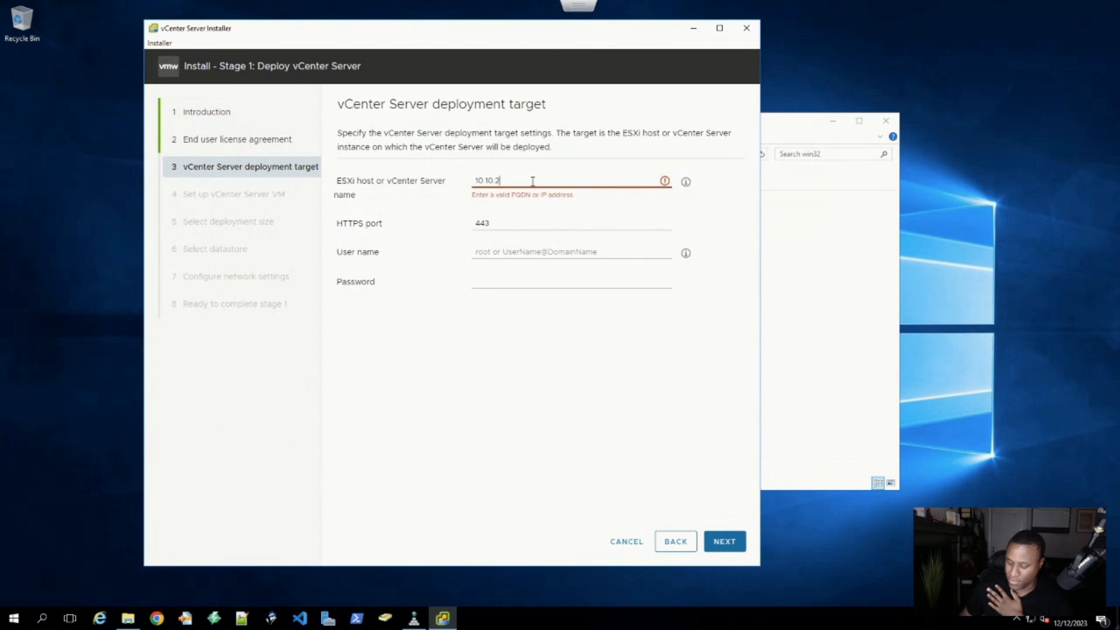
text(.2)
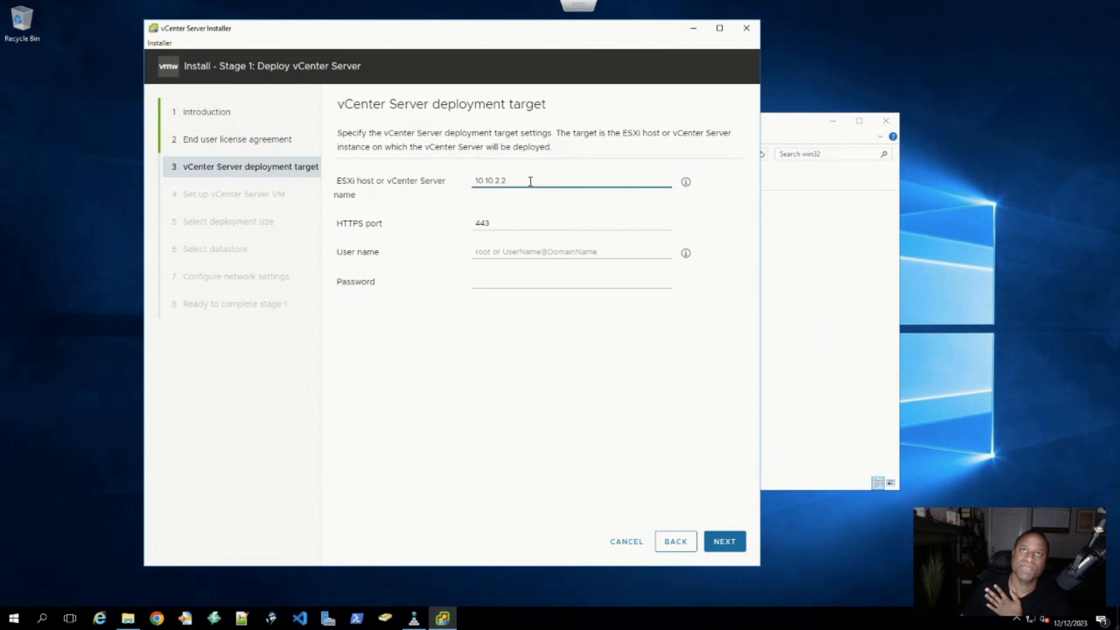
click(539, 251)
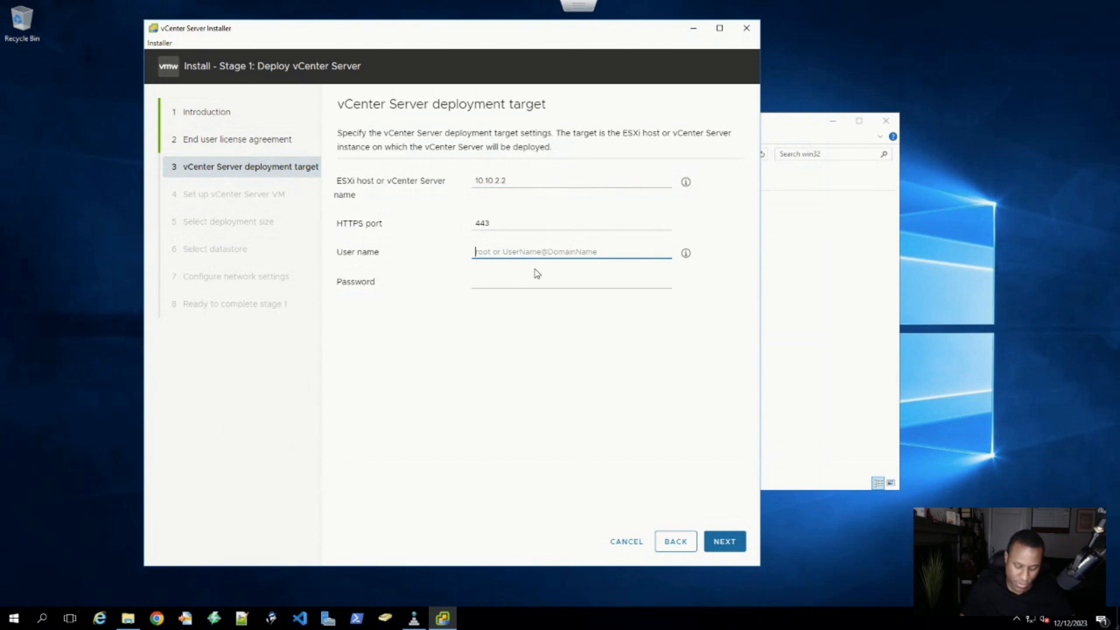
text(root)
key(Tab)
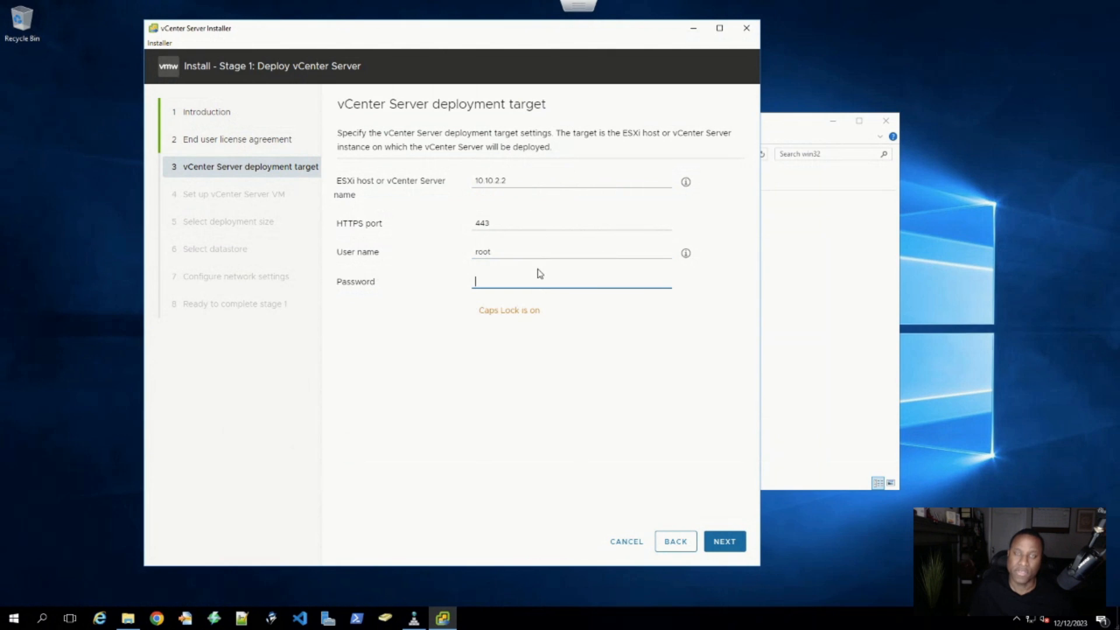
key(Caps_Lock)
text(VMw••••••)
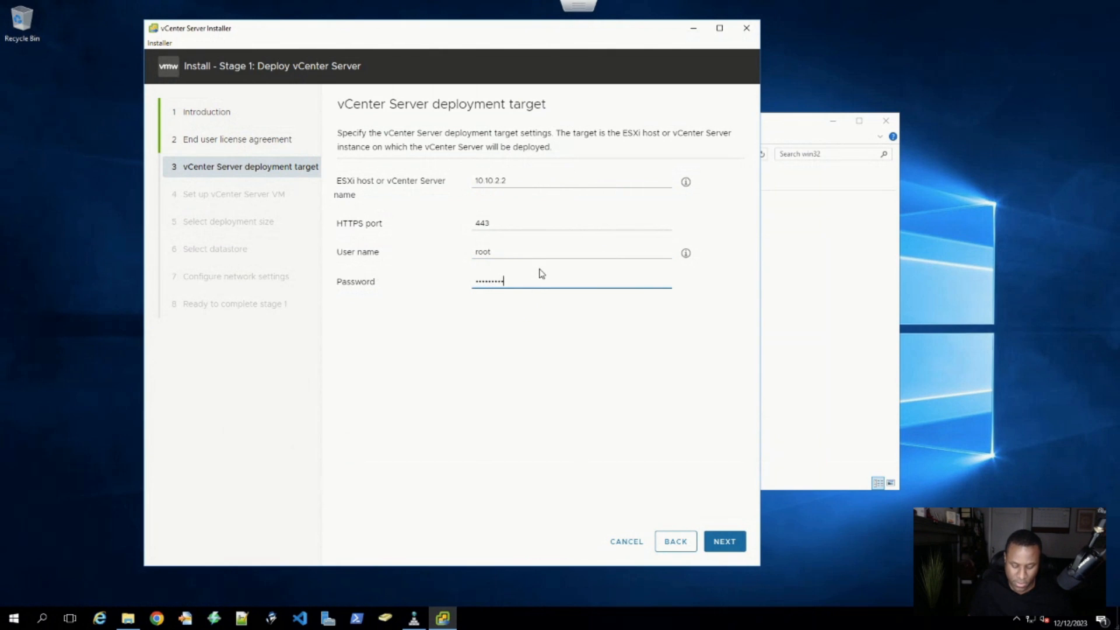
click(723, 540)
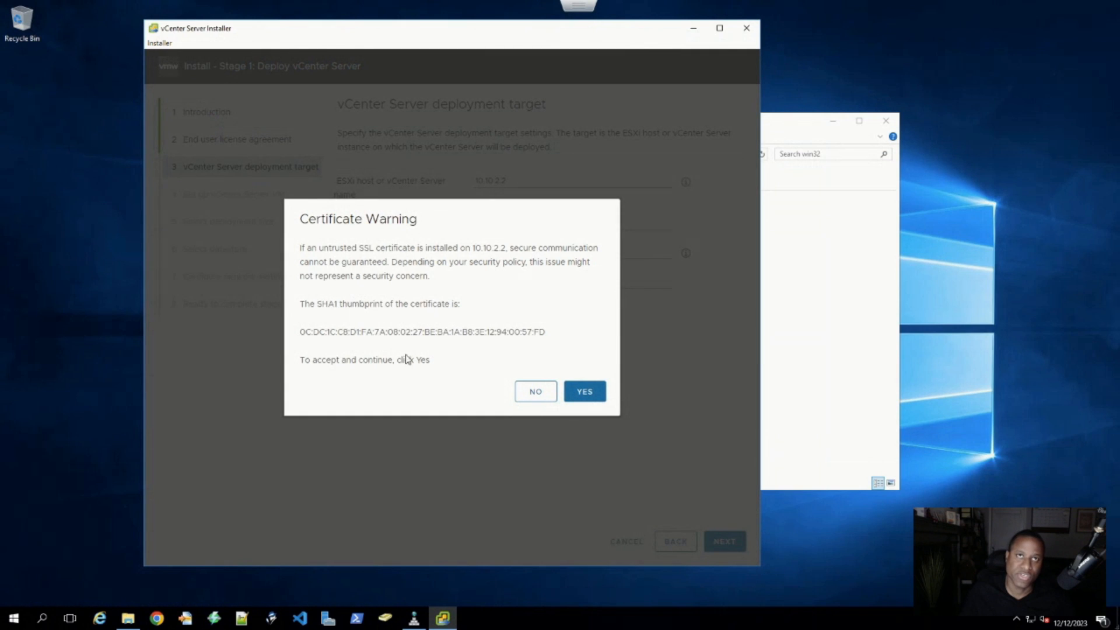
- Accept the ESXi host's certificate warning to trust it
drag(430, 360, 314, 276)
click(412, 304)
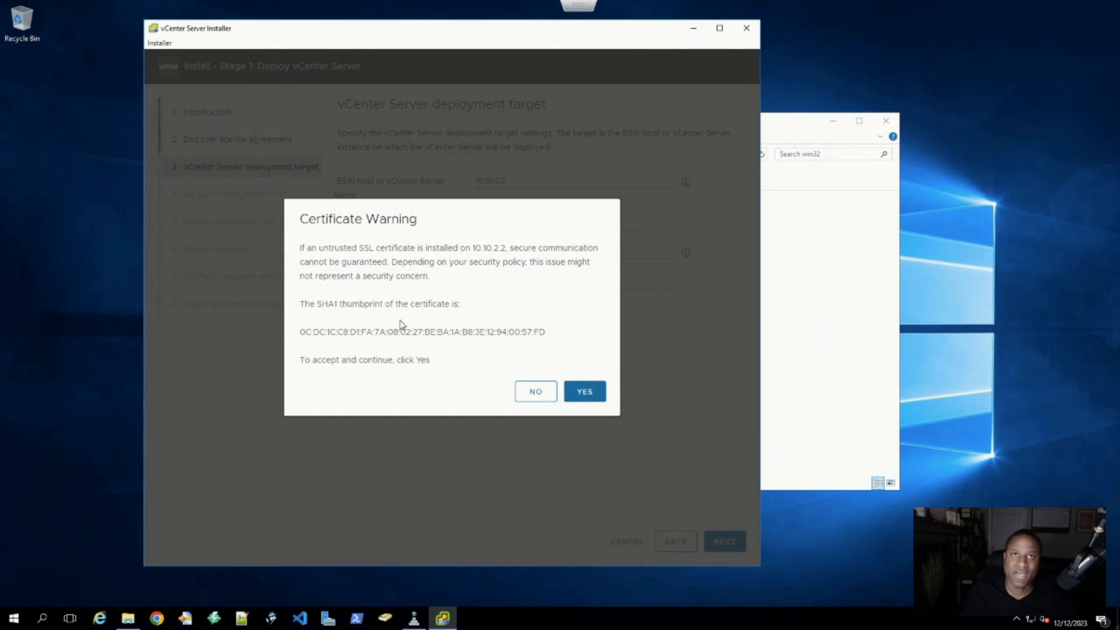
click(589, 394)
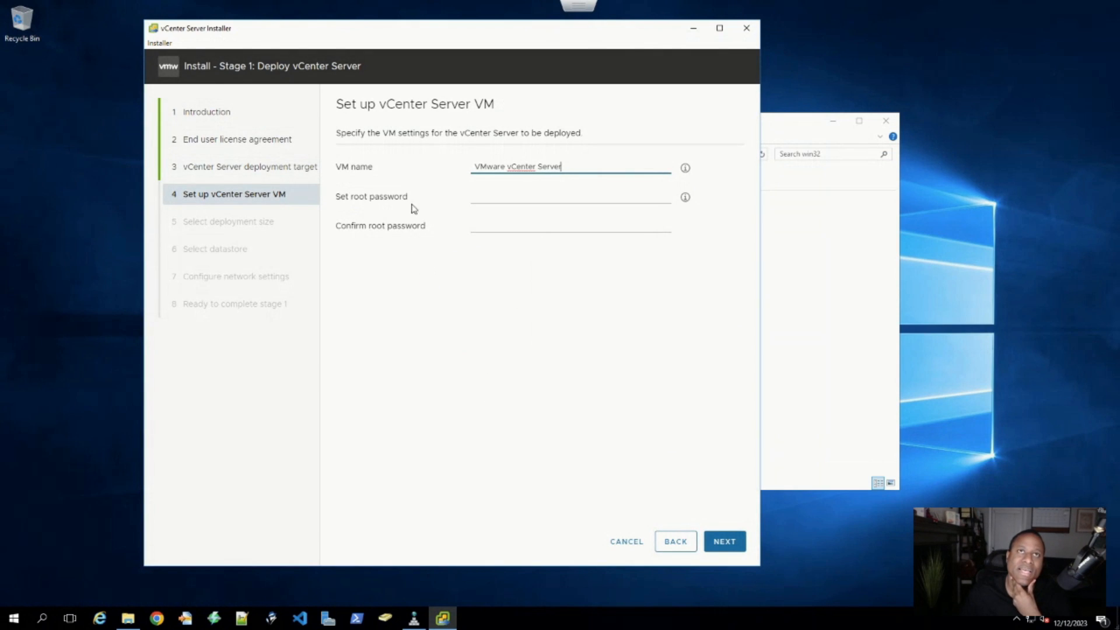
- Keep VM name 'VMware vCenter Server', enter and confirm the root password, and submit
drag(573, 166, 478, 162)
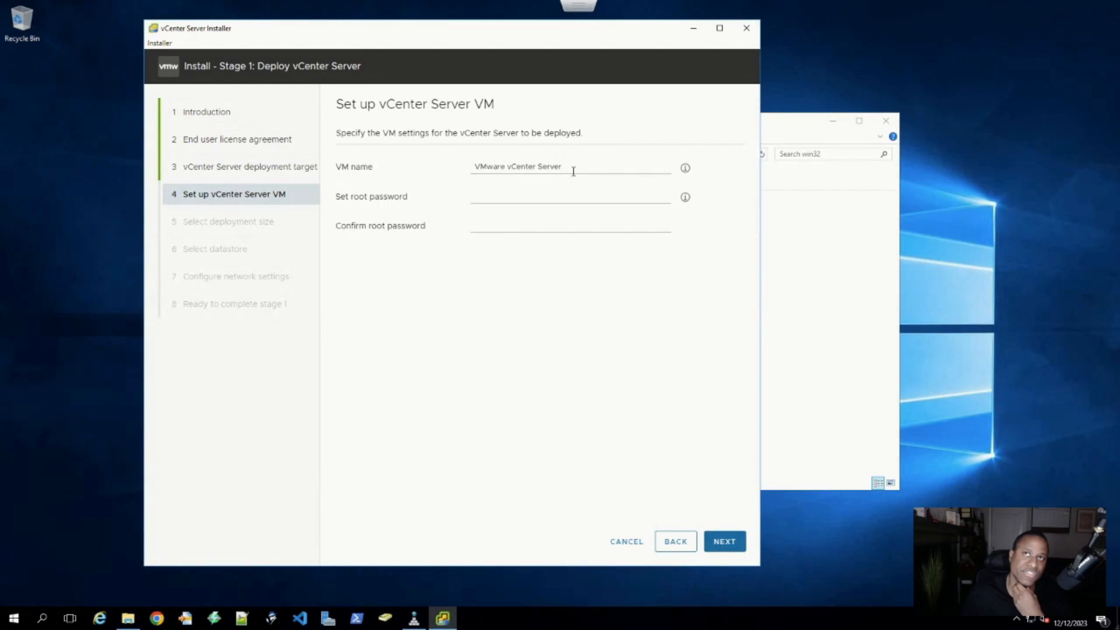
drag(572, 170, 480, 168)
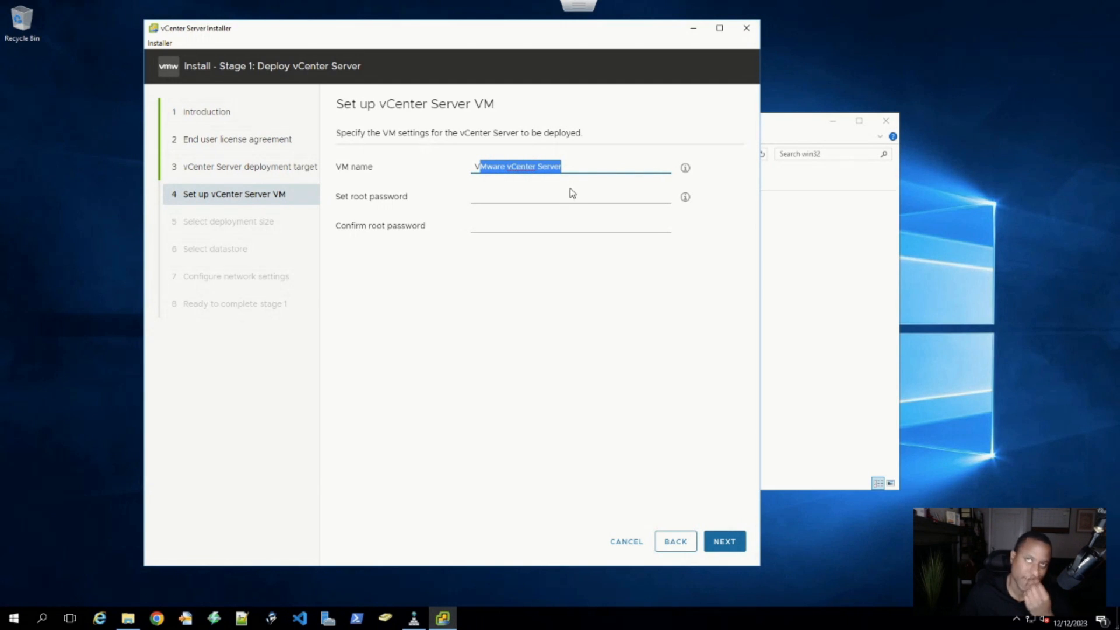
click(513, 194)
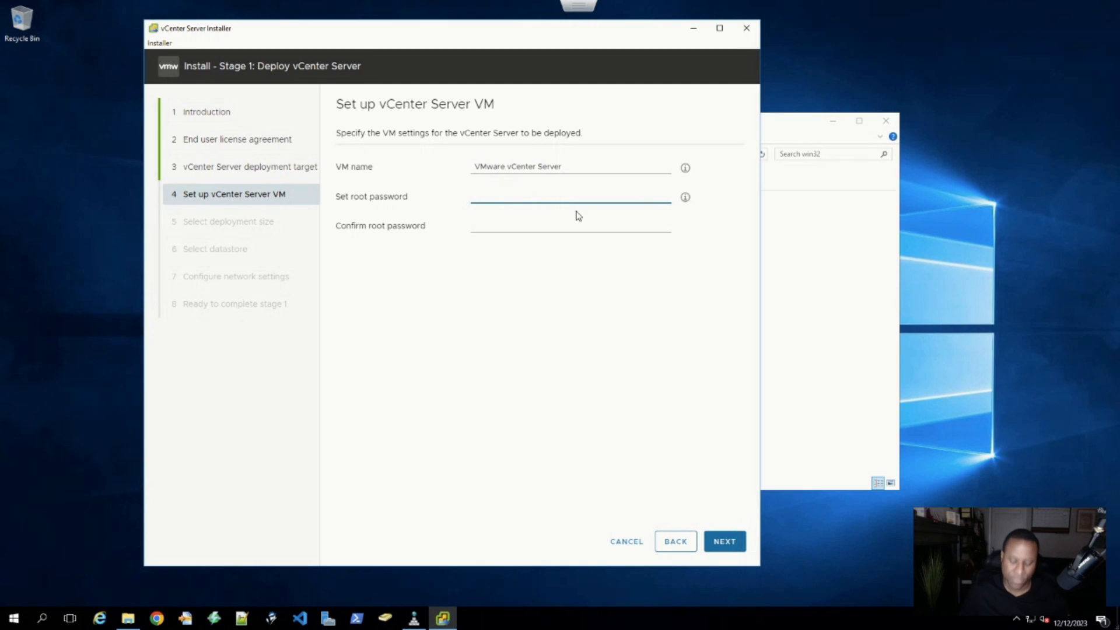
text(V)
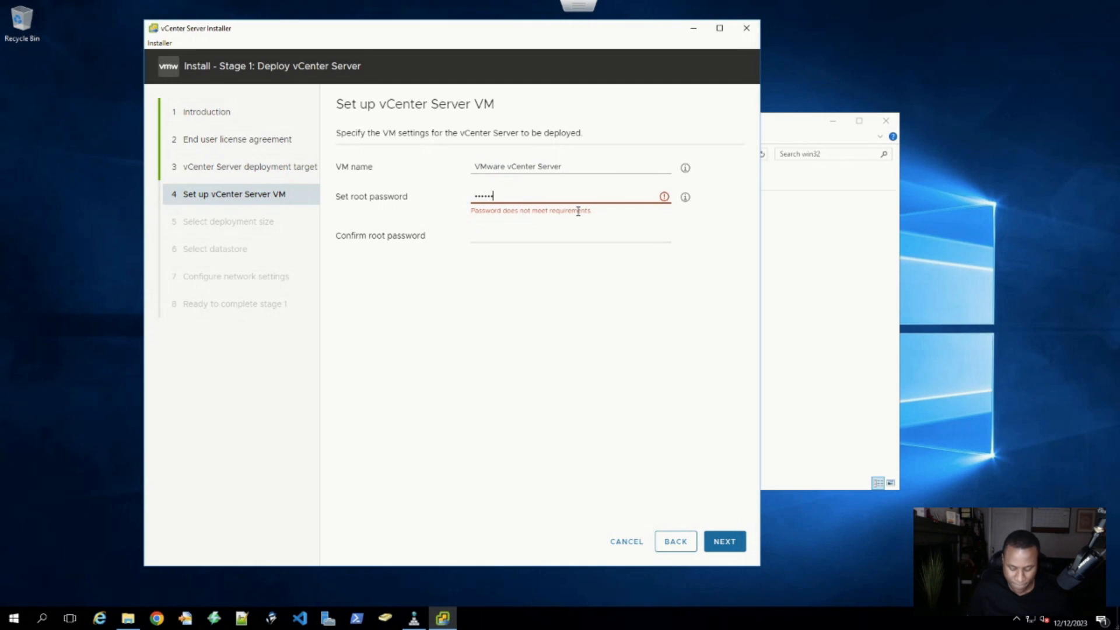
text(••••••••••)
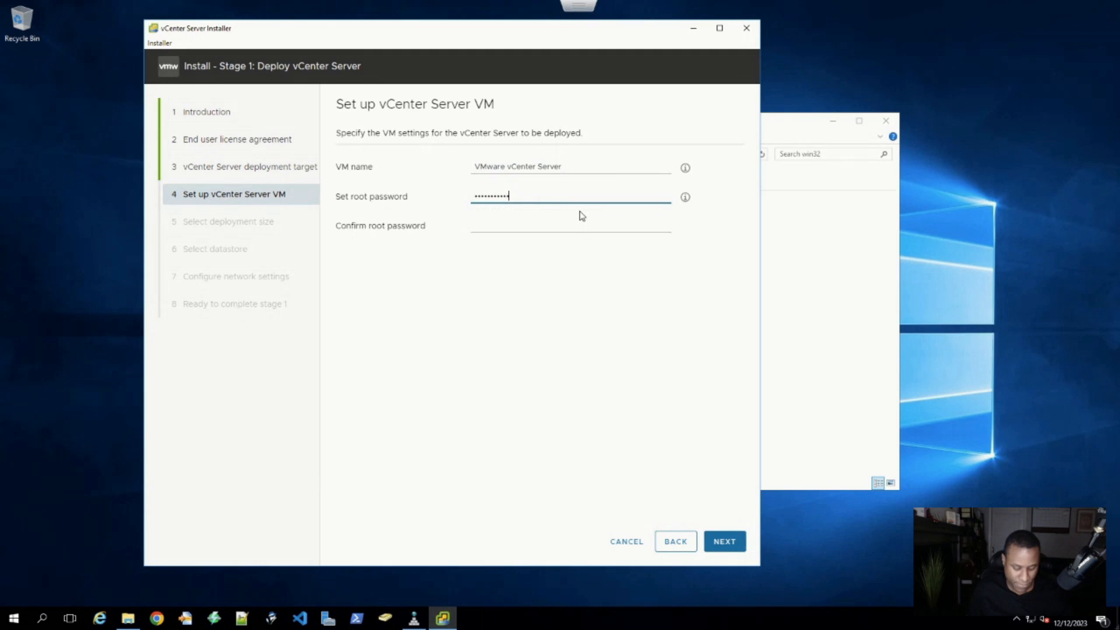
key(Tab)
text(••••)
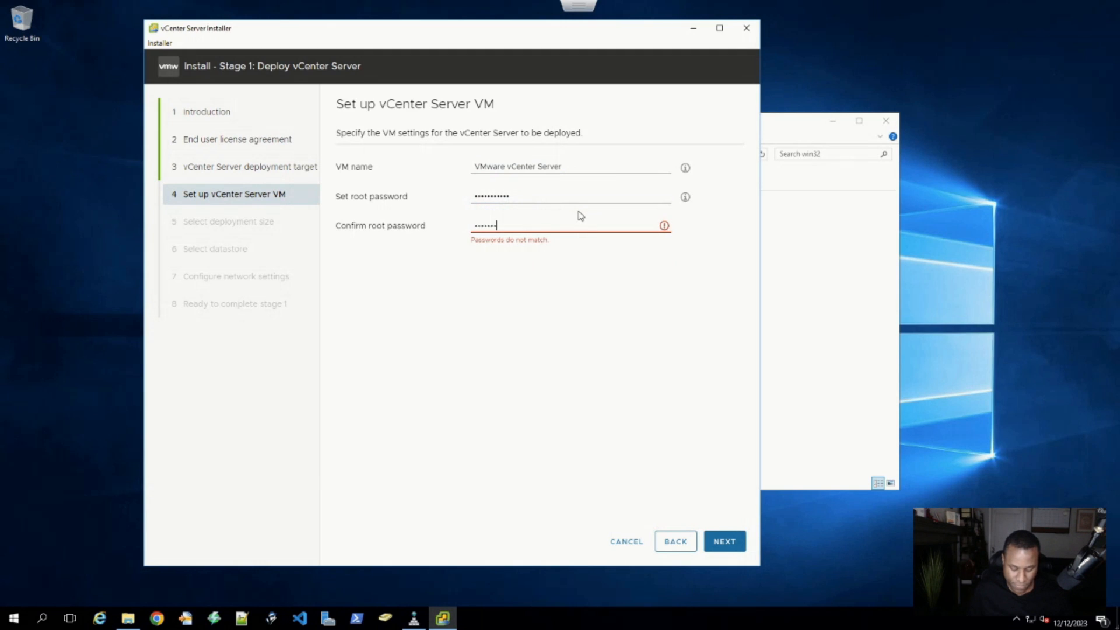
text(••)
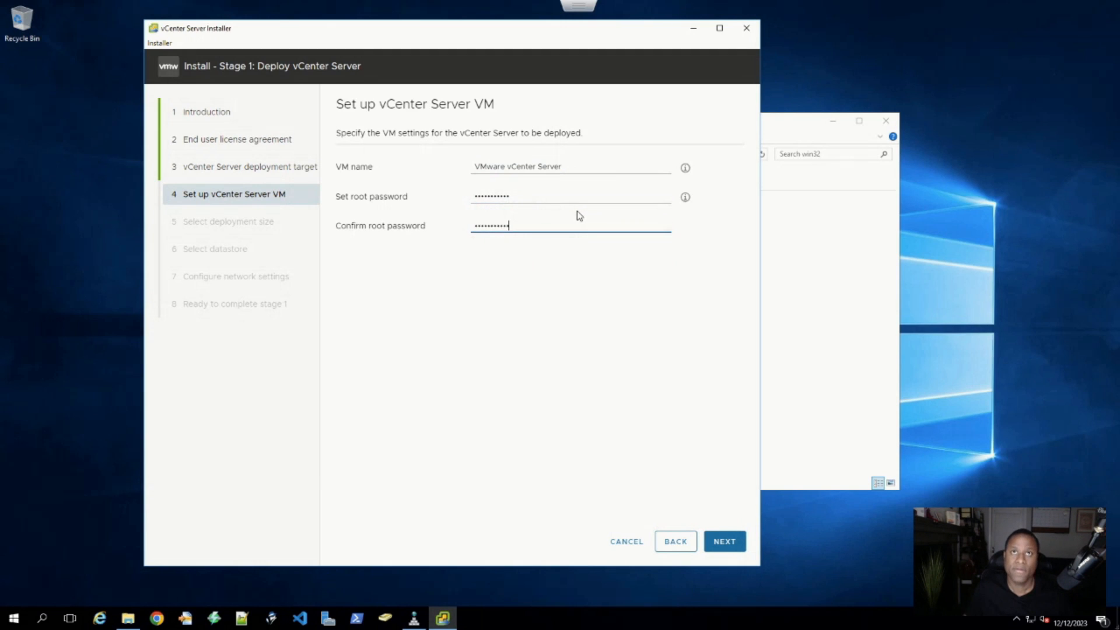
click(724, 542)
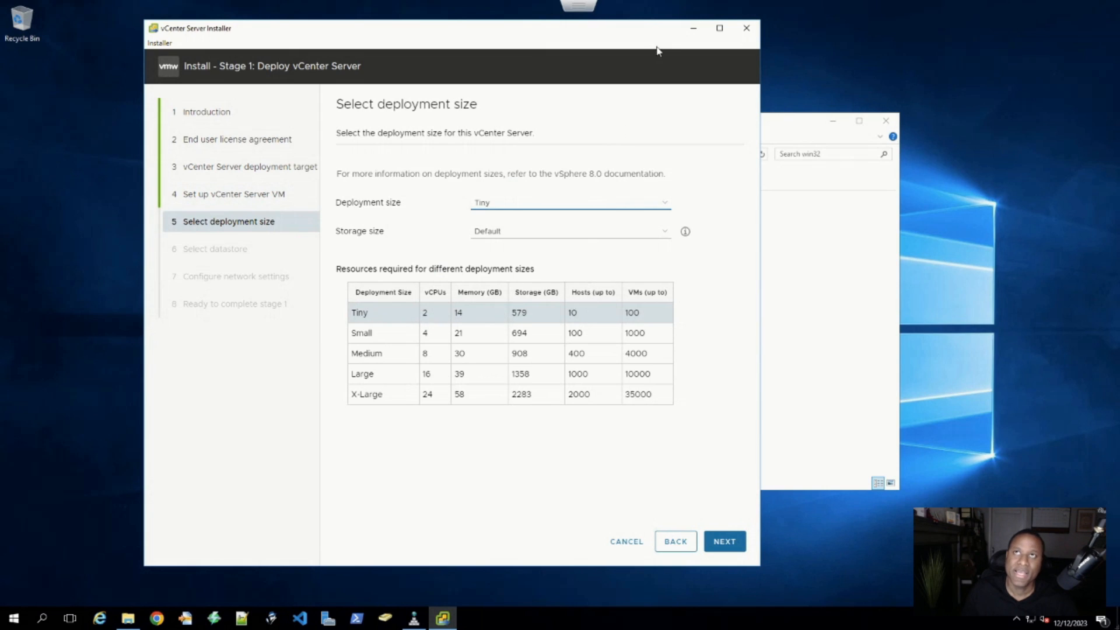
- Set the deployment size to Small after comparing it with Medium in the sizes table
drag(762, 140, 1039, 156)
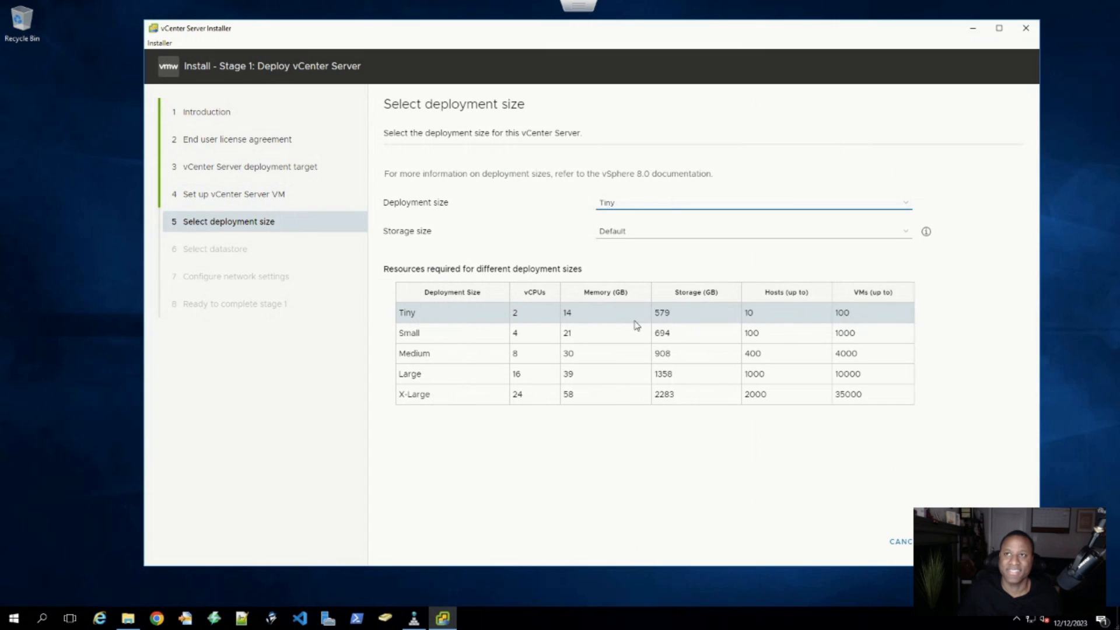
click(668, 201)
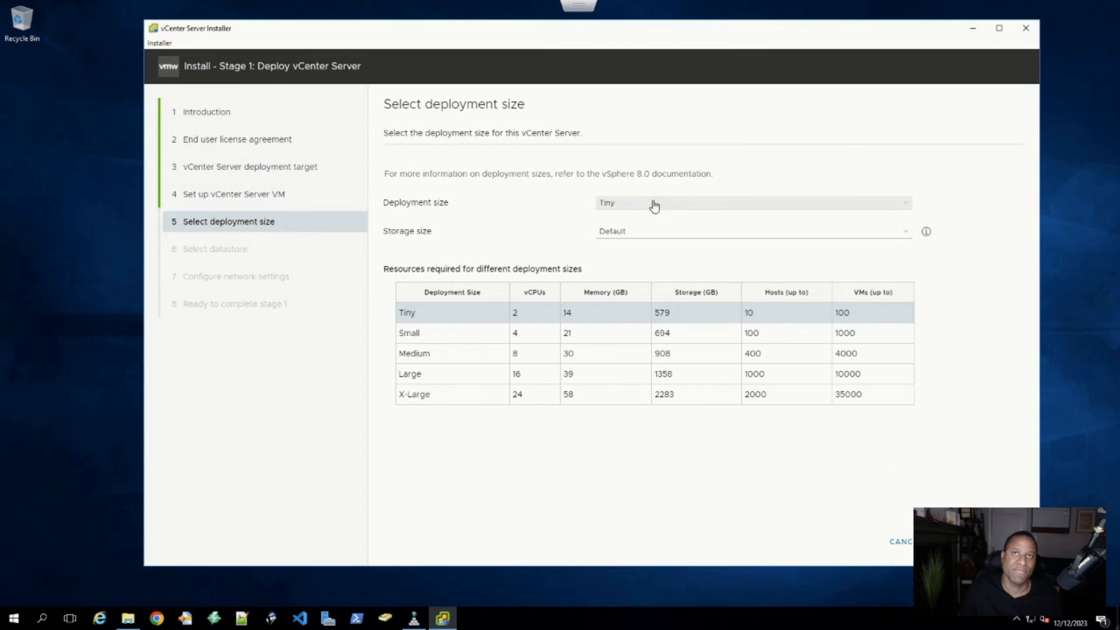
click(625, 223)
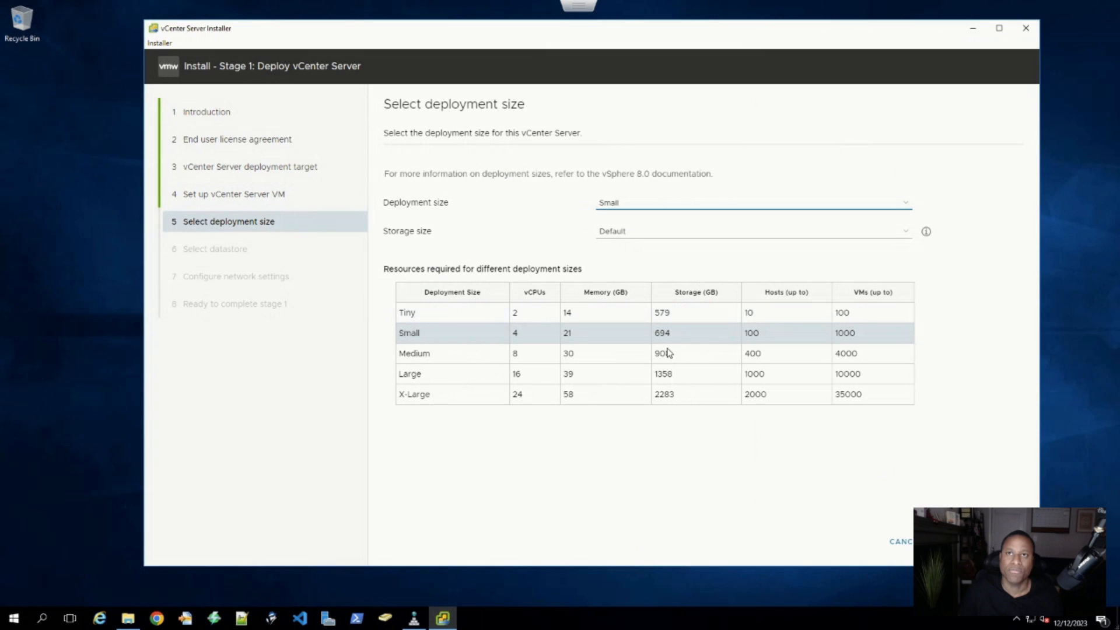
click(645, 204)
click(633, 238)
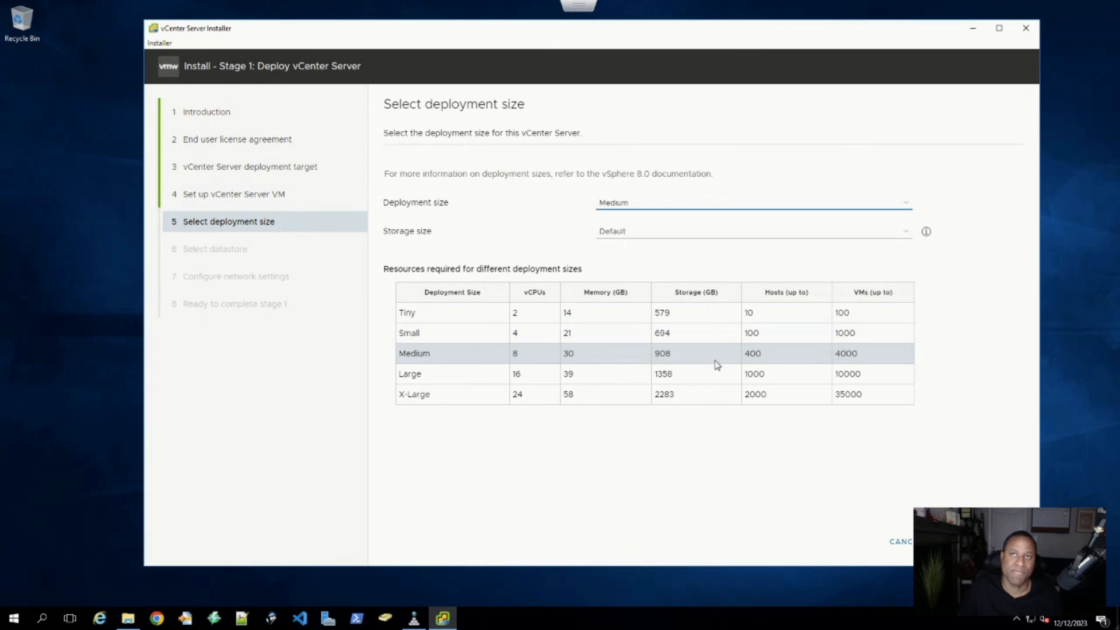
double_click(846, 333)
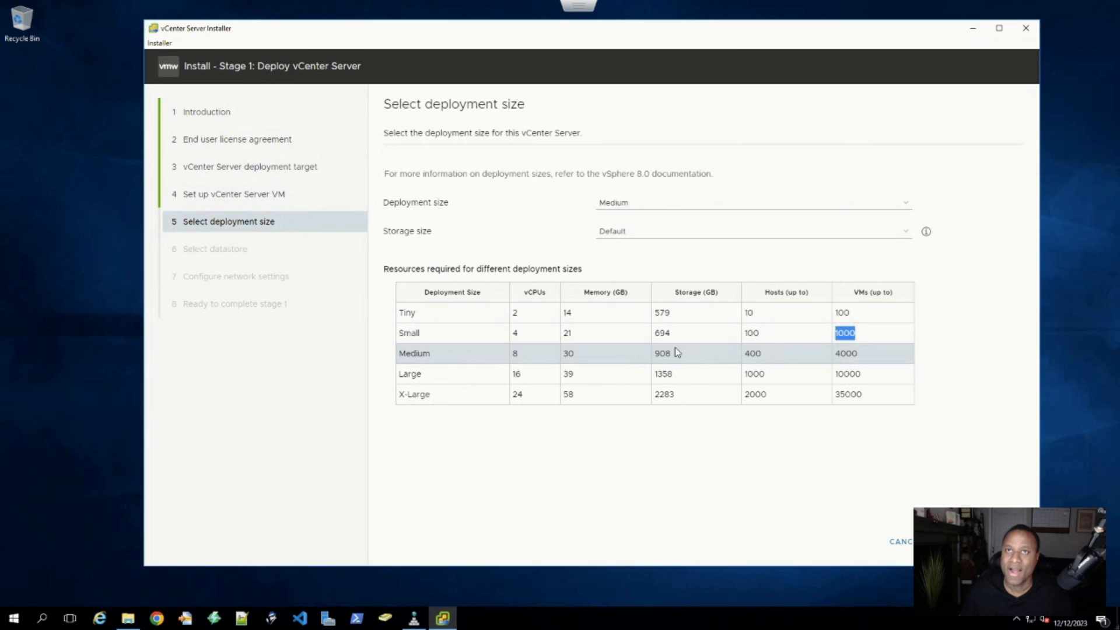
click(627, 205)
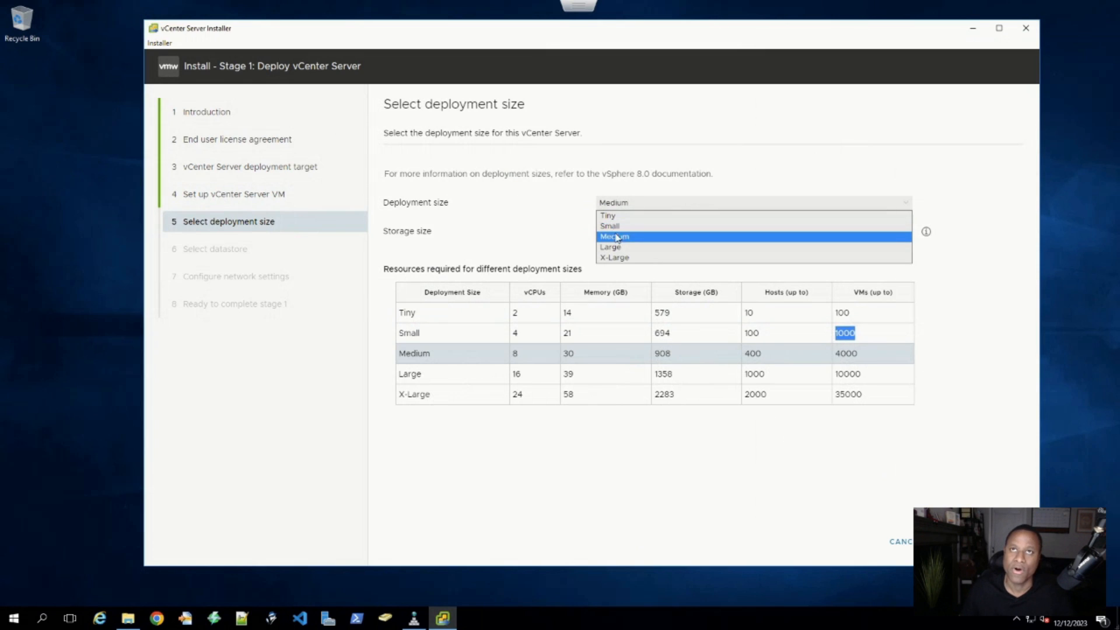
click(617, 233)
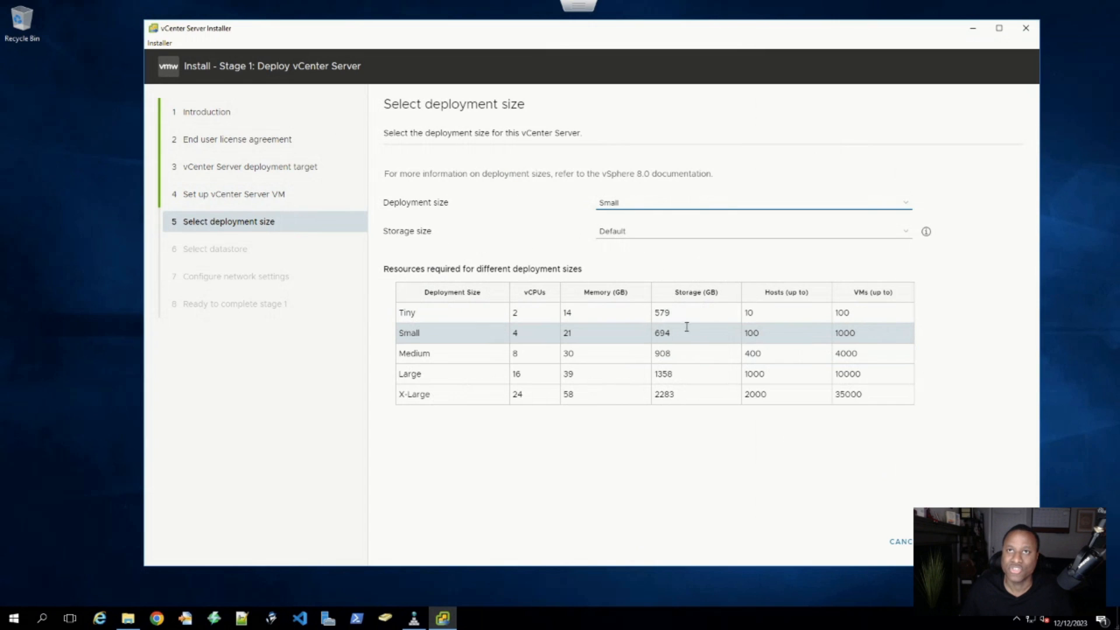
- Set the storage size to Large after briefly trying Default
click(635, 233)
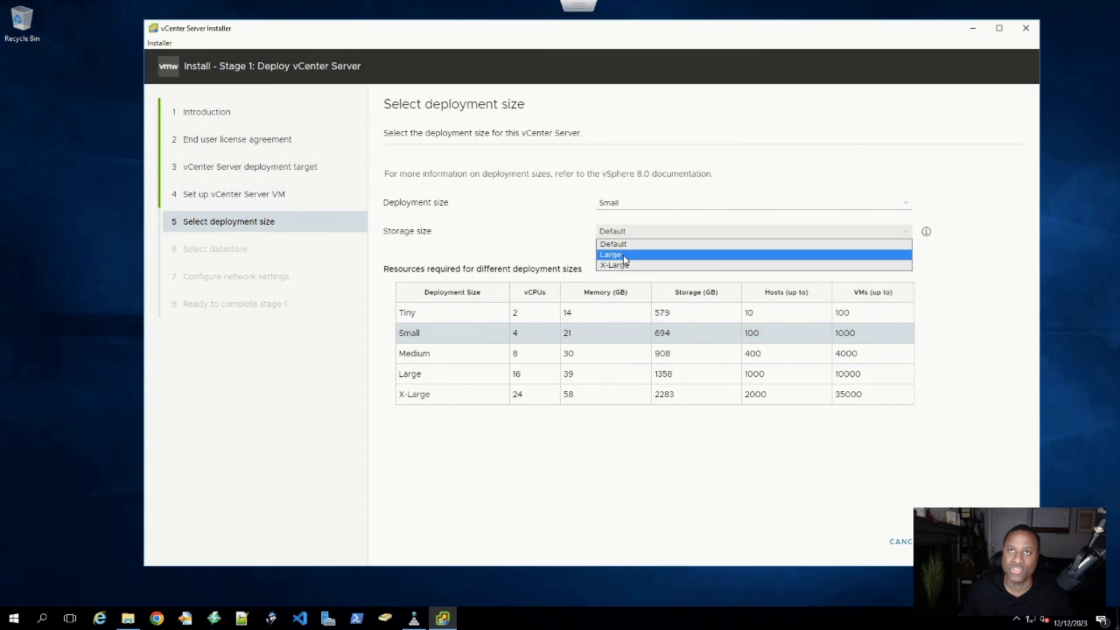
click(628, 260)
click(634, 235)
click(620, 240)
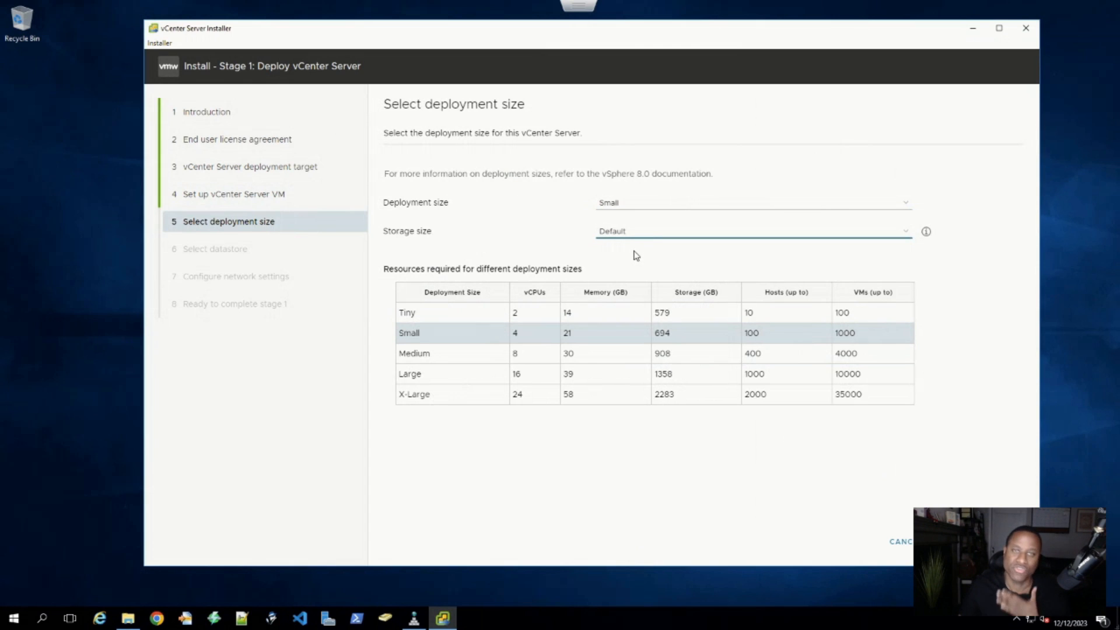
click(635, 236)
click(637, 255)
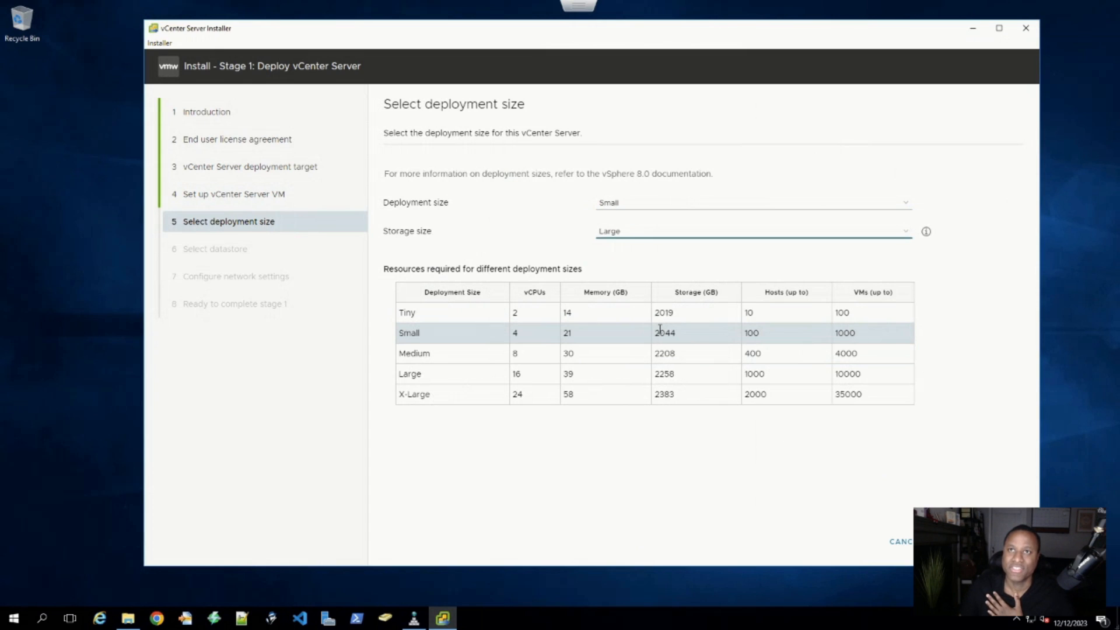
drag(681, 334, 653, 331)
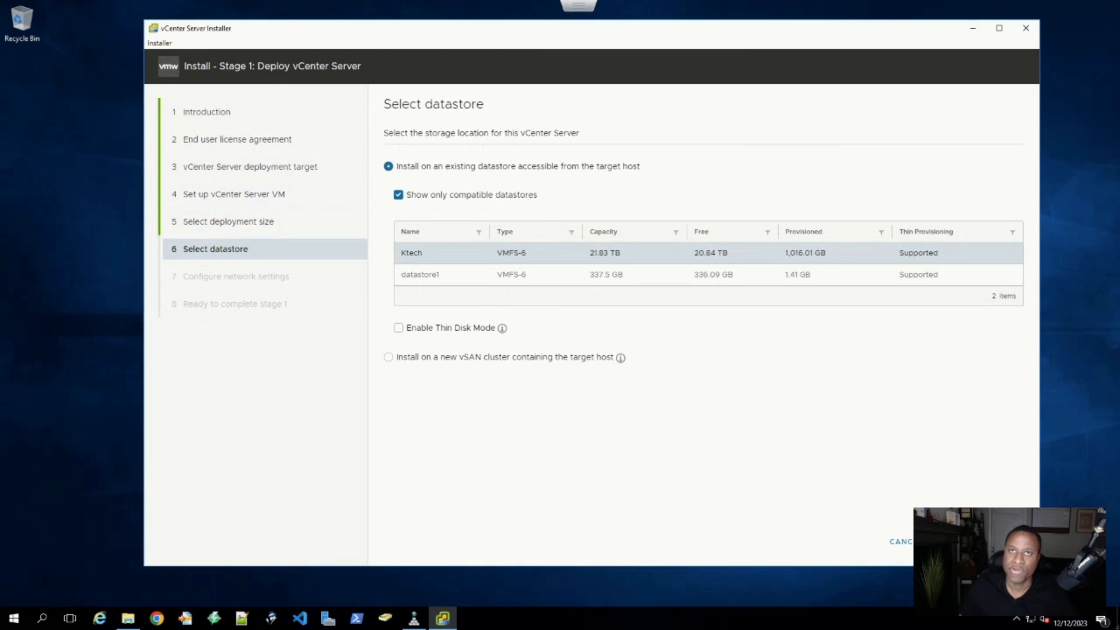
- Bring the ESXi Host Client window in front of the Select datastore page
drag(601, 627, 357, 46)
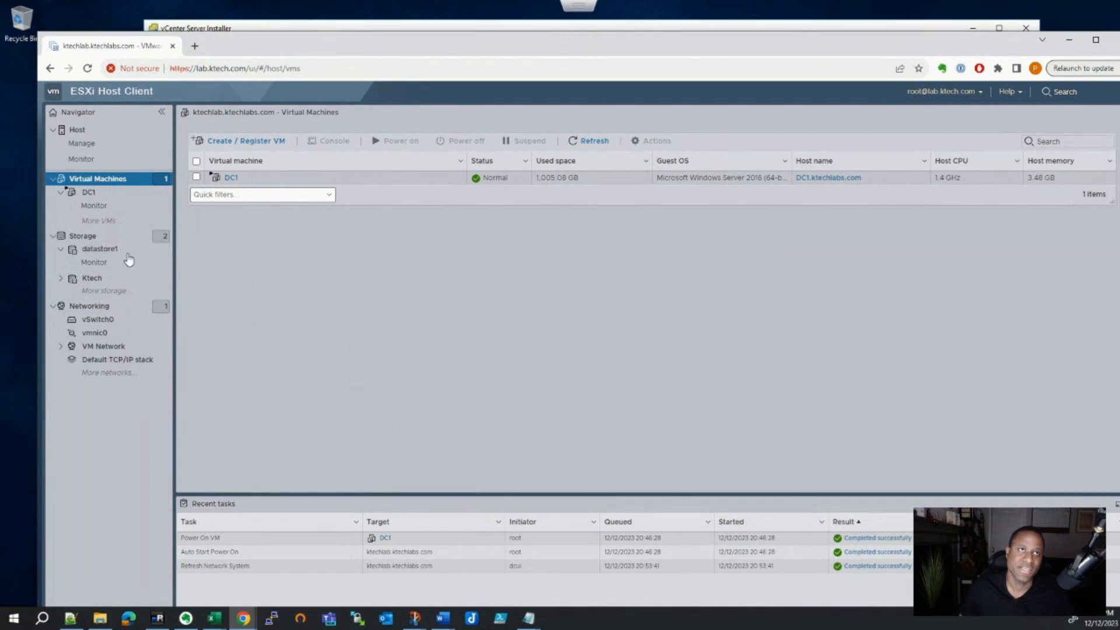
- Browse the Ktech datastore's folders, including ISOs, then move the host client aside
click(93, 236)
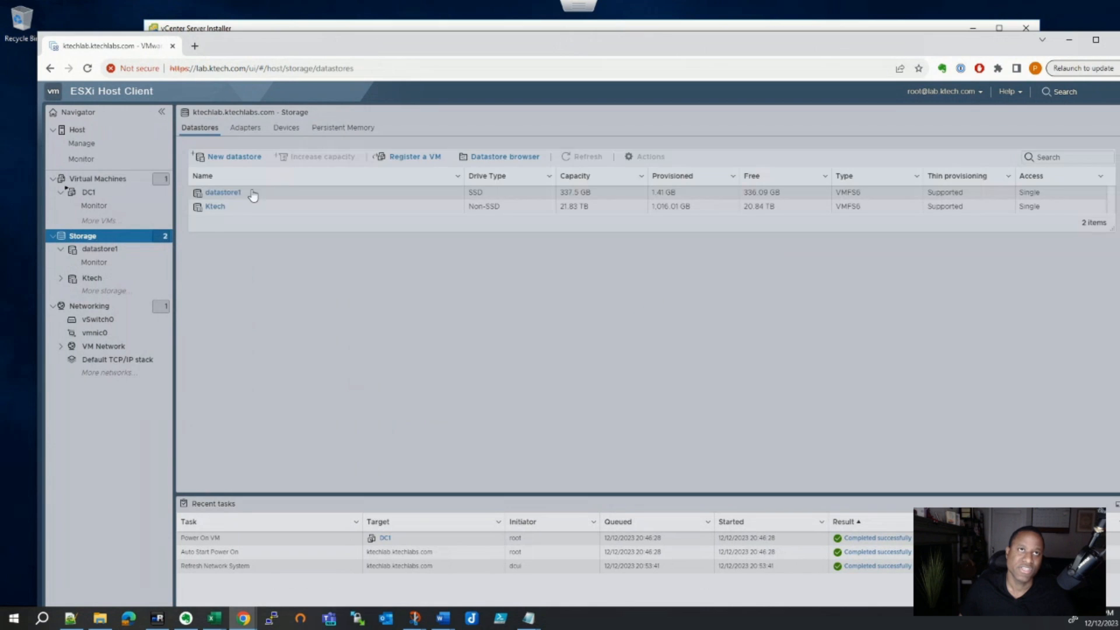
click(217, 208)
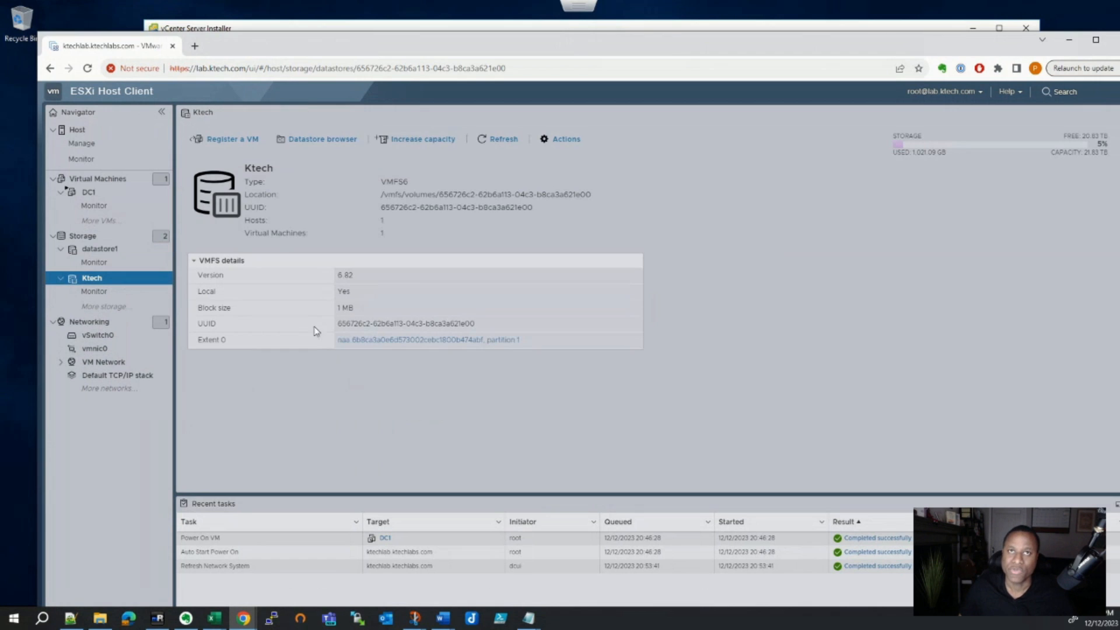
click(315, 140)
click(285, 301)
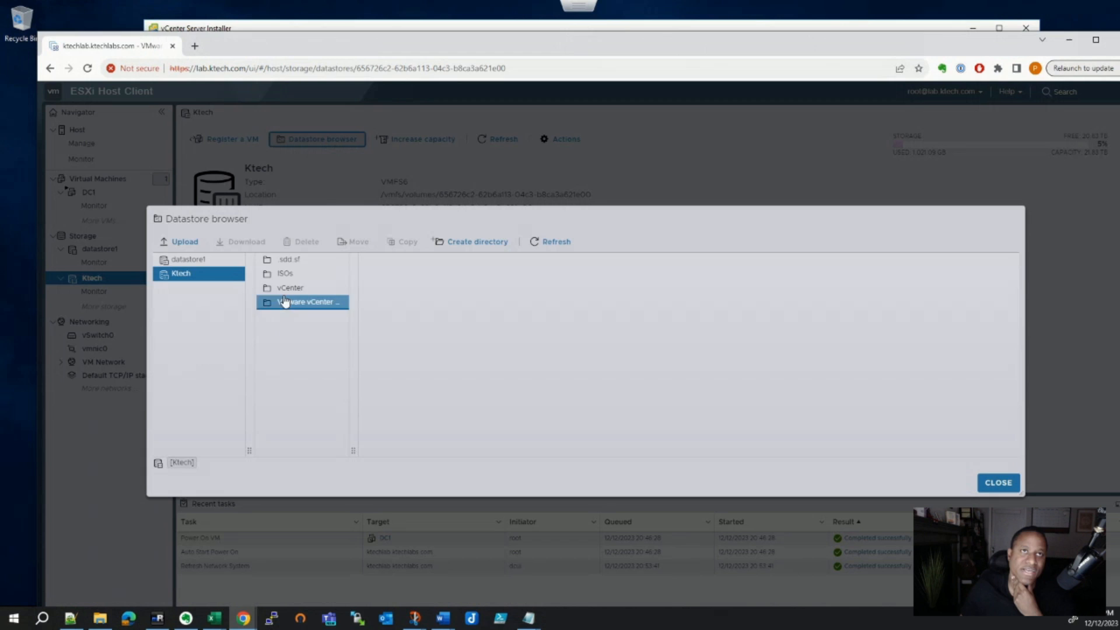
click(285, 273)
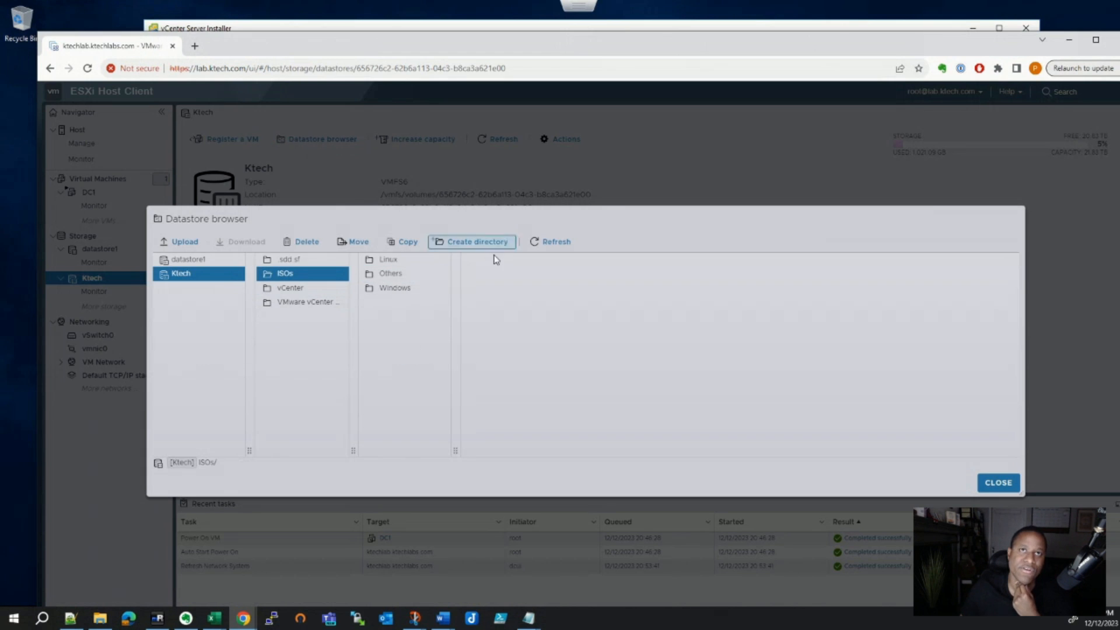
click(998, 482)
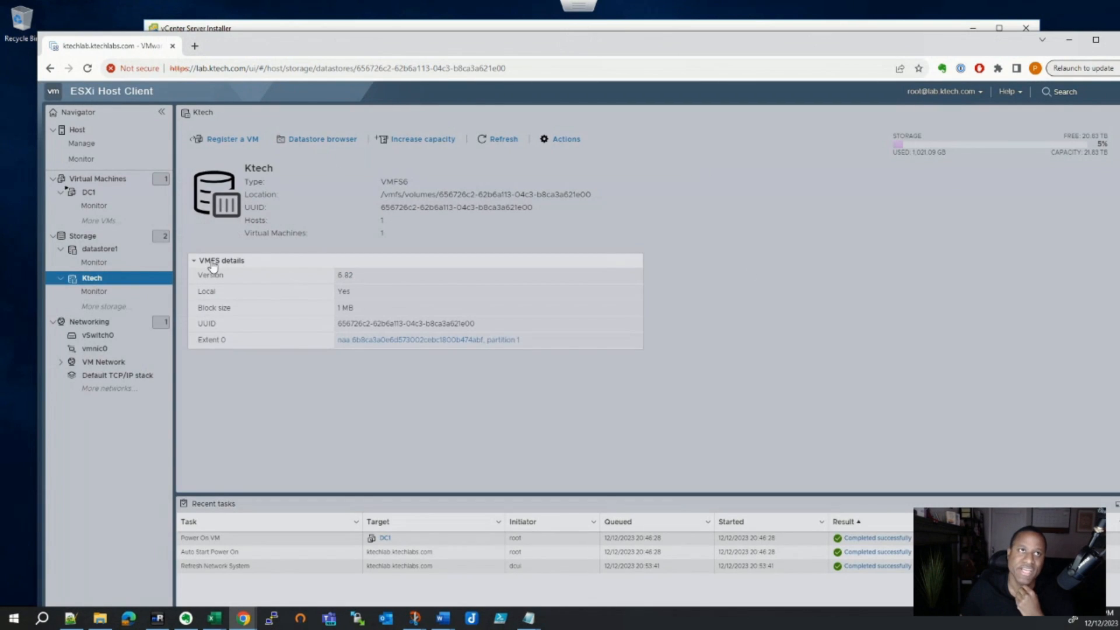
drag(408, 48, 845, 627)
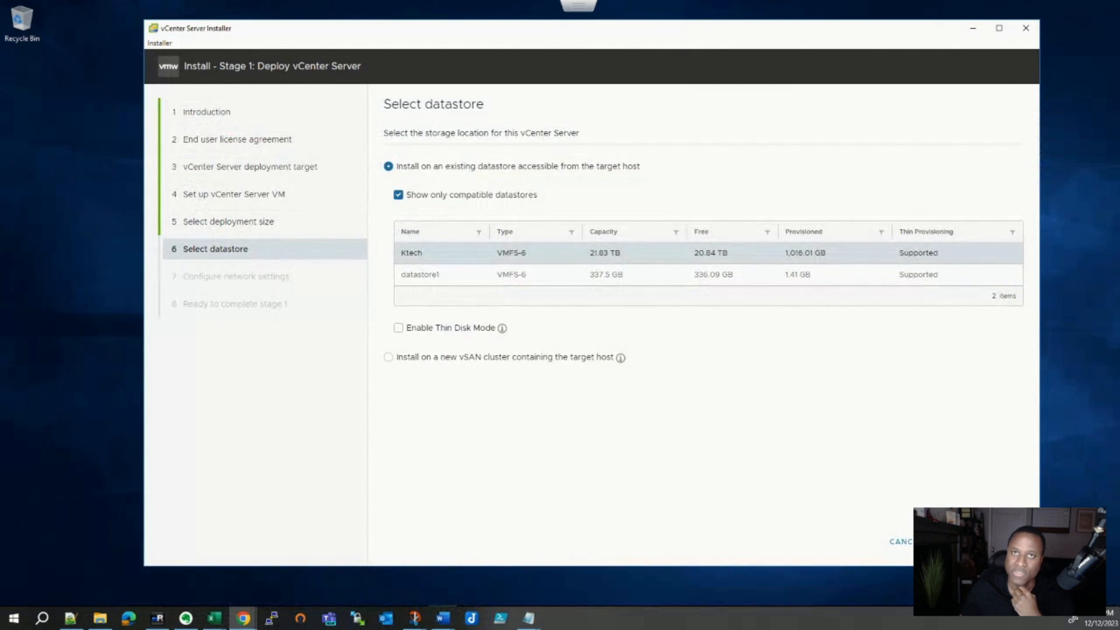
- Enable thin disk mode on Ktech, briefly revisit deployment size, then proceed to network settings
click(398, 328)
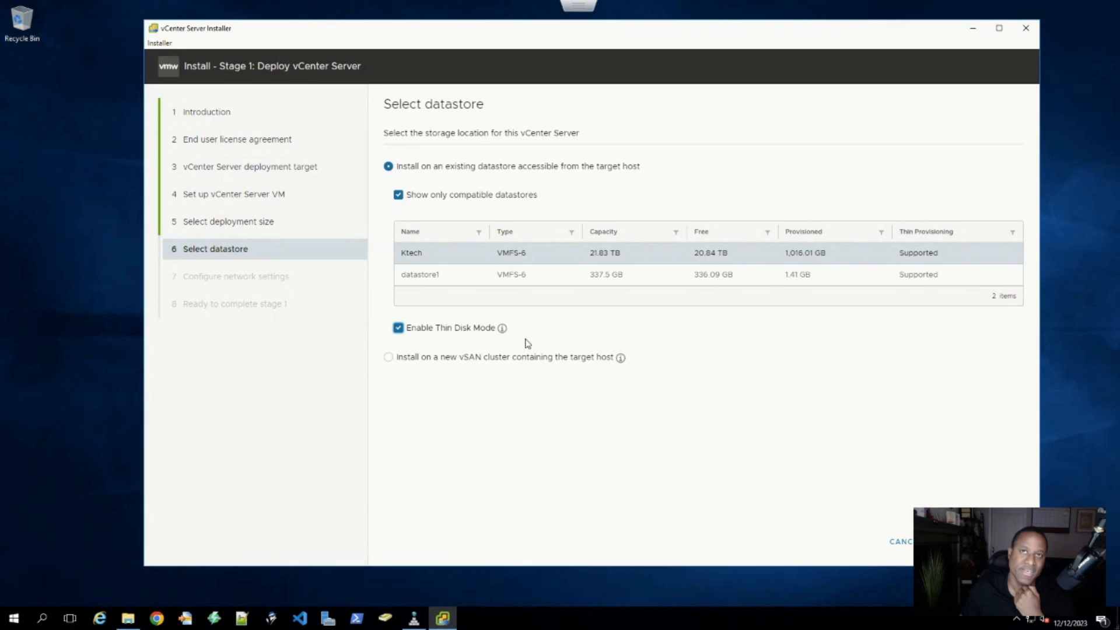
mouse_move(501, 328)
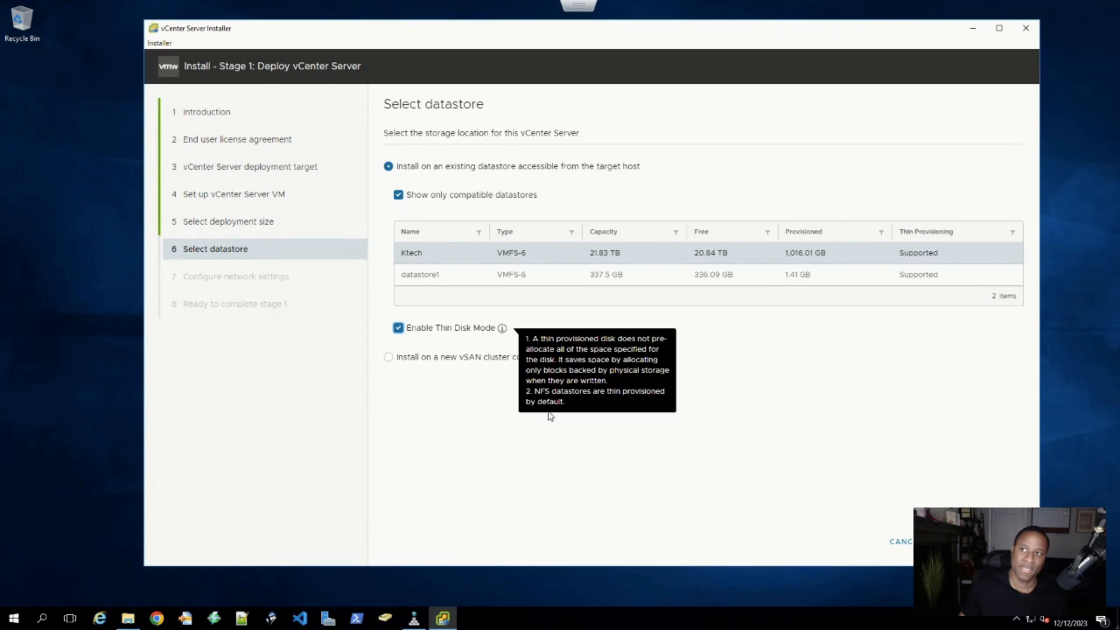
click(958, 542)
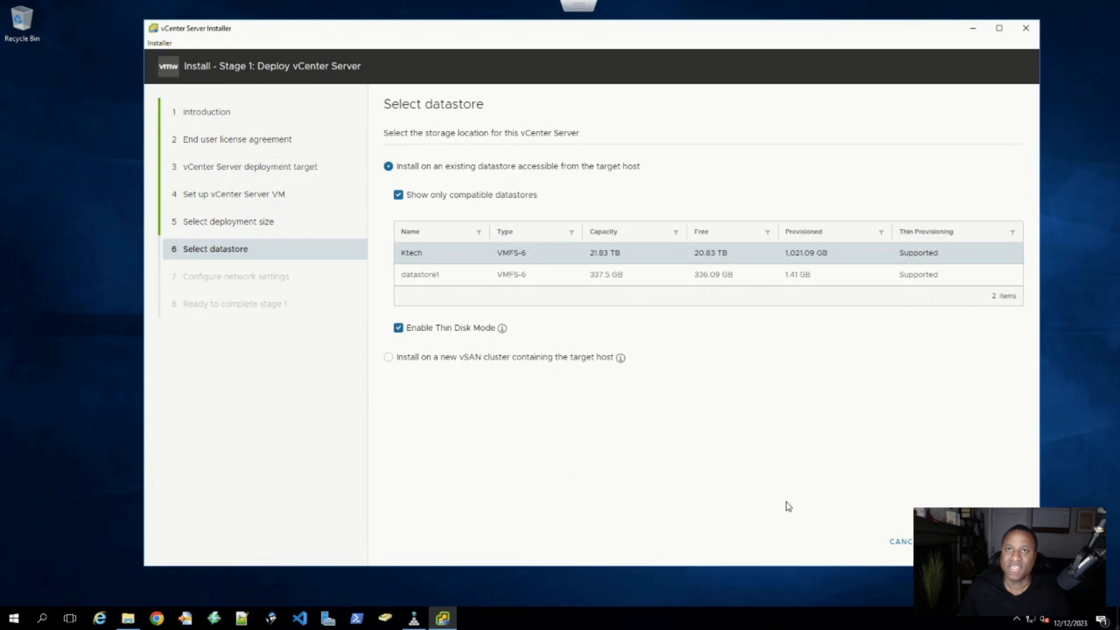
mouse_move(564, 366)
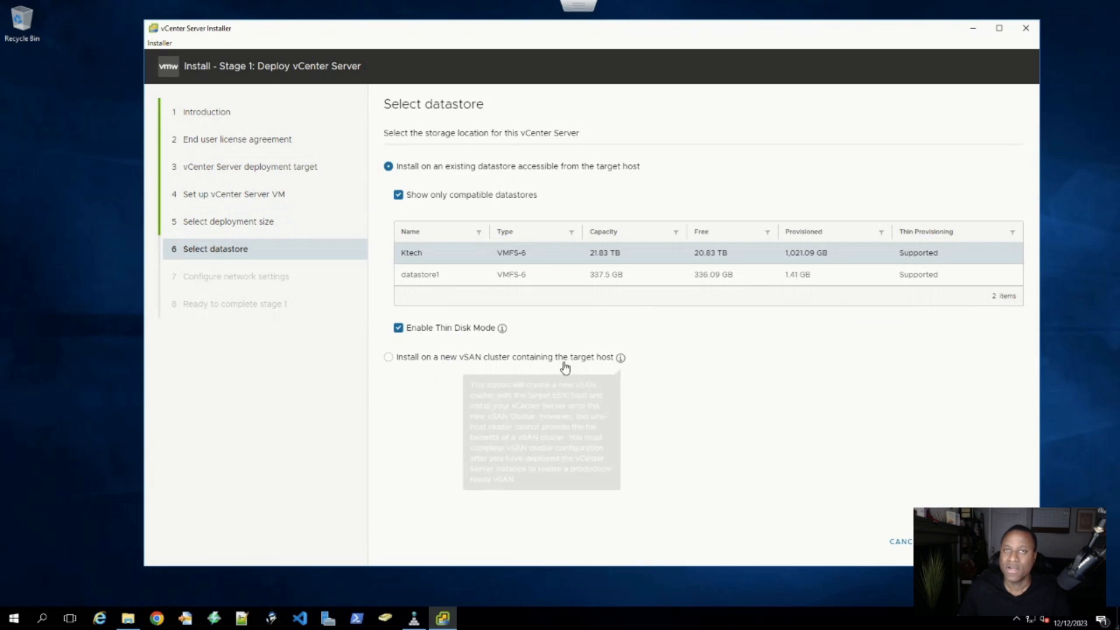
click(1003, 541)
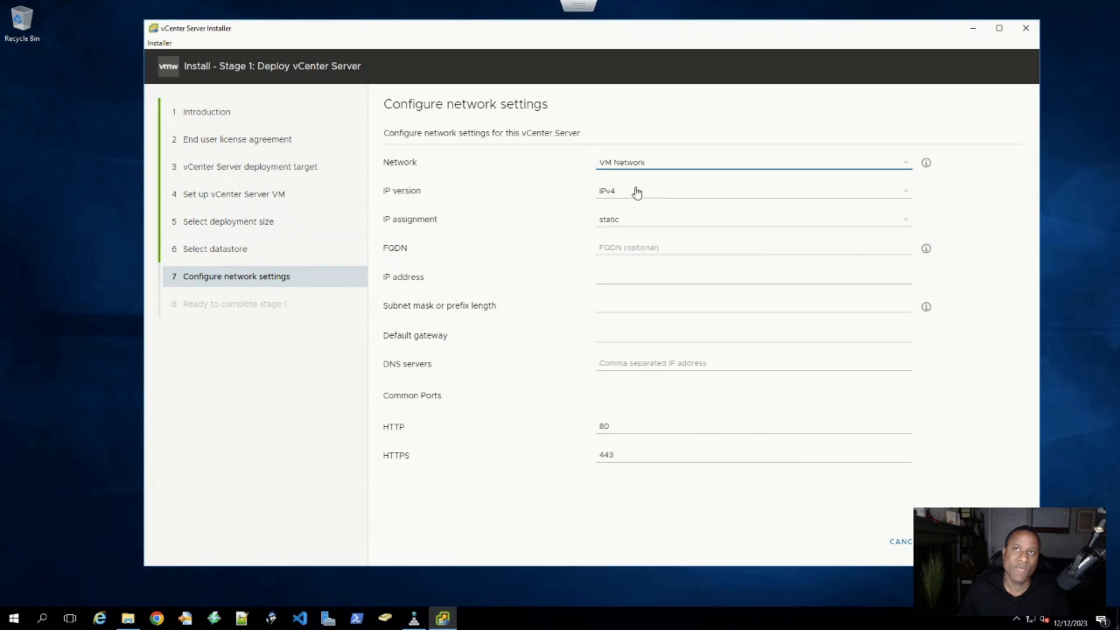
click(630, 167)
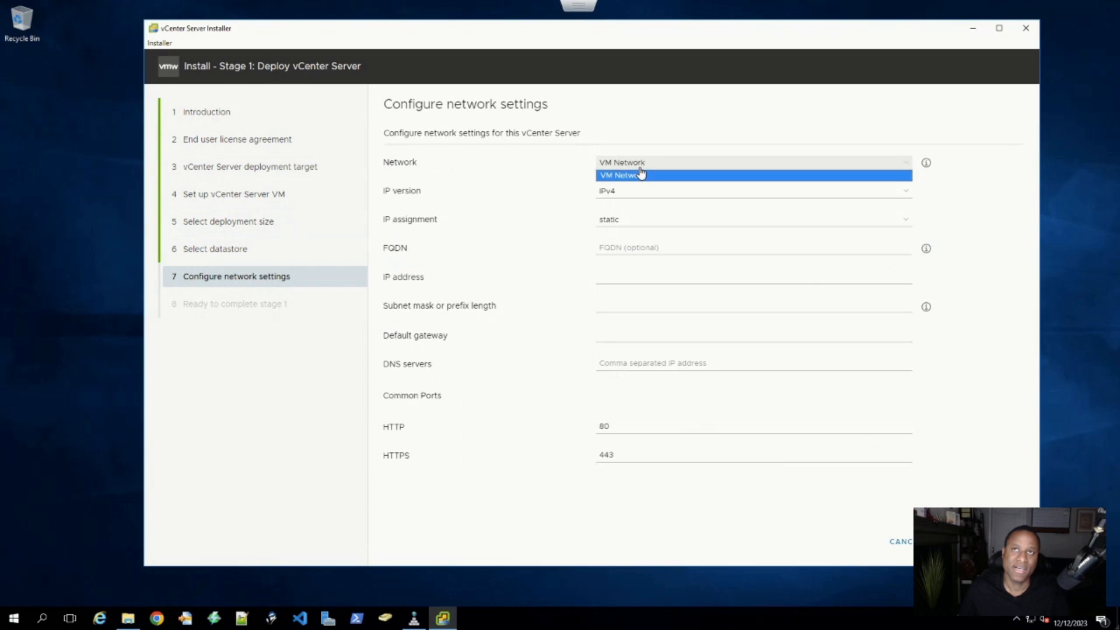
click(634, 177)
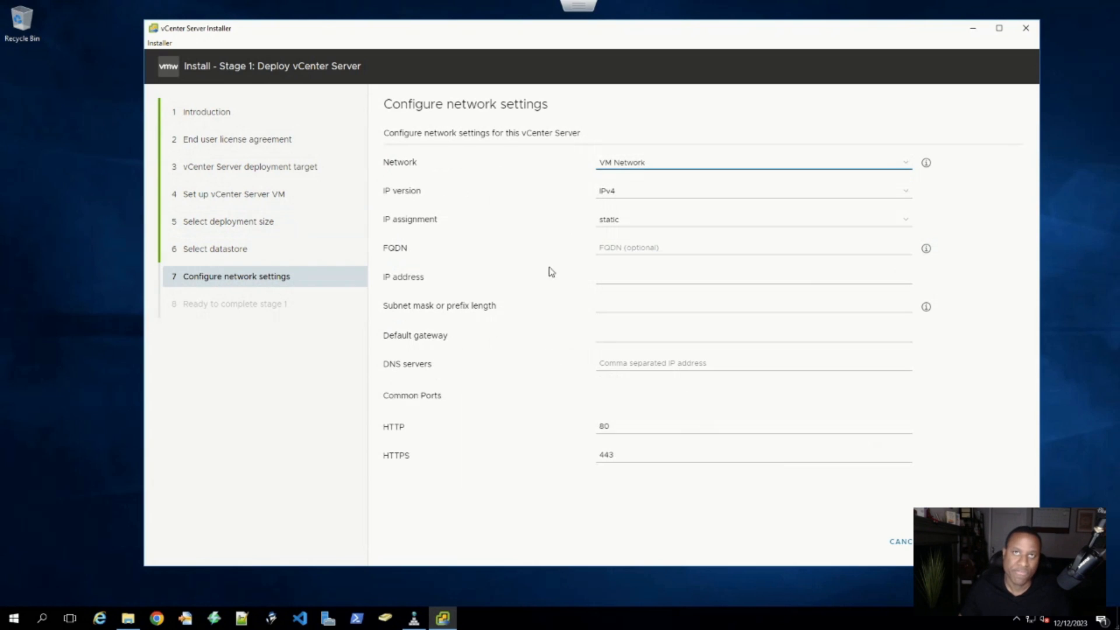
click(626, 248)
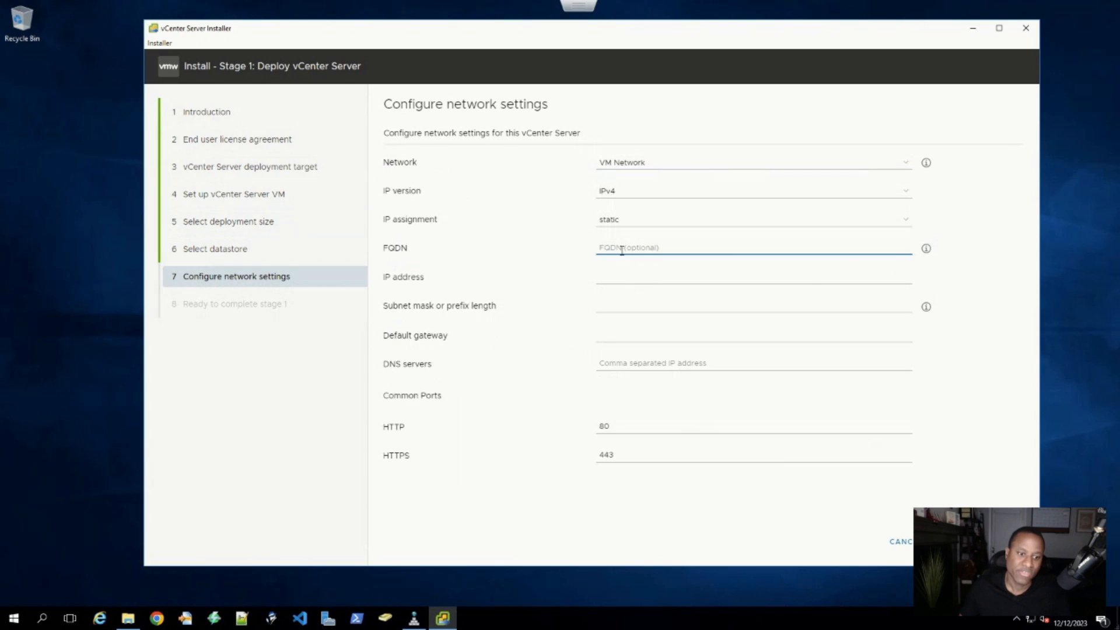
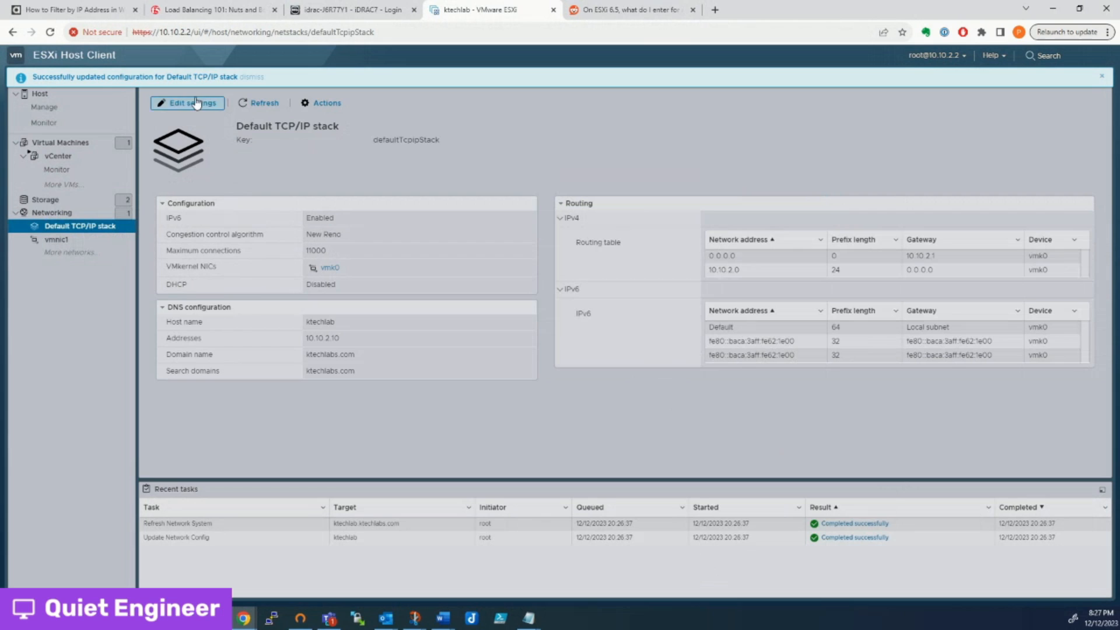
- Open the Default TCP/IP stack settings and highlight the primary DNS server 10.10.2.10
click(192, 103)
drag(701, 290, 622, 297)
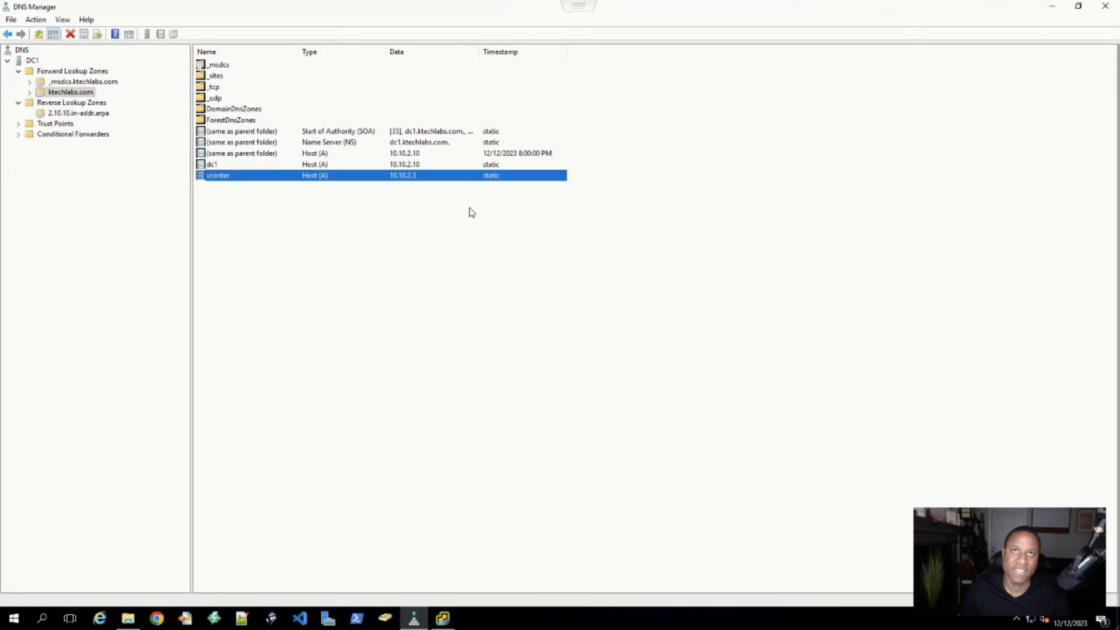
- Copy the vcenter record's FQDN vcenter.ktechlabs.com, check its IP 10.10.2.3, and minimize DNS Manager
key(Return)
click(531, 258)
drag(531, 257, 453, 255)
right_click(463, 253)
click(491, 290)
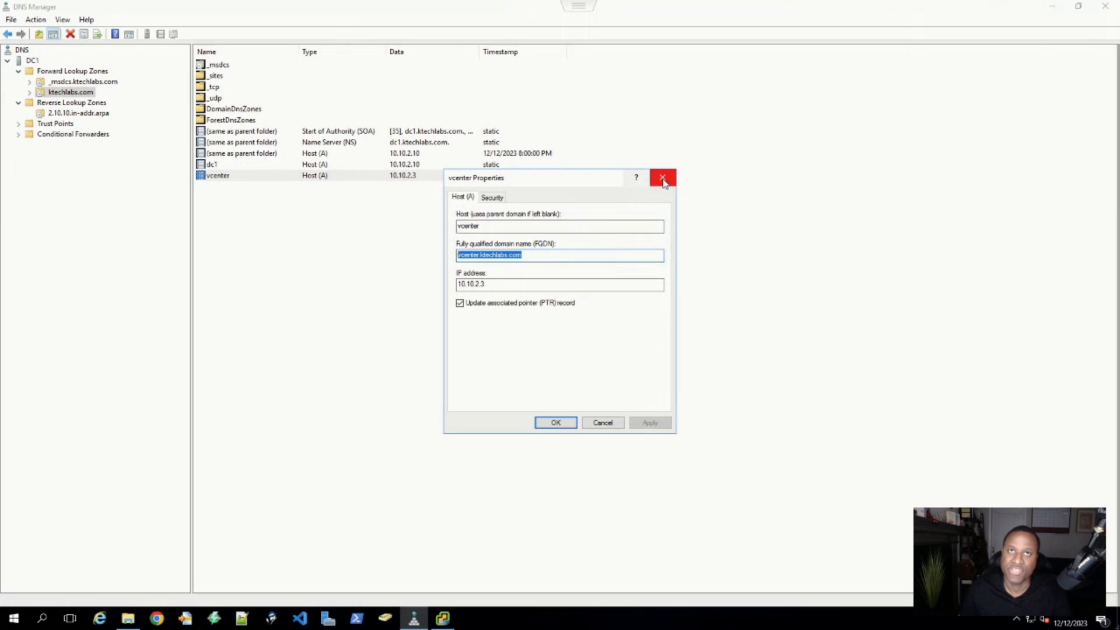
click(502, 284)
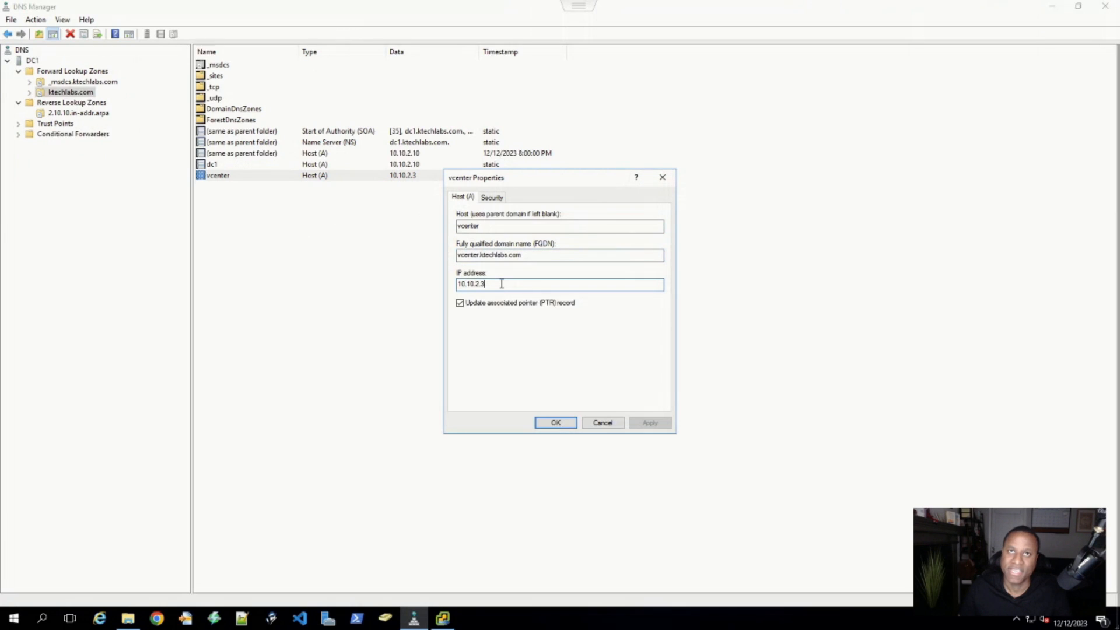
click(663, 177)
click(1060, 13)
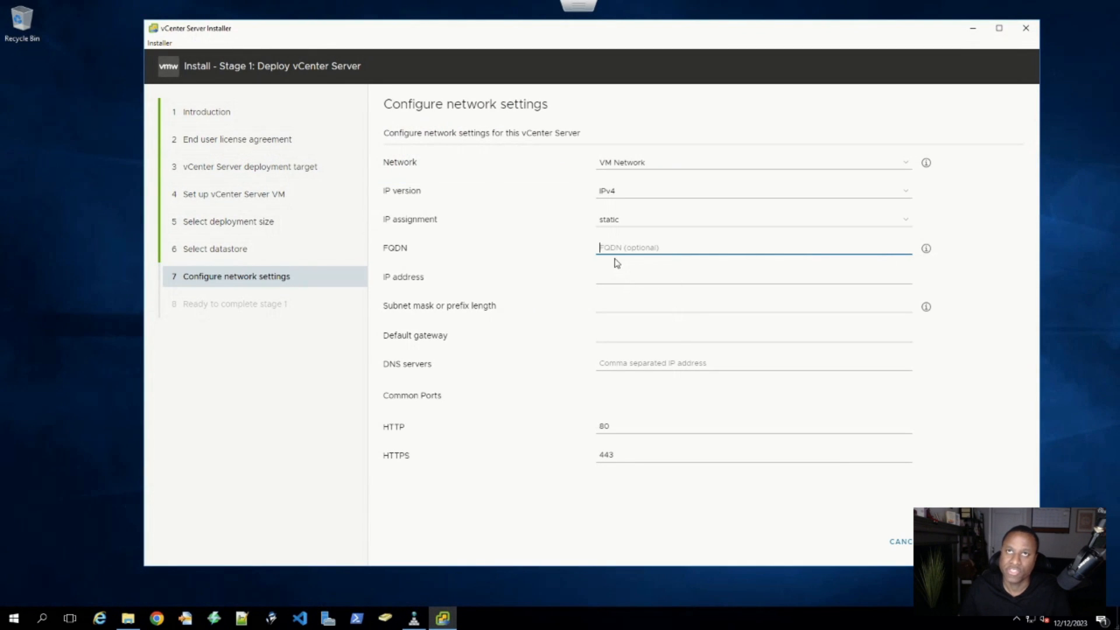
- Paste vcenter.ktechlabs.com as the vCenter FQDN, rechecking the record in DNS Manager
key(ctrl+v)
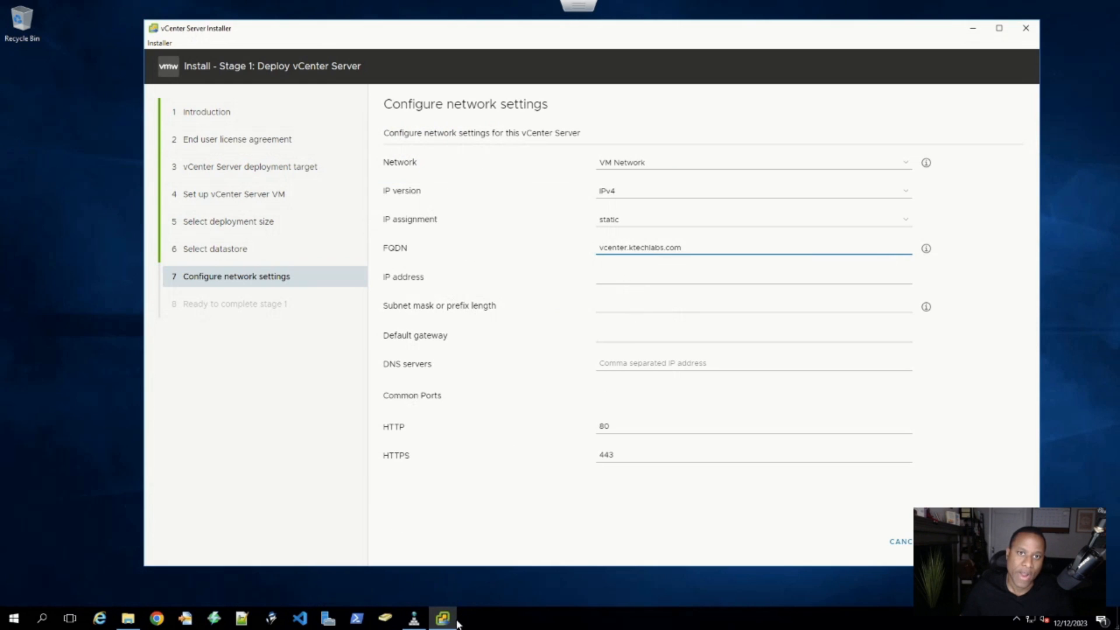
click(413, 618)
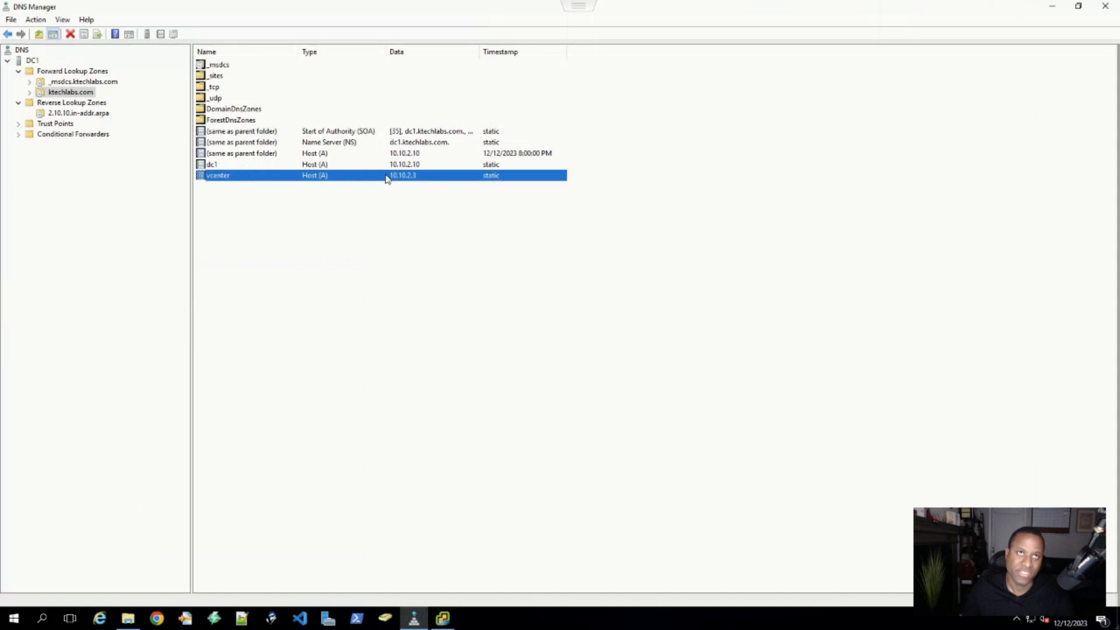
click(1052, 7)
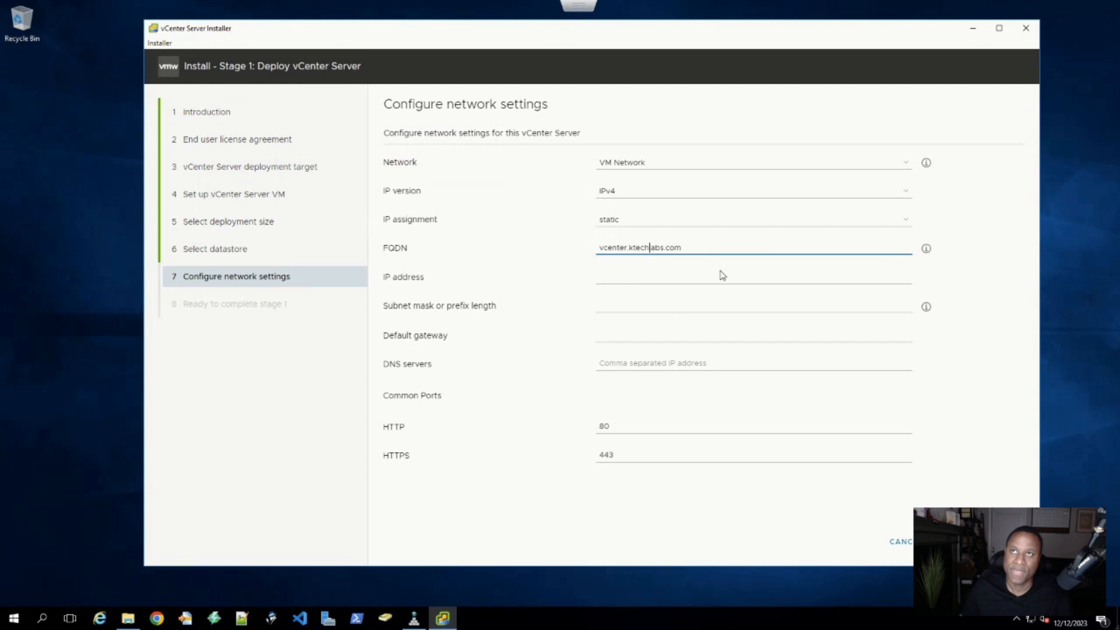
- Enter IP 10.10.2.3, mask 255.255.255.0, gateway 10.10.2.1 and DNS server 10.10.2.10
click(616, 278)
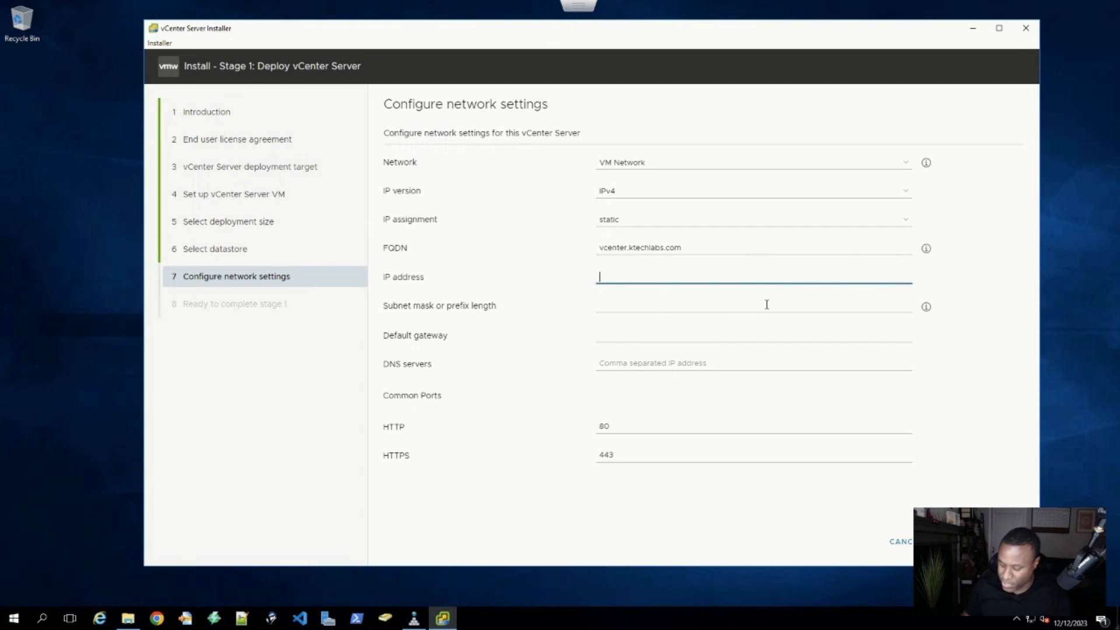
text(10.10.2)
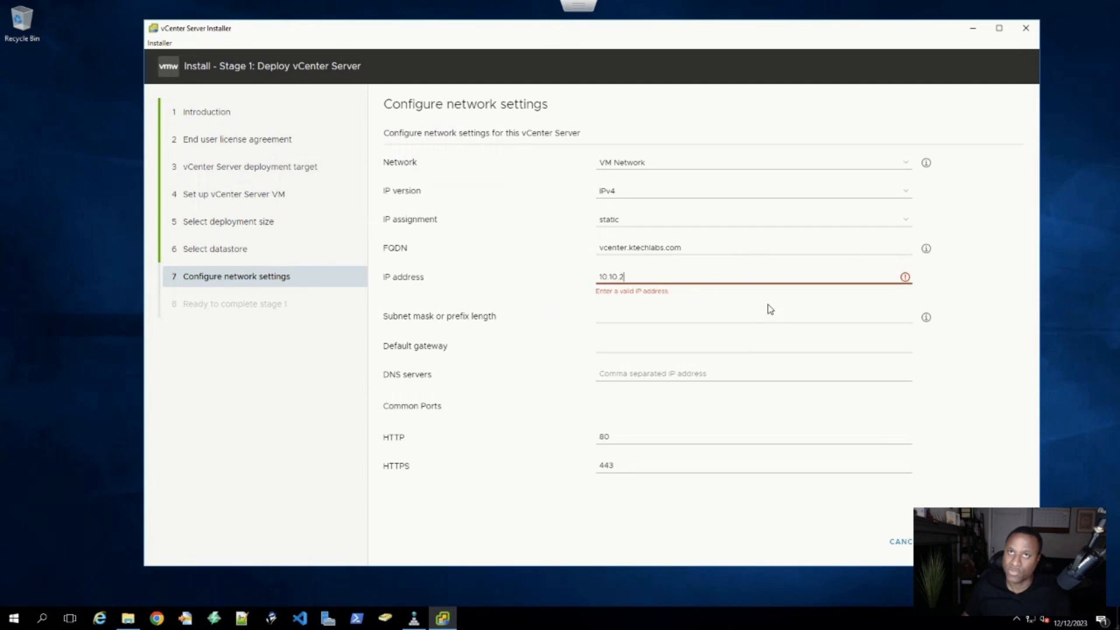
text(.3)
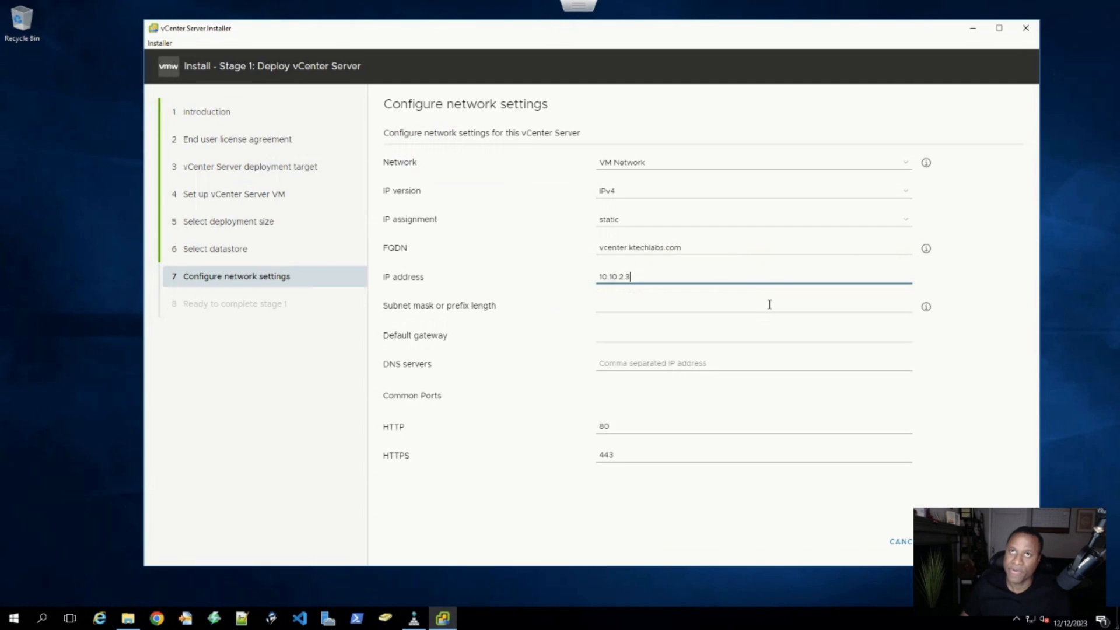
click(638, 311)
text(255)
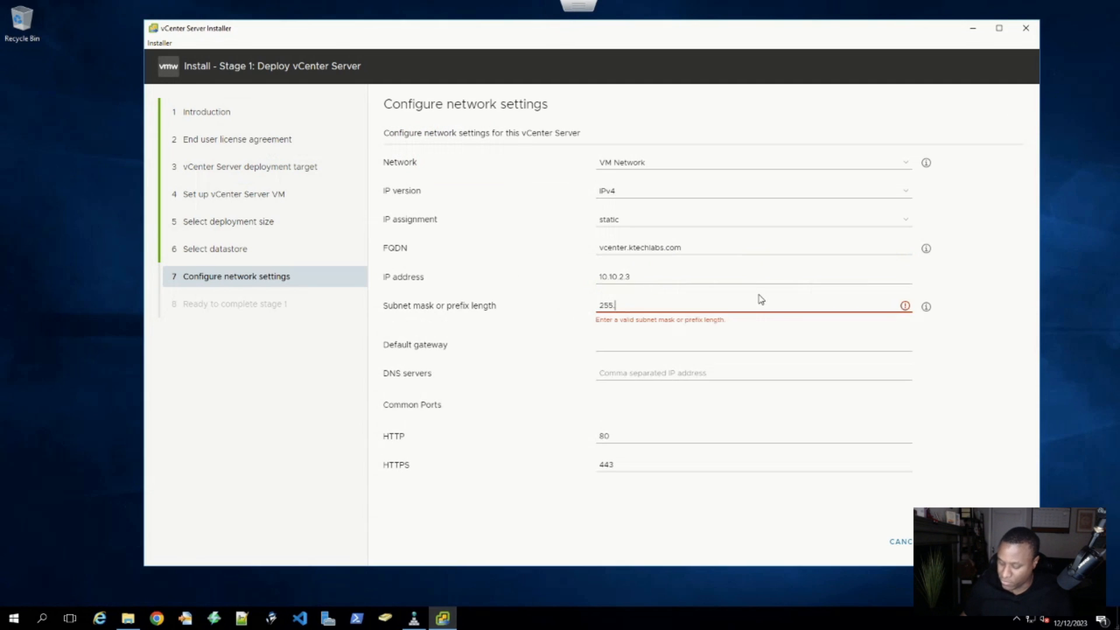
text(.255.255)
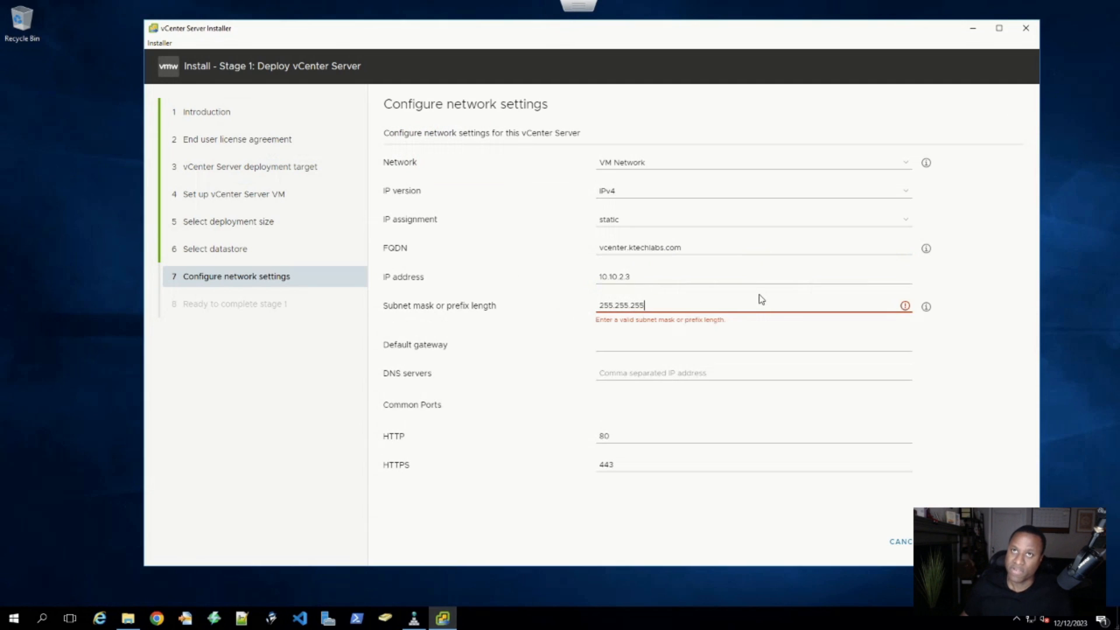
text(.0)
click(665, 340)
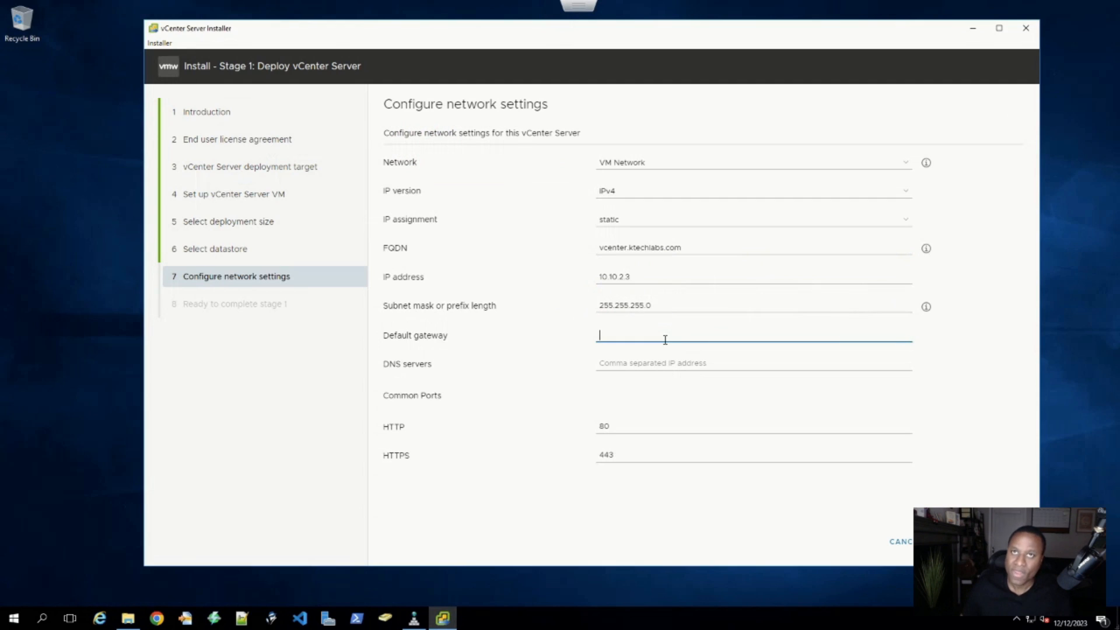
text(10)
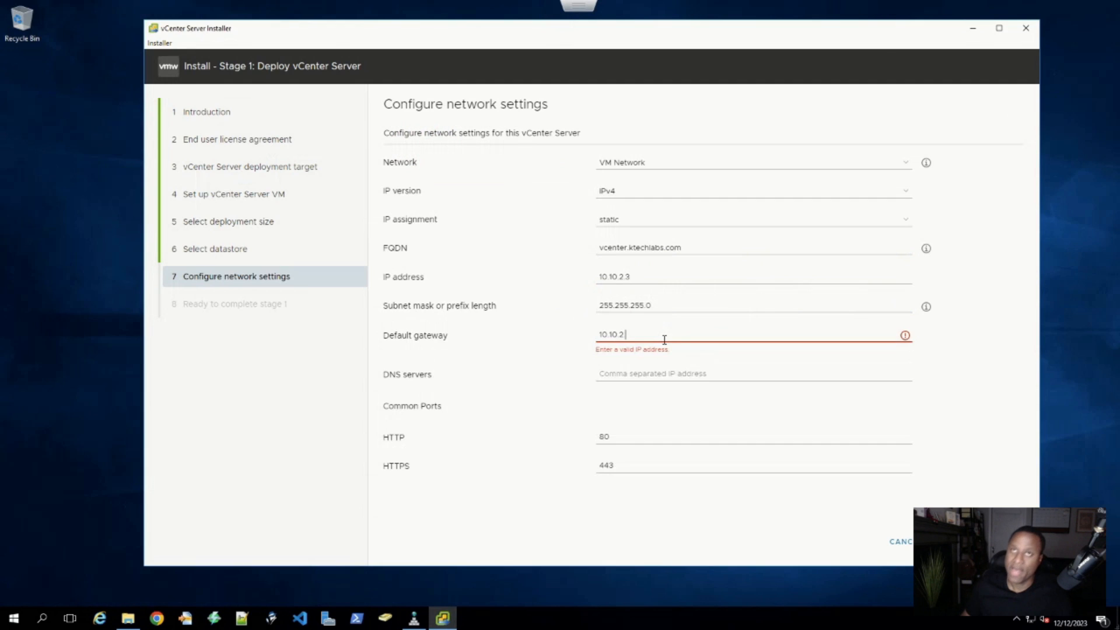
text(.10.2.1)
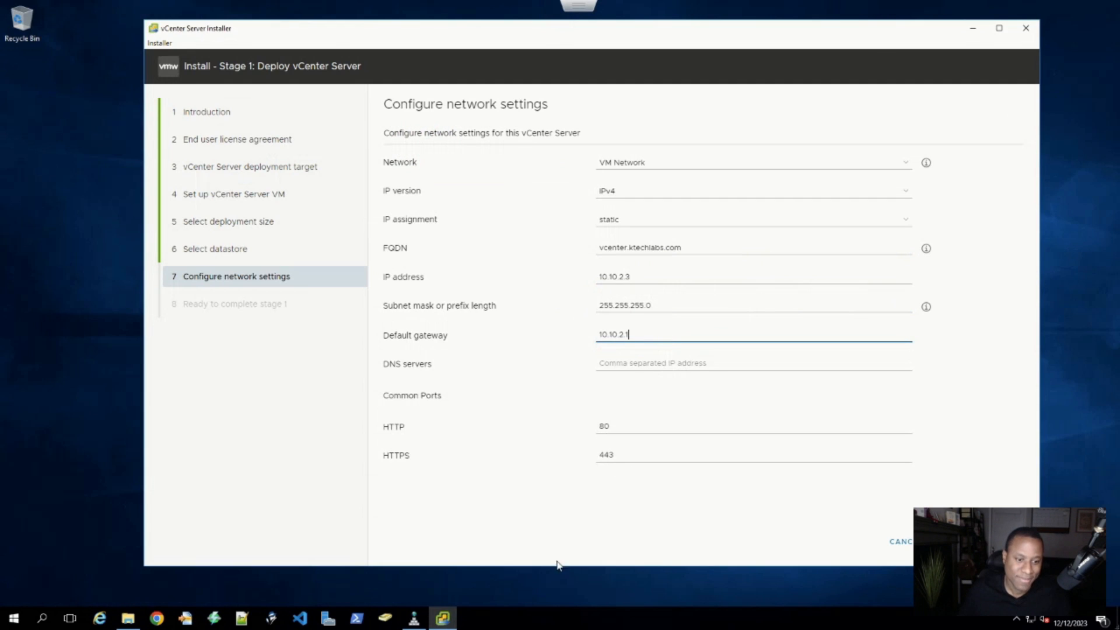
click(626, 370)
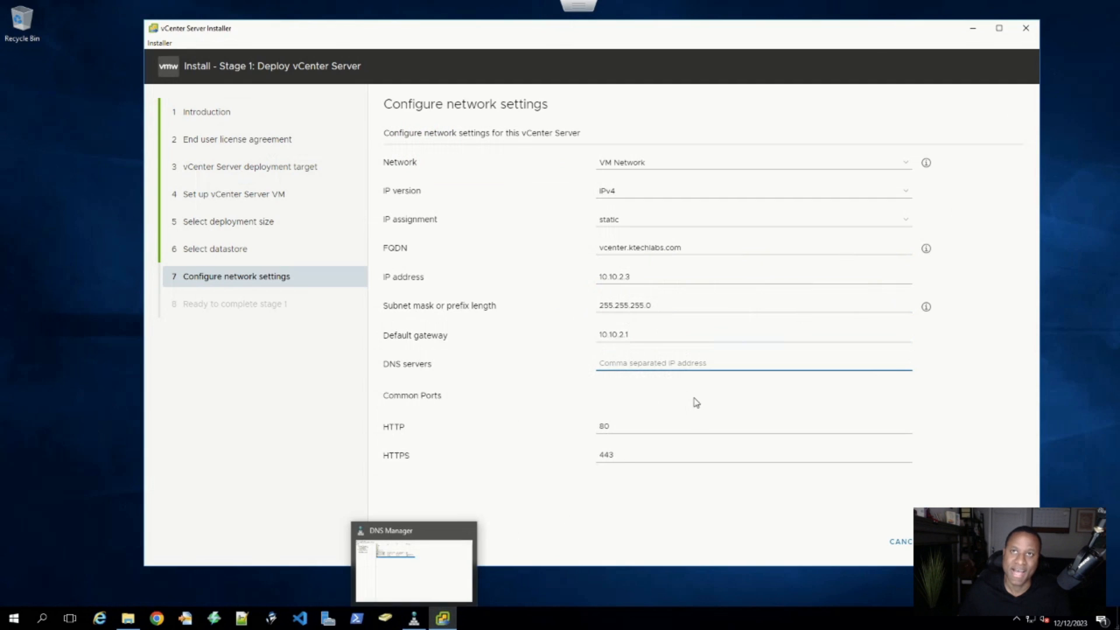
text(10)
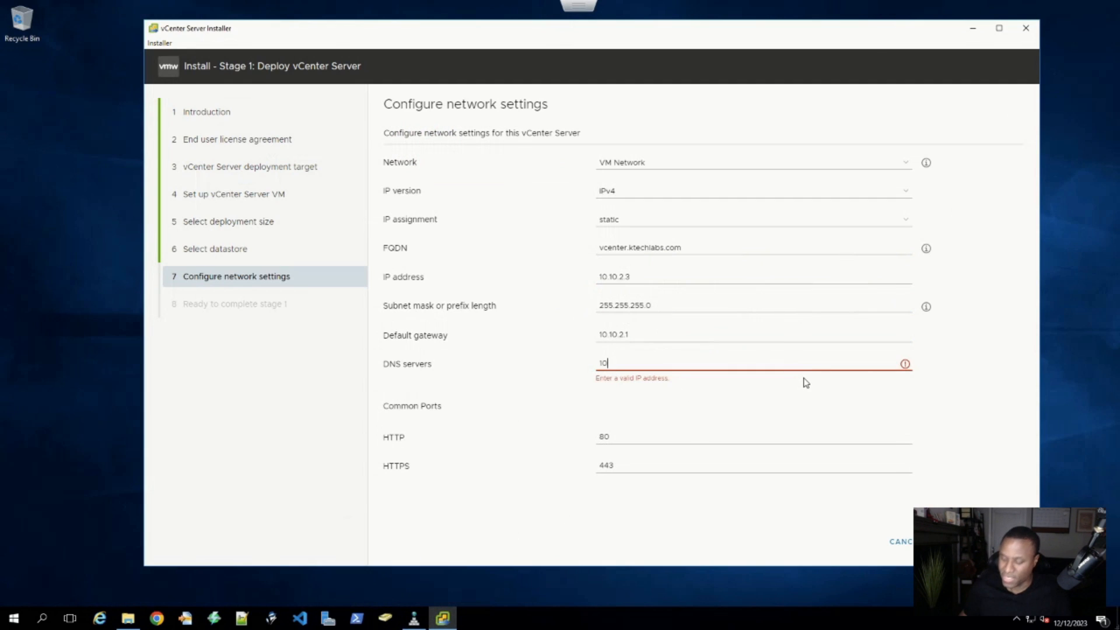
text(.10.2.10)
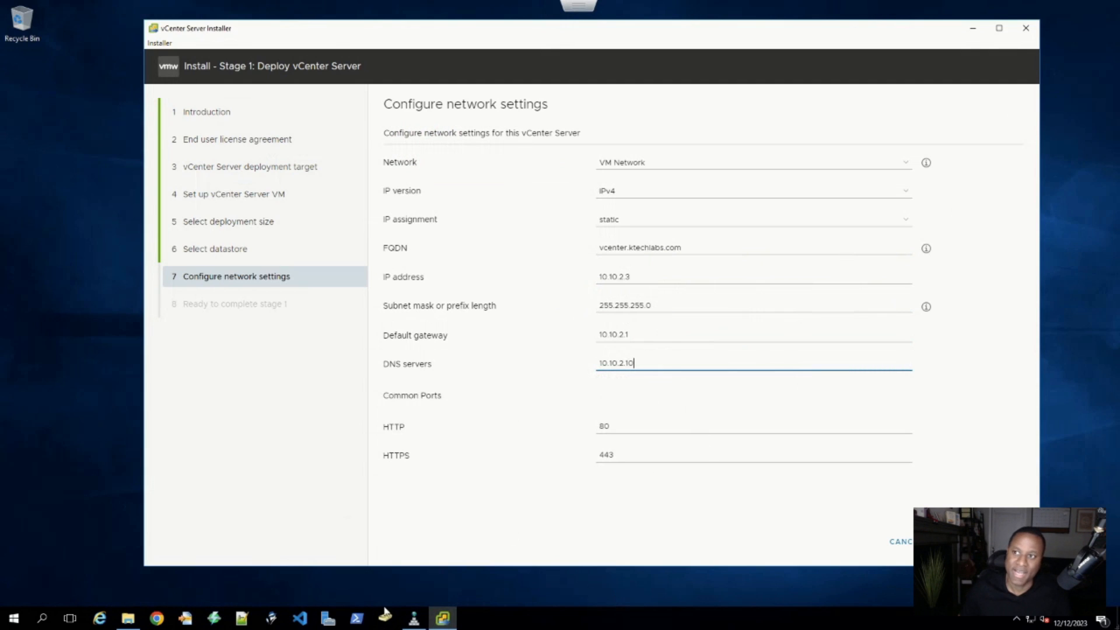
click(41, 619)
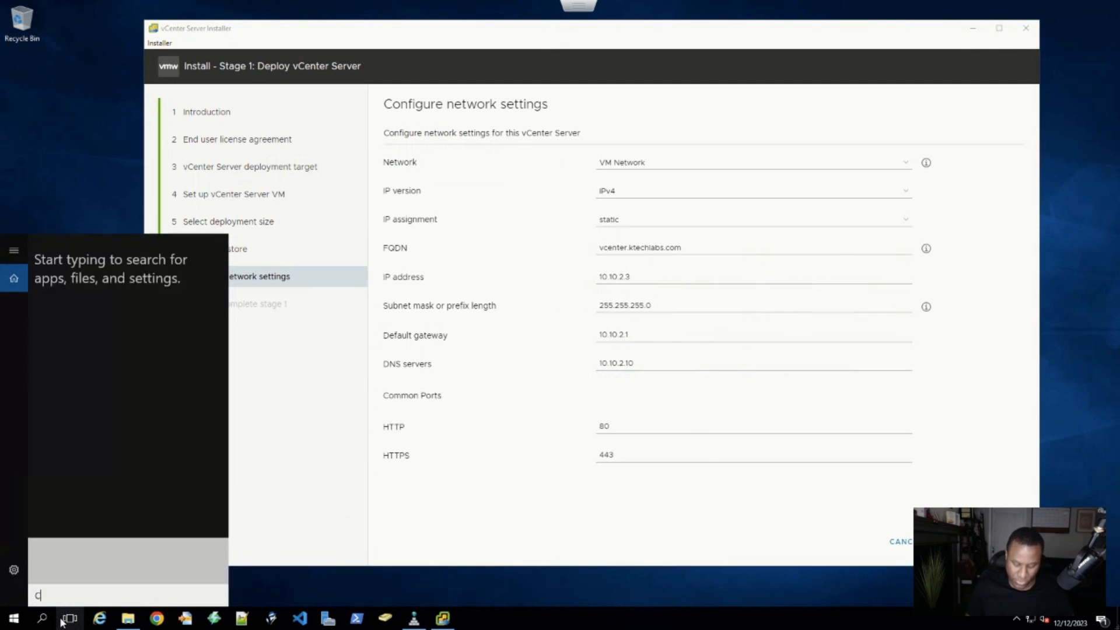
- Run ipconfig in Command Prompt to confirm this server's IPv4 address is 10.10.2.10
text(cmd)
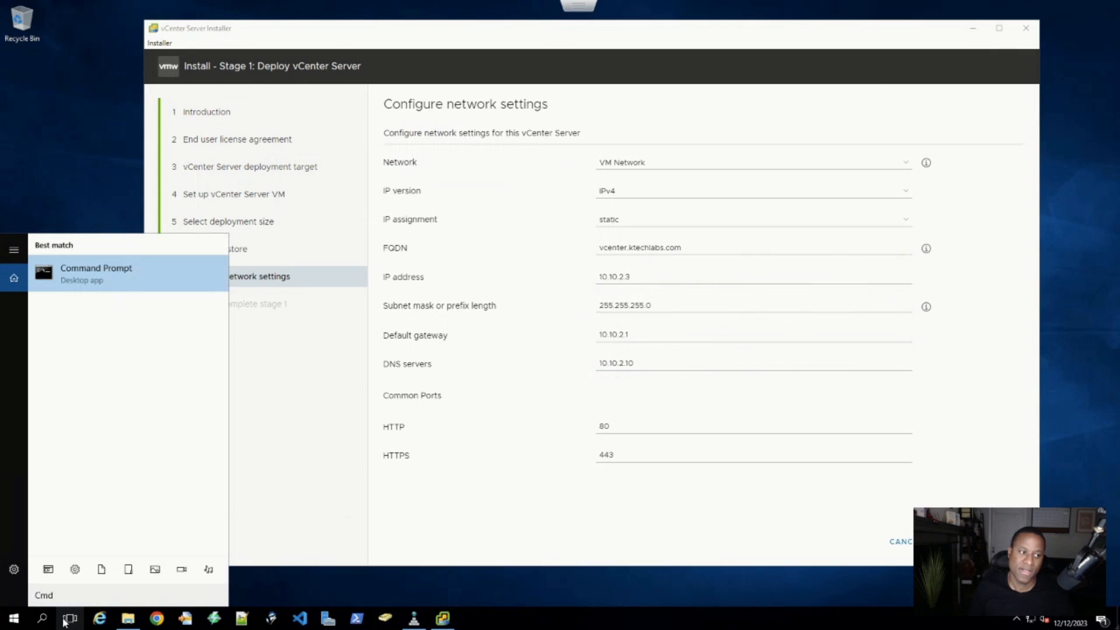
click(97, 289)
click(174, 190)
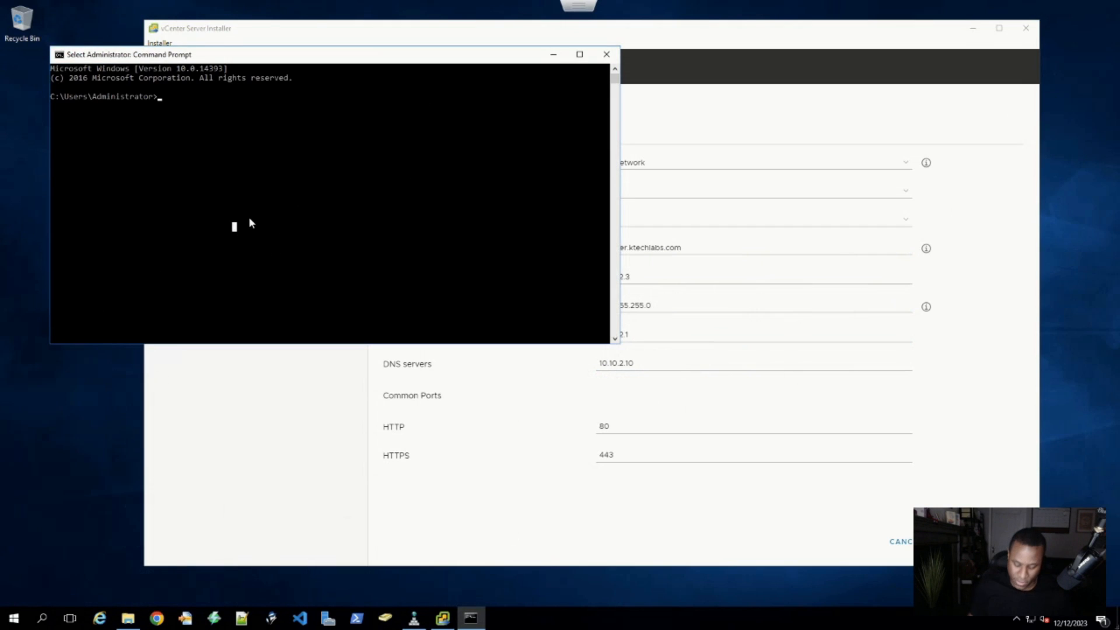
text(ipconfig)
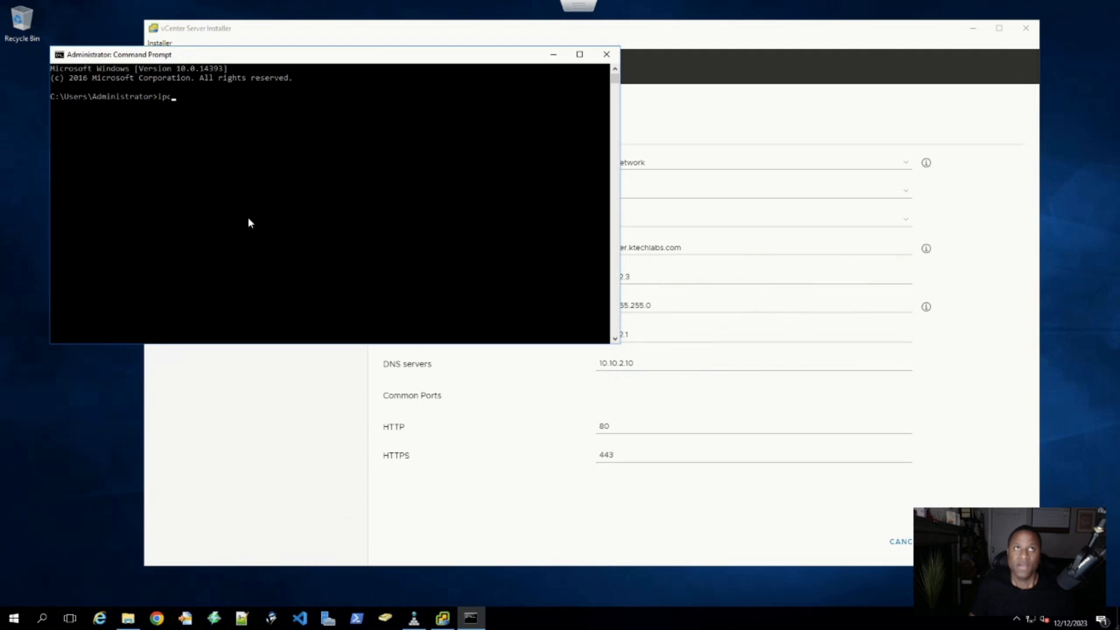
key(Return)
drag(292, 171, 209, 171)
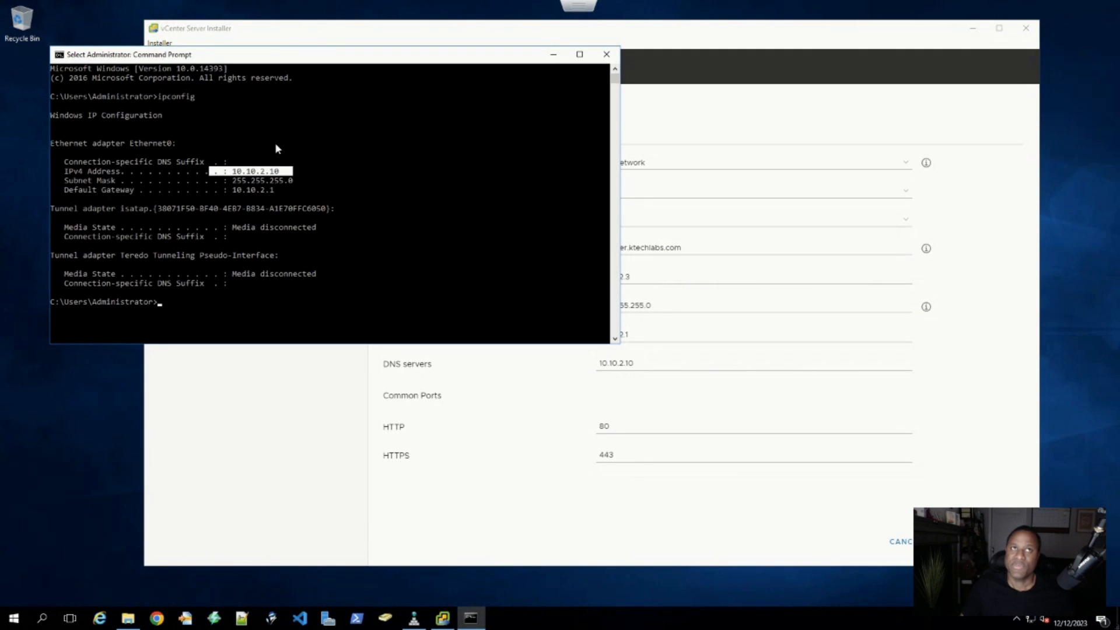
click(551, 55)
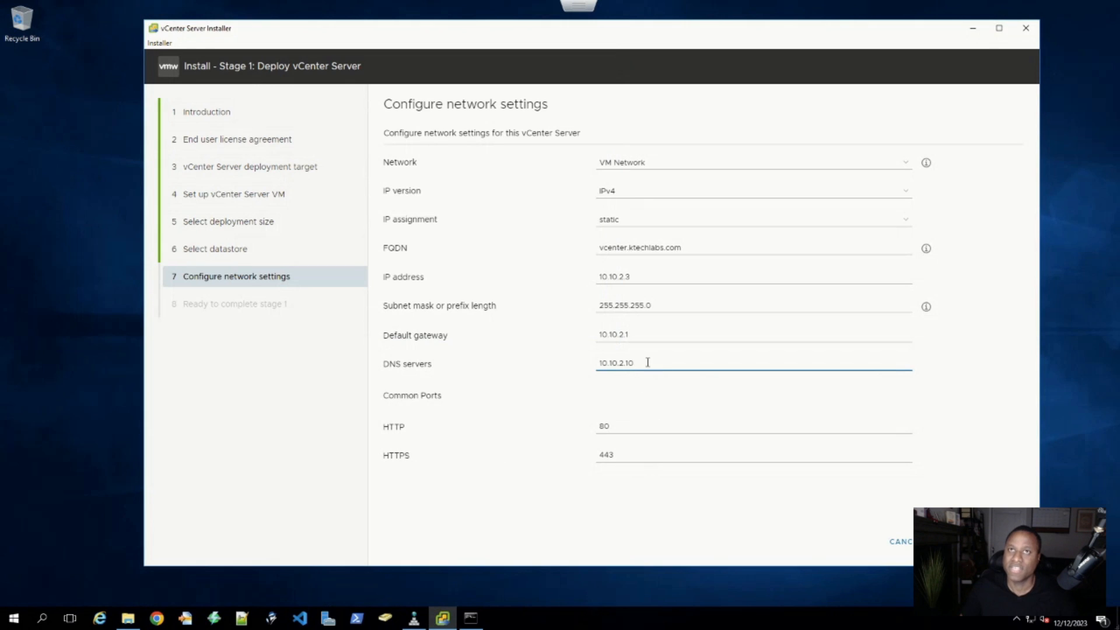
- Double-check DNS 10.10.2.10 and the HTTP/HTTPS ports, review the stage 1 summary, and start deployment
drag(648, 360, 590, 367)
drag(613, 427, 583, 457)
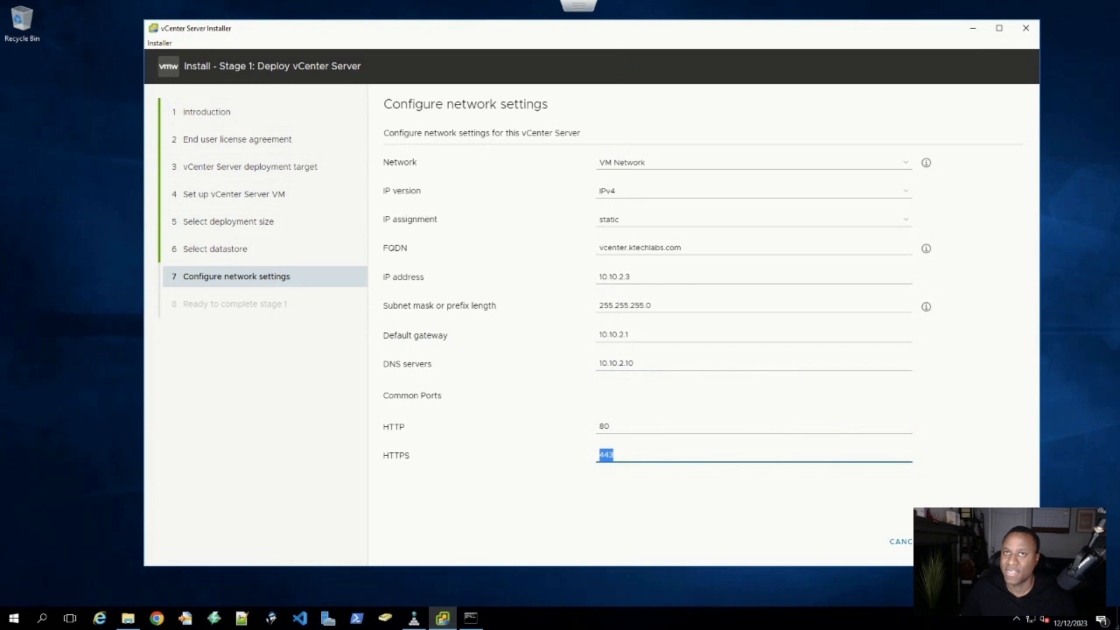
click(1005, 541)
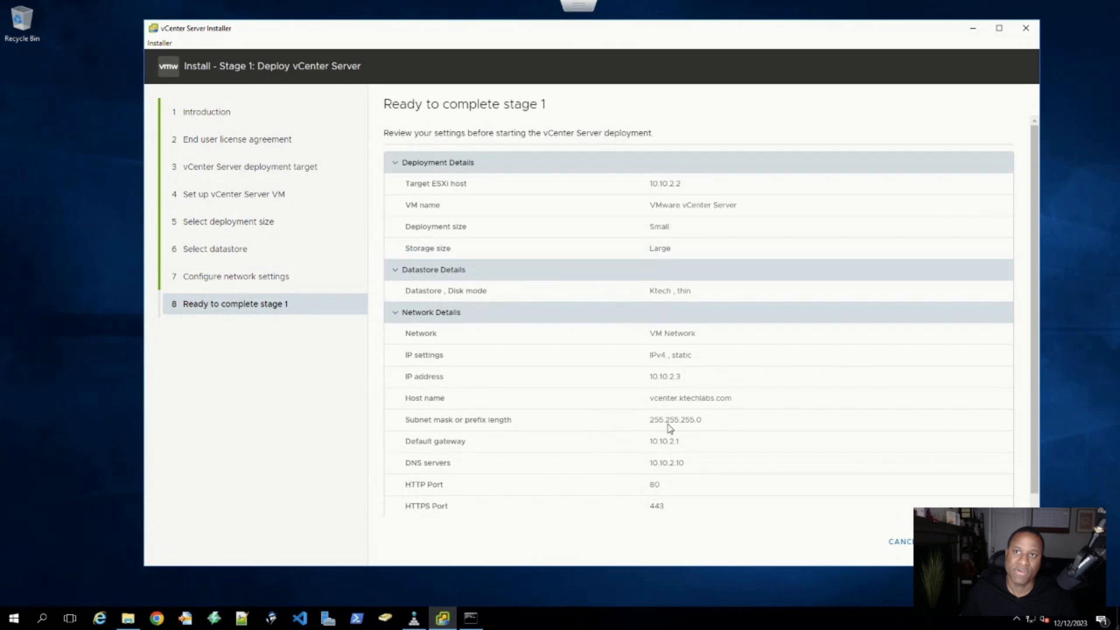
scroll(672, 337, down, 1)
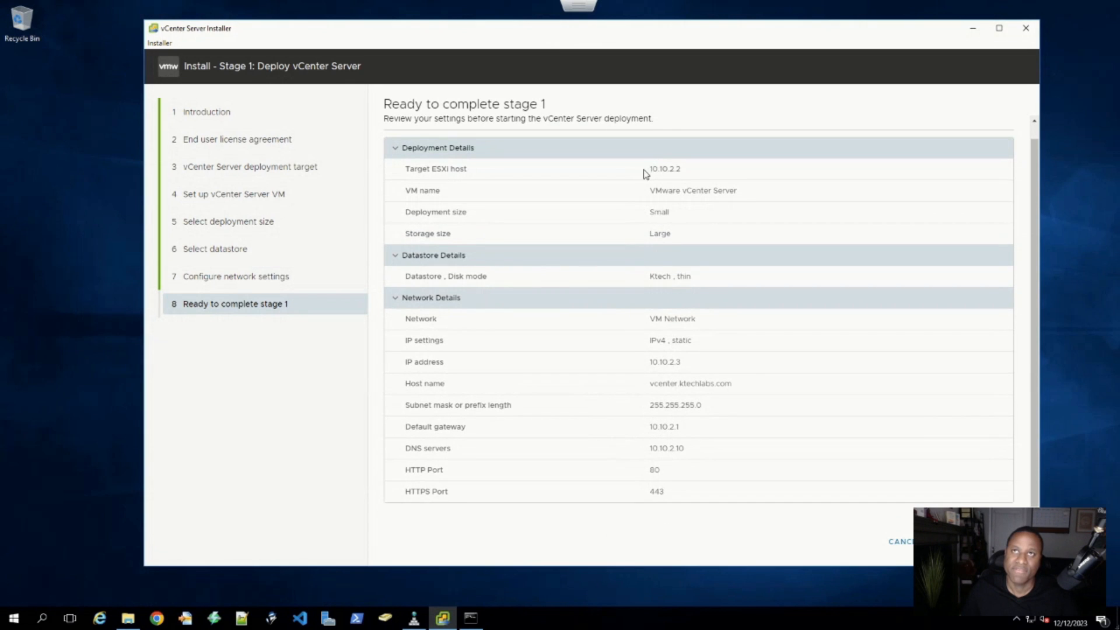
drag(646, 169, 705, 171)
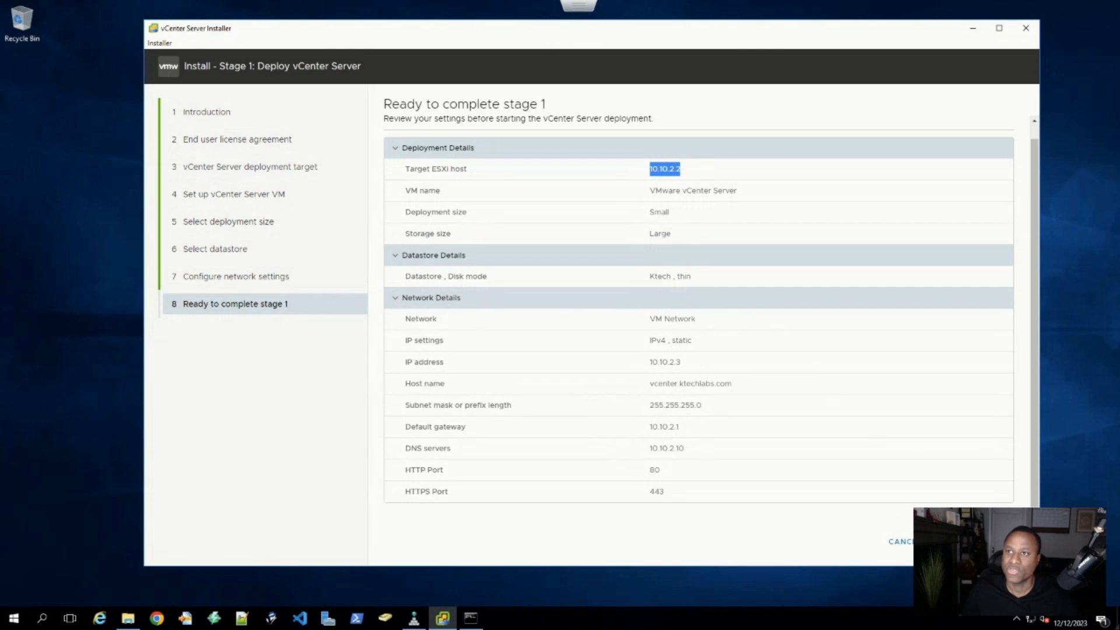
click(995, 542)
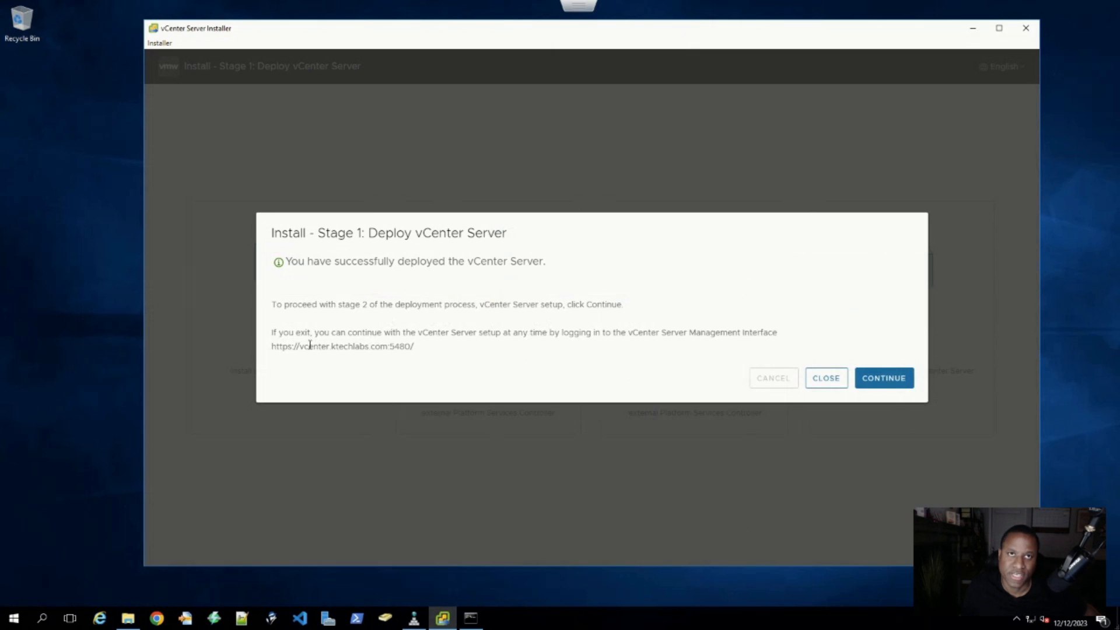
- Select the management URL's vcenter.ktechlabs.com host name, launch Chrome, and restore Command Prompt
drag(310, 345, 274, 345)
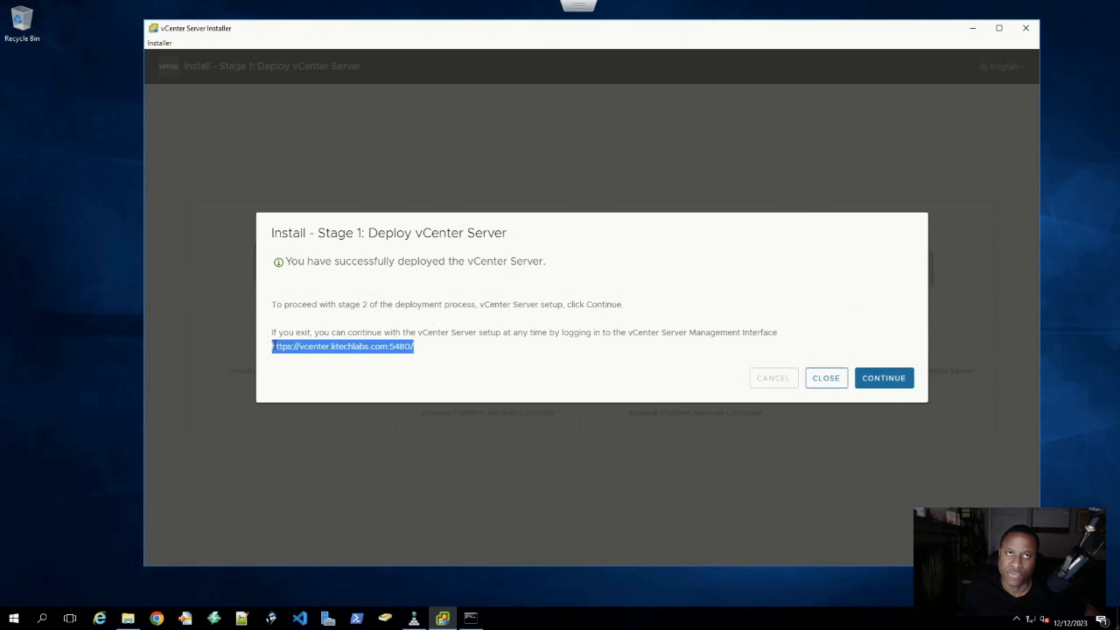
click(311, 348)
drag(300, 345, 414, 347)
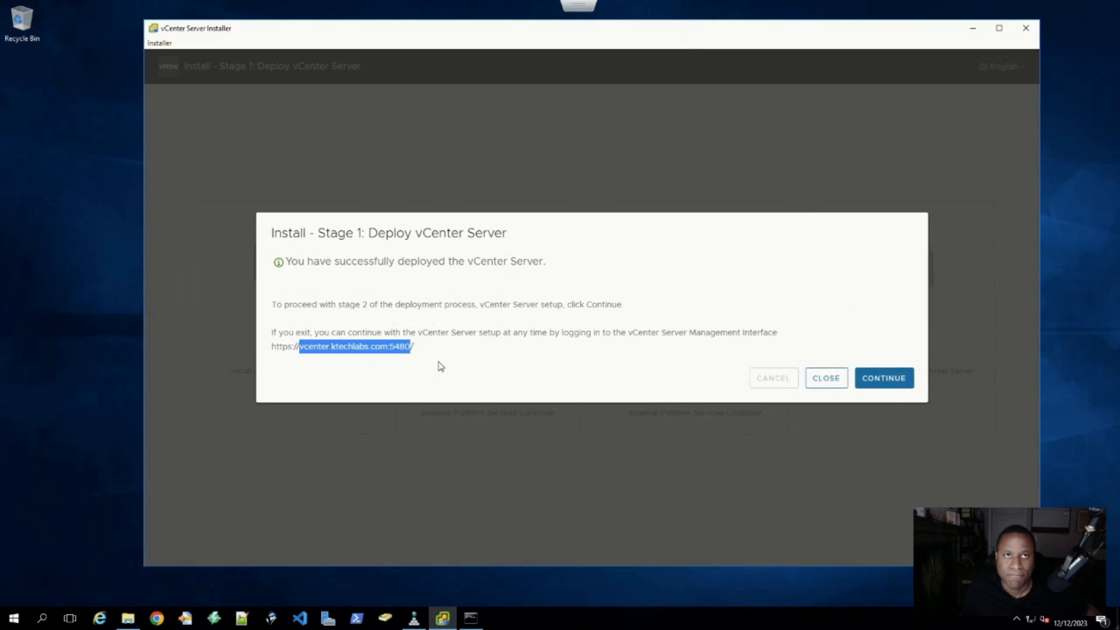
click(387, 356)
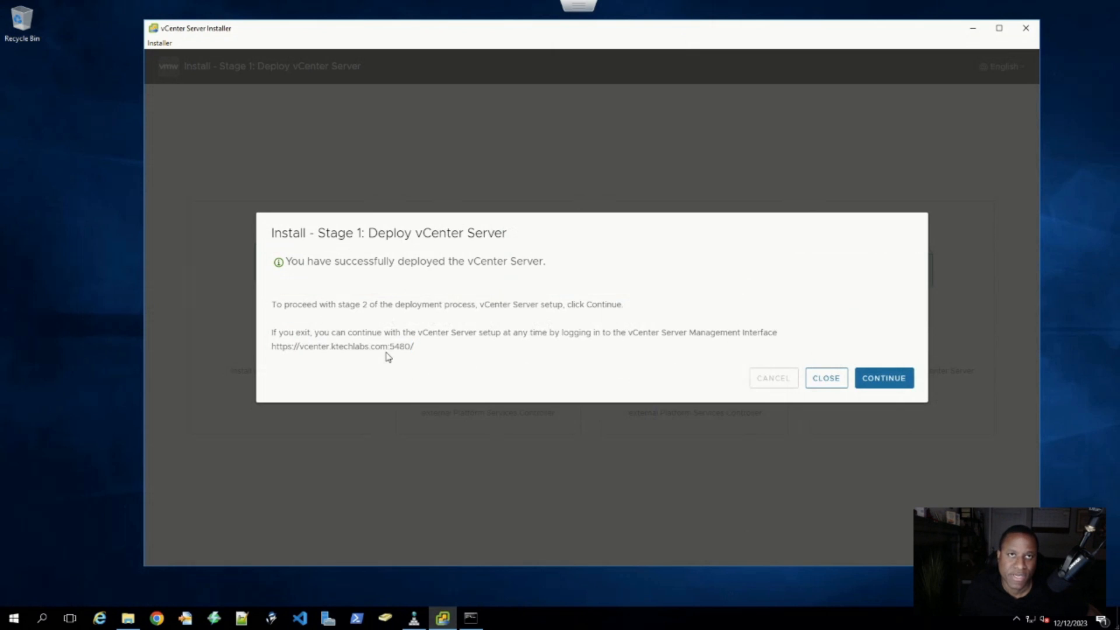
drag(391, 348, 298, 344)
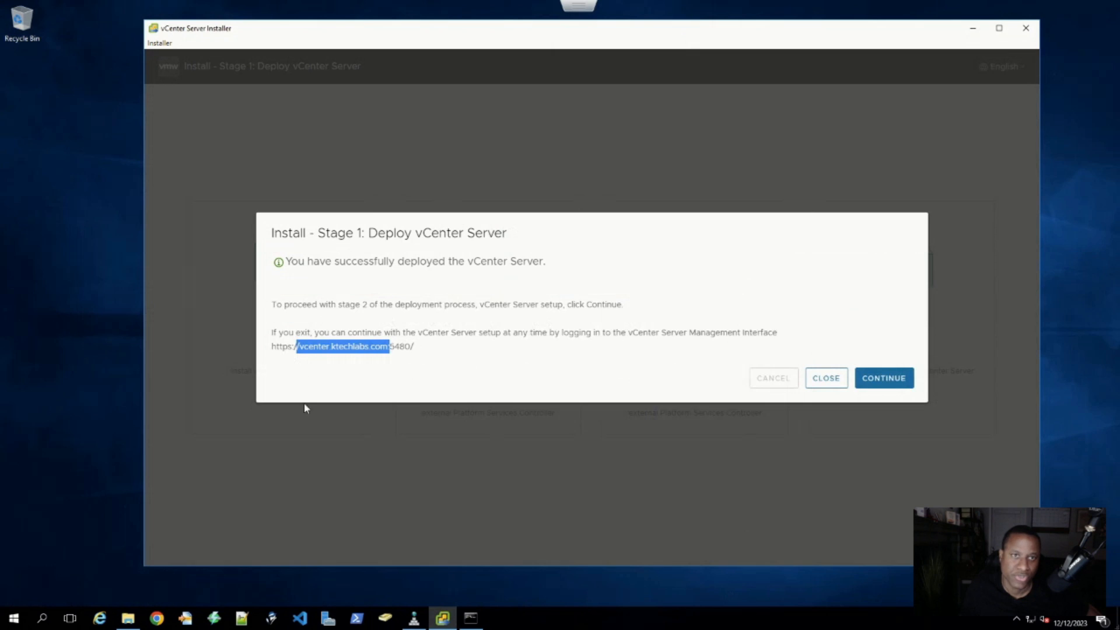
click(392, 357)
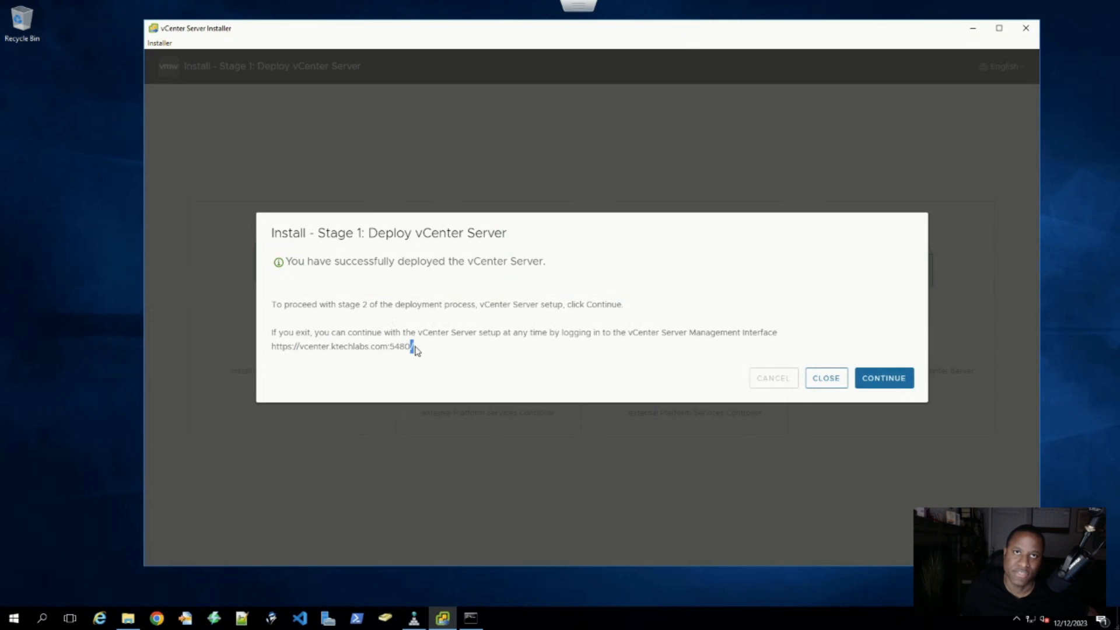
drag(414, 346, 268, 346)
key(ctrl+c)
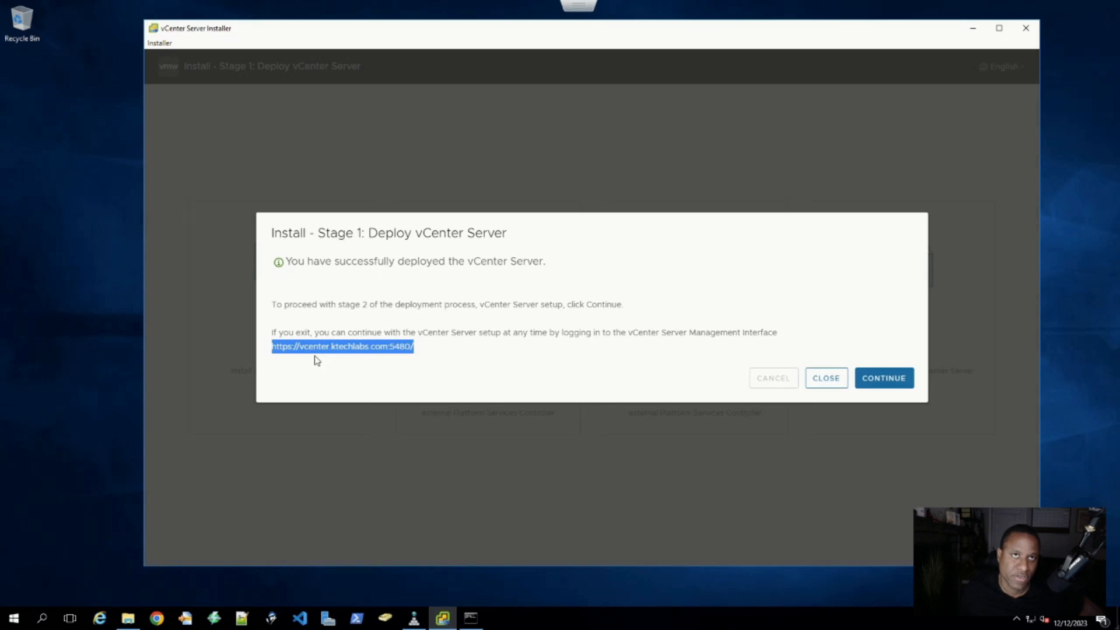
click(301, 348)
drag(300, 347, 388, 350)
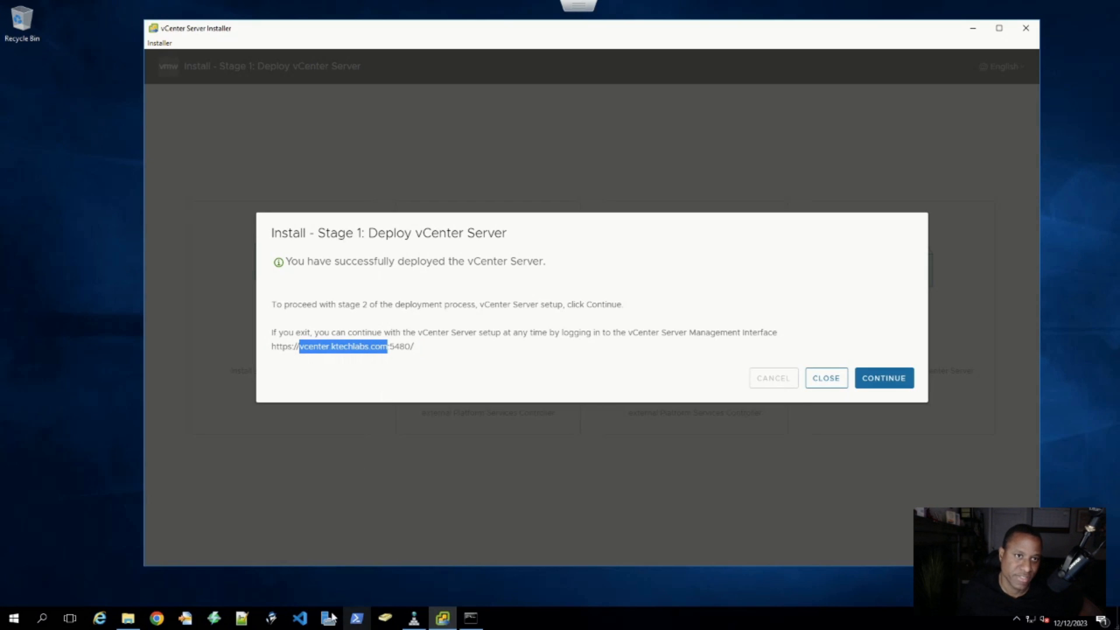
click(157, 623)
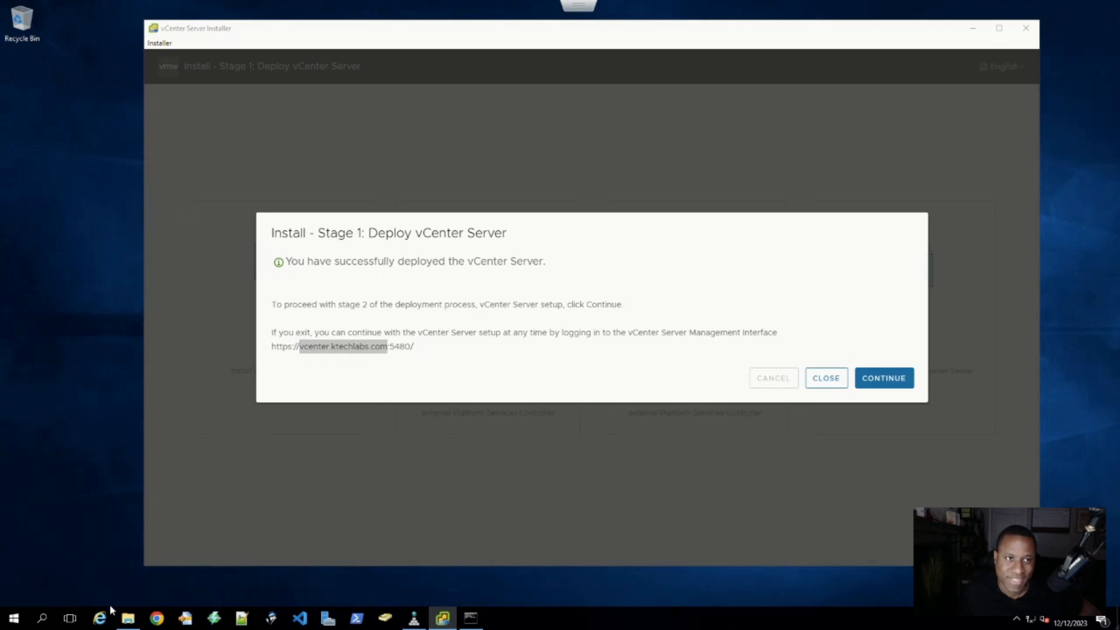
click(470, 617)
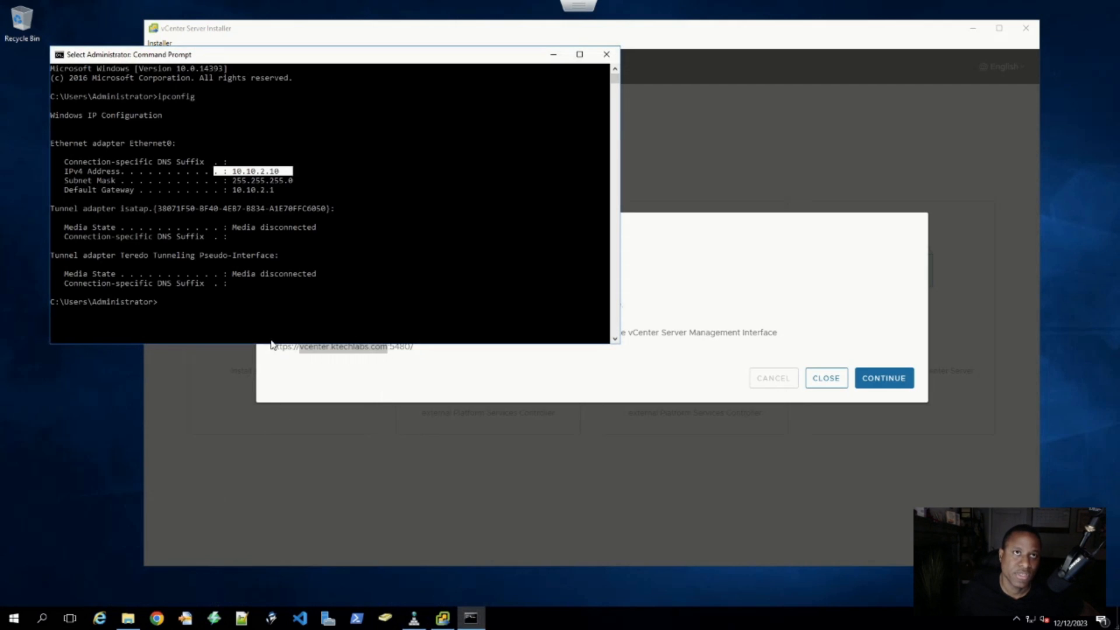
click(263, 312)
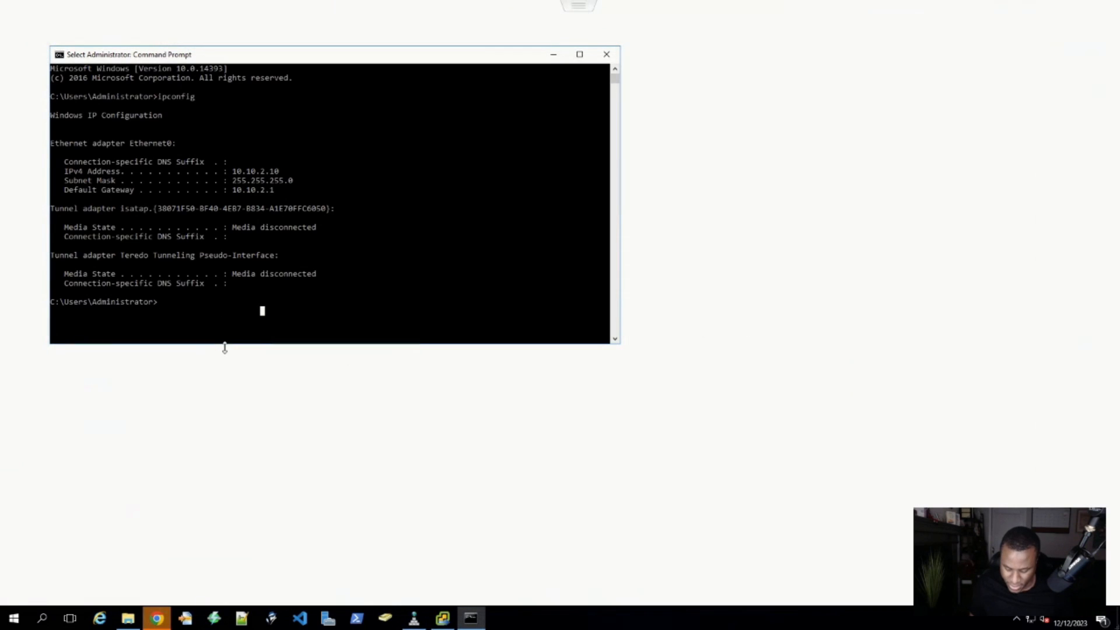
text(ping)
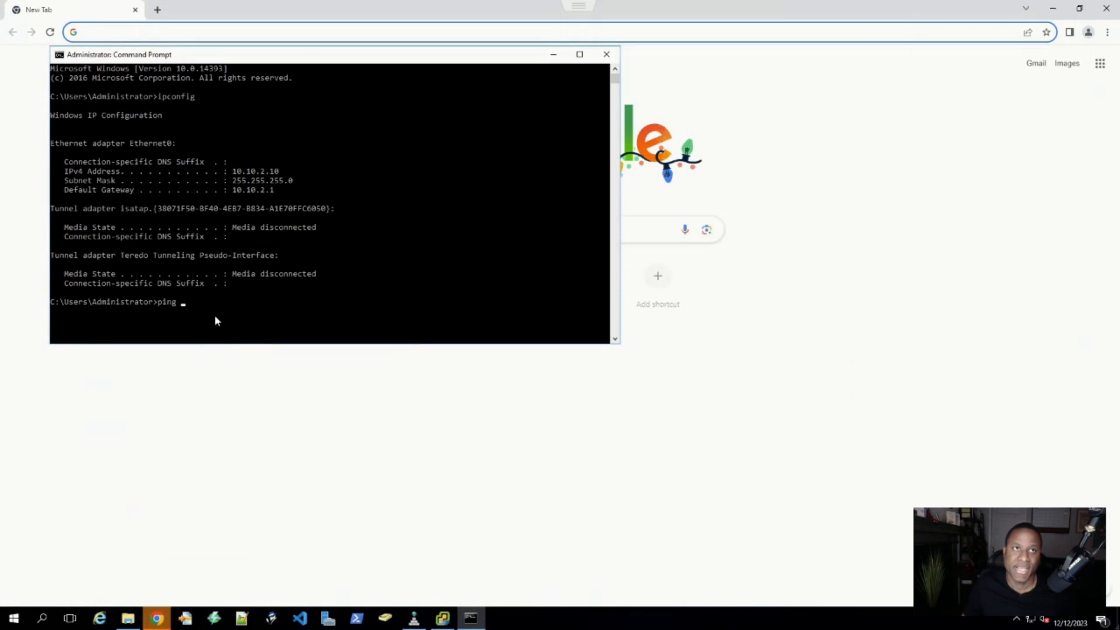
right_click(215, 319)
key(Up)
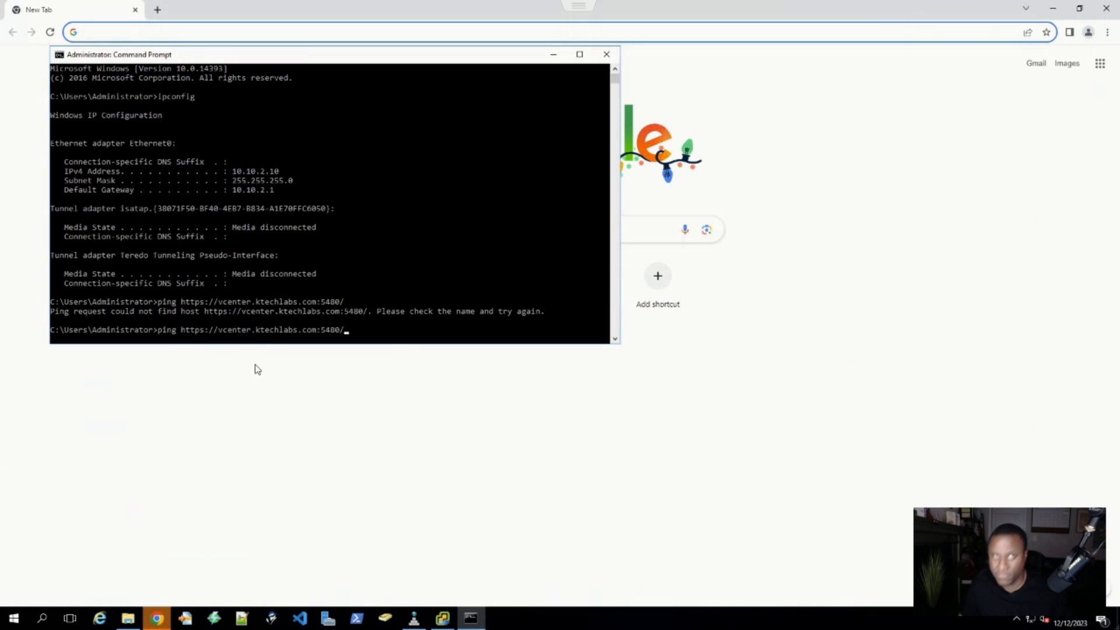
key(BackSpace)
key(BackSpace)
key(BackSpace)
key(BackSpace)
key(BackSpace)
key(BackSpace)
key(BackSpace)
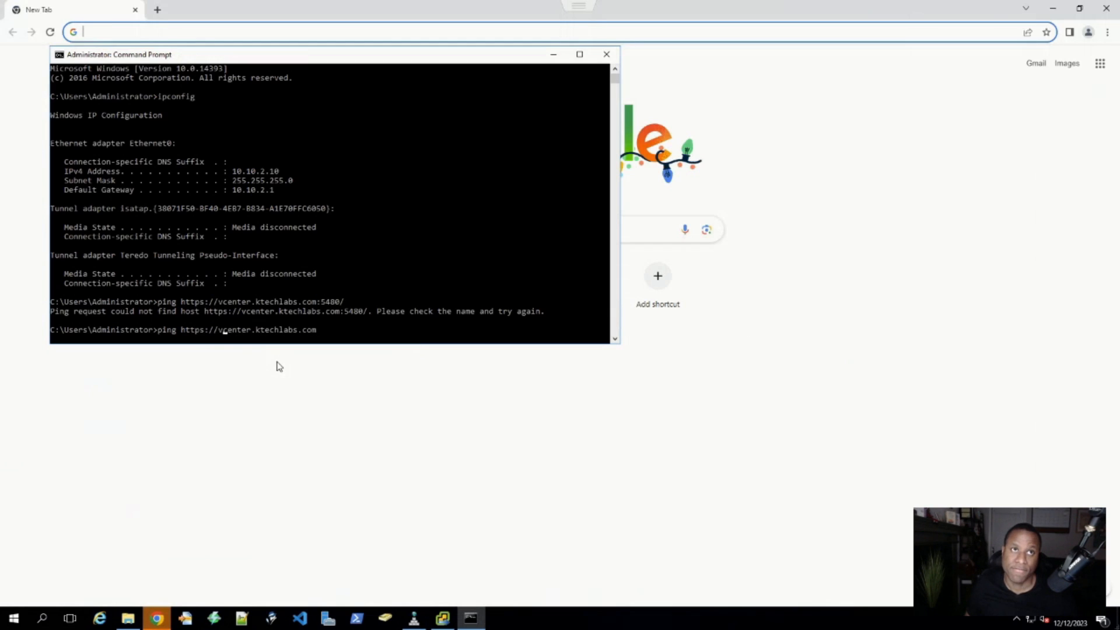
key(BackSpace)
key(BackSpace)
key(BackSpace)
key(BackSpace)
key(BackSpace)
key(BackSpace)
key(BackSpace)
key(BackSpace)
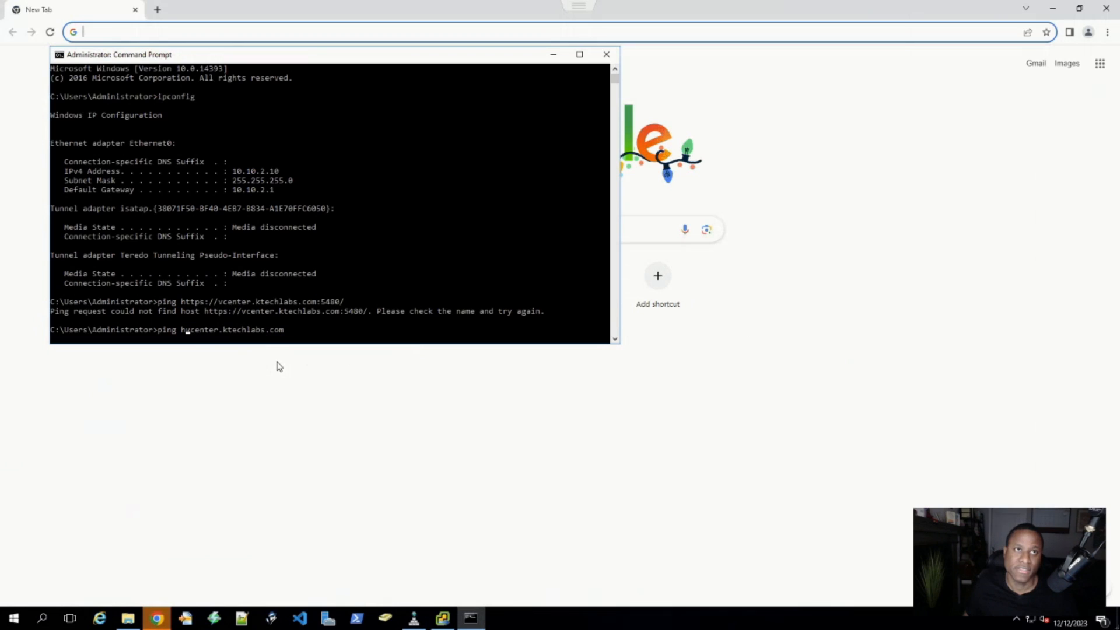
key(Return)
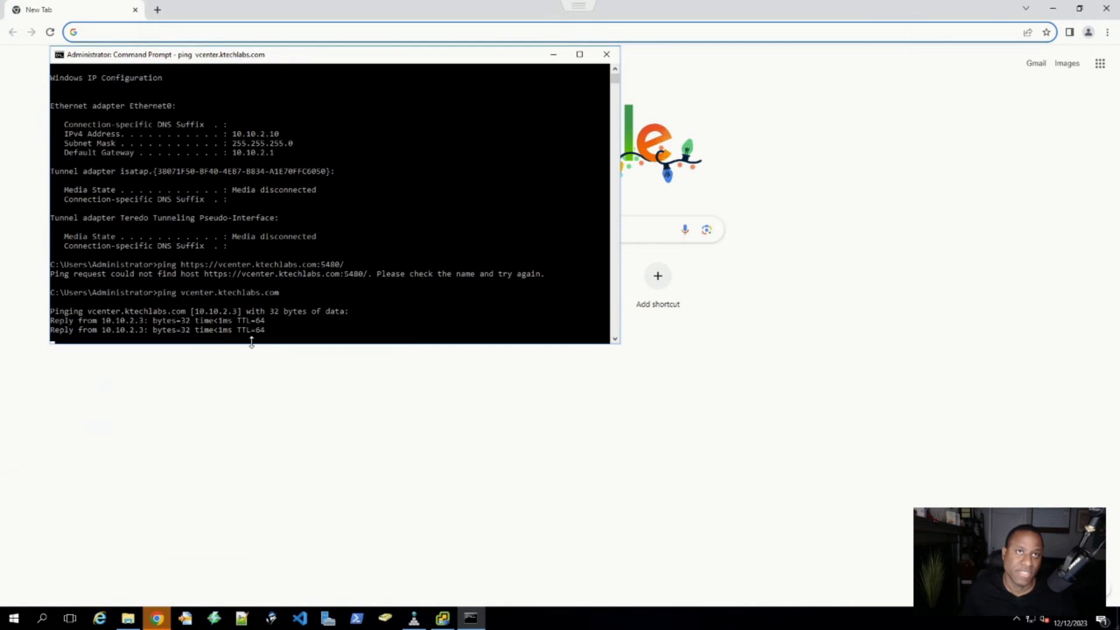
drag(268, 333, 44, 320)
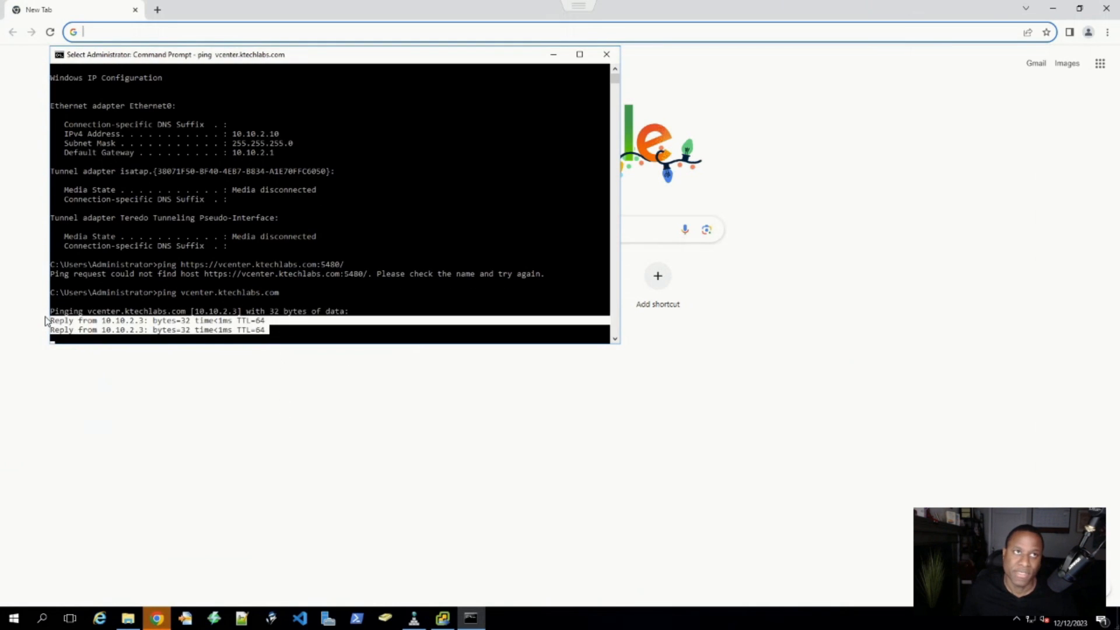
click(208, 398)
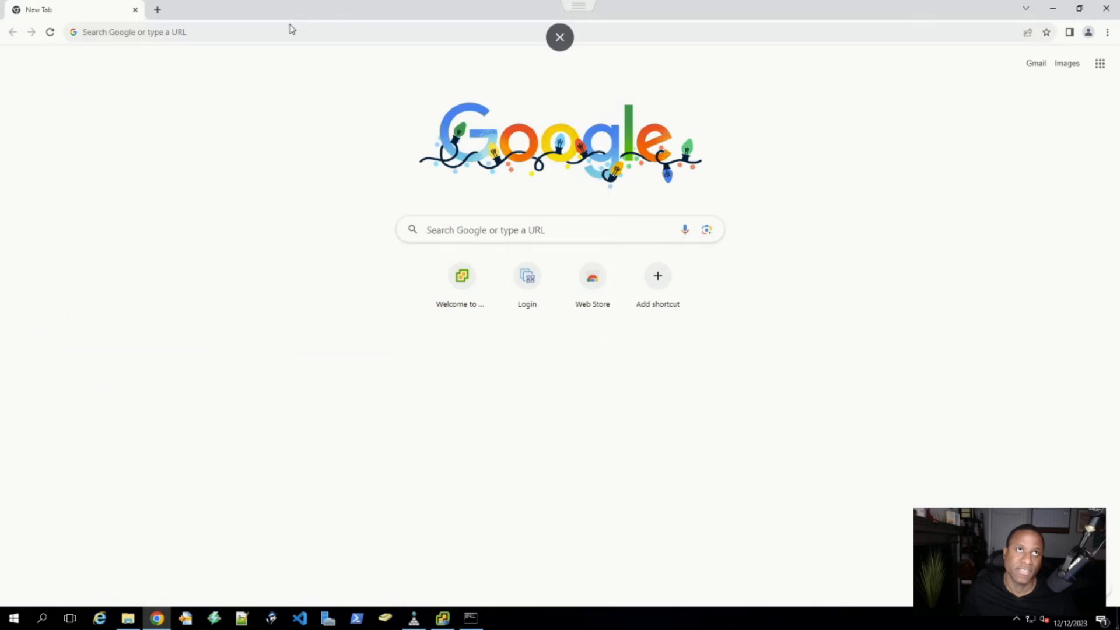
right_click(235, 33)
click(251, 80)
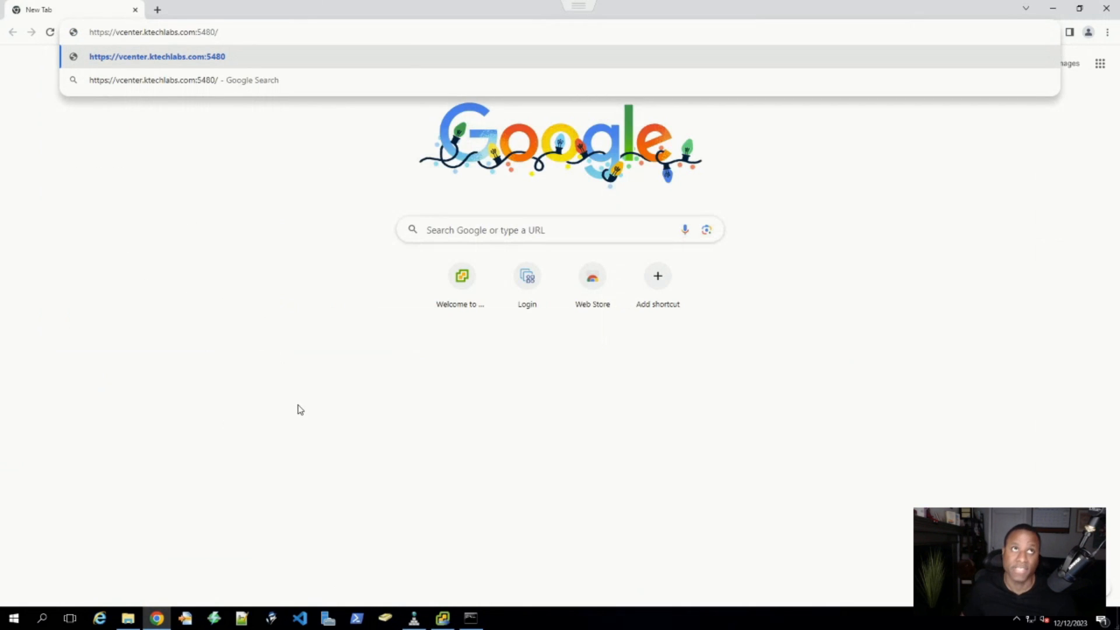
key(Return)
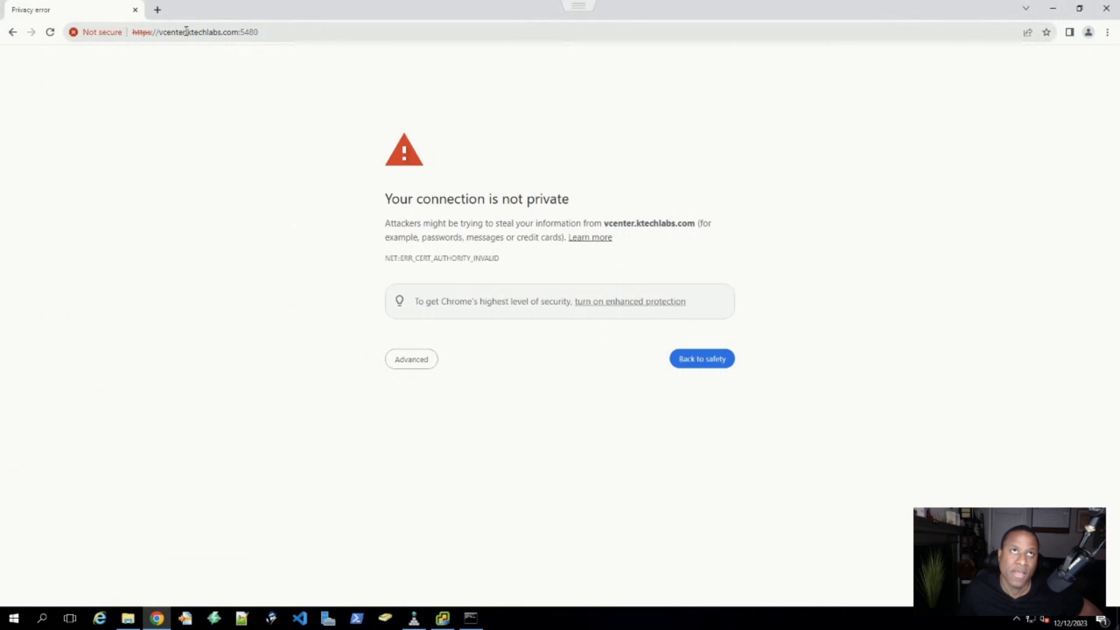
key(ctrl+a)
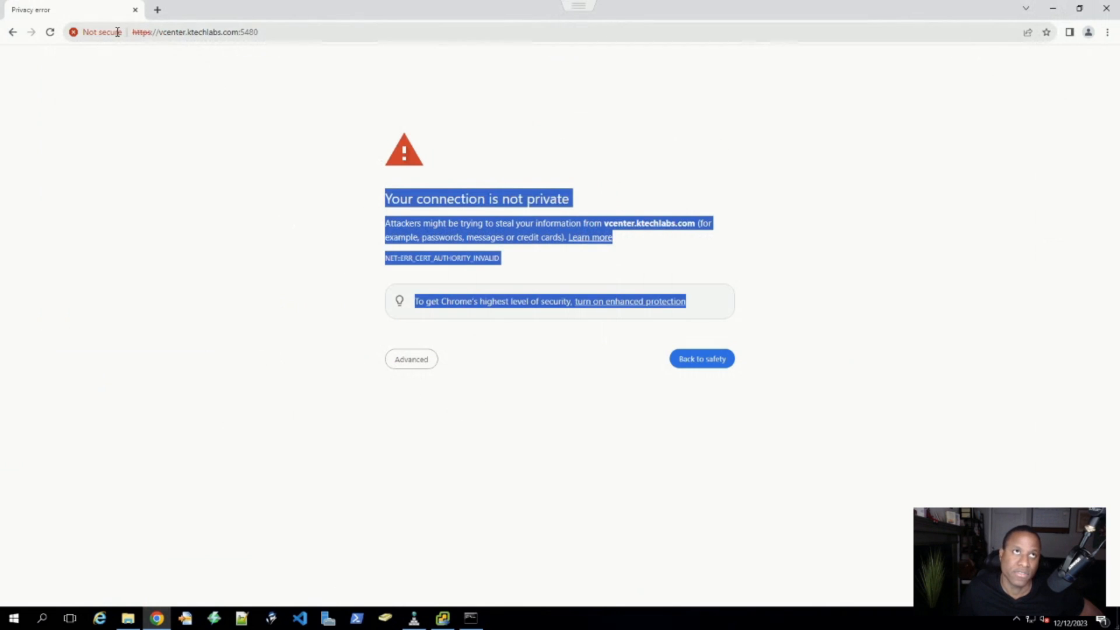
click(1053, 8)
- Minimize Command Prompt, reselect parts of the management URL, and bring up the network tray menu
click(553, 55)
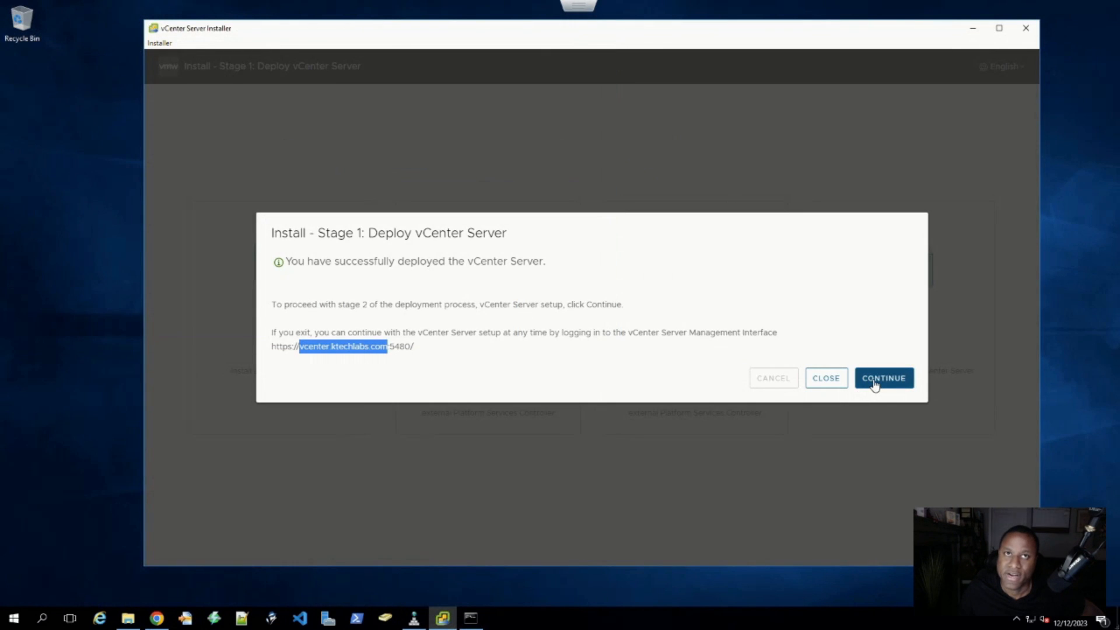
drag(389, 347, 272, 348)
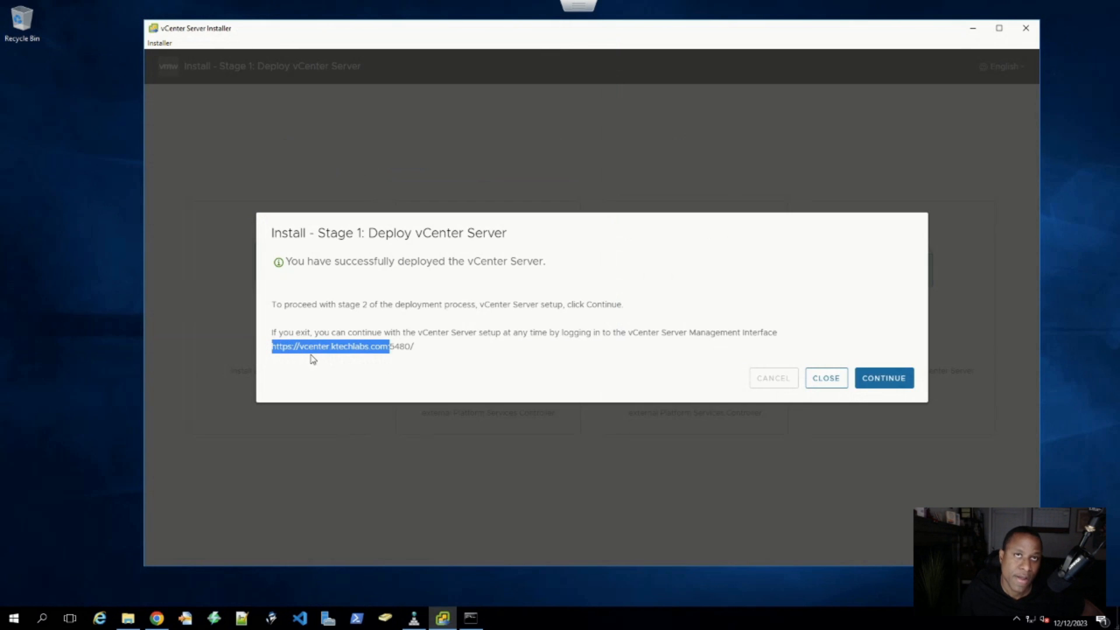
click(386, 352)
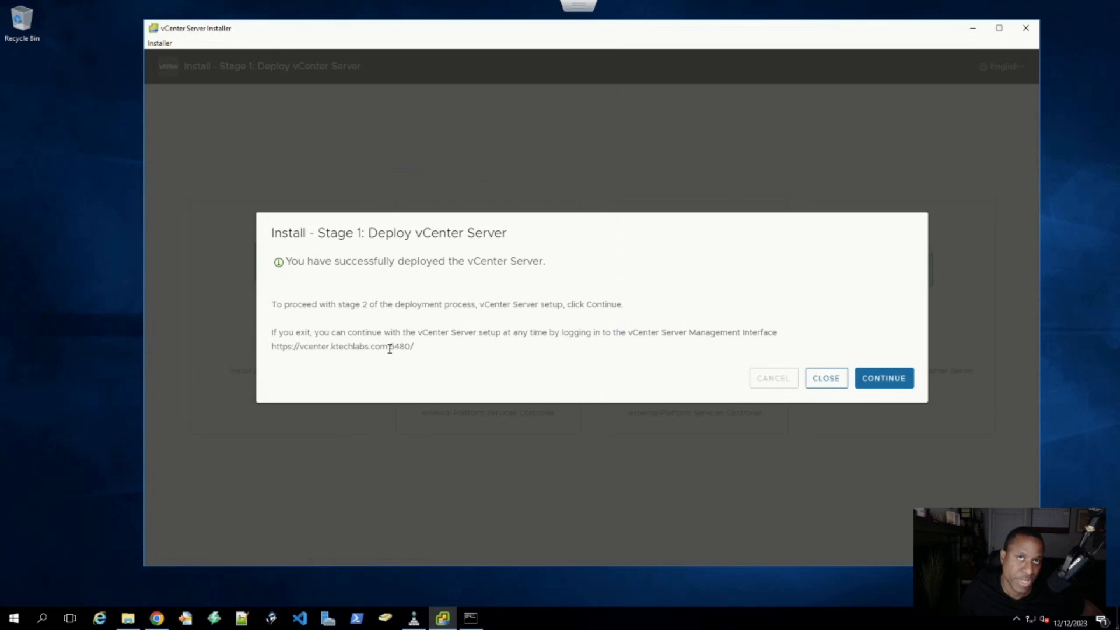
drag(389, 348, 270, 354)
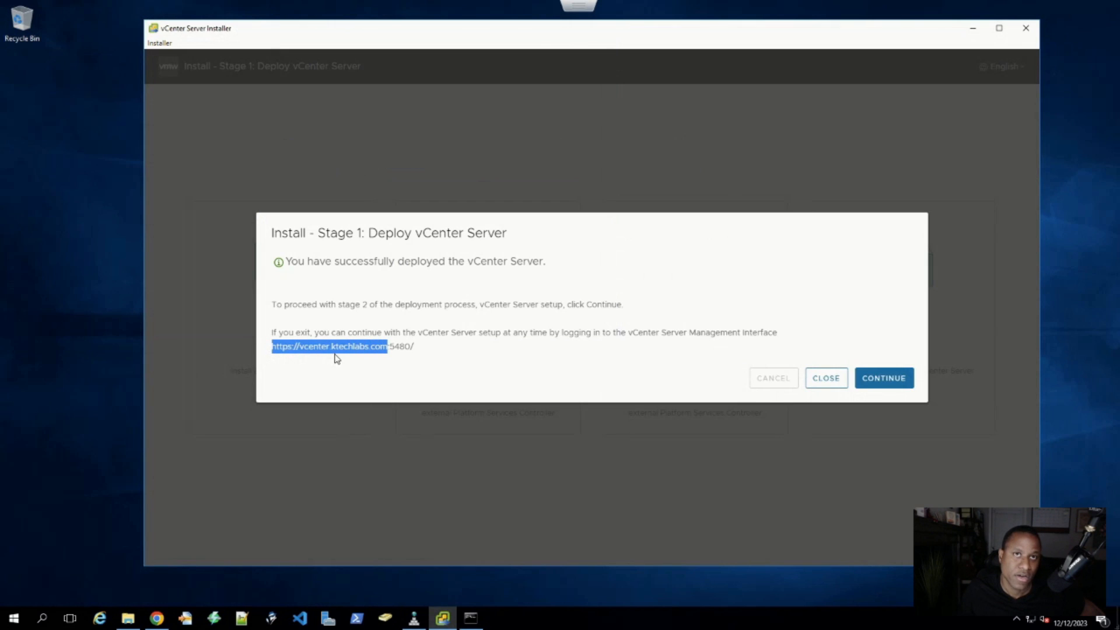
click(428, 359)
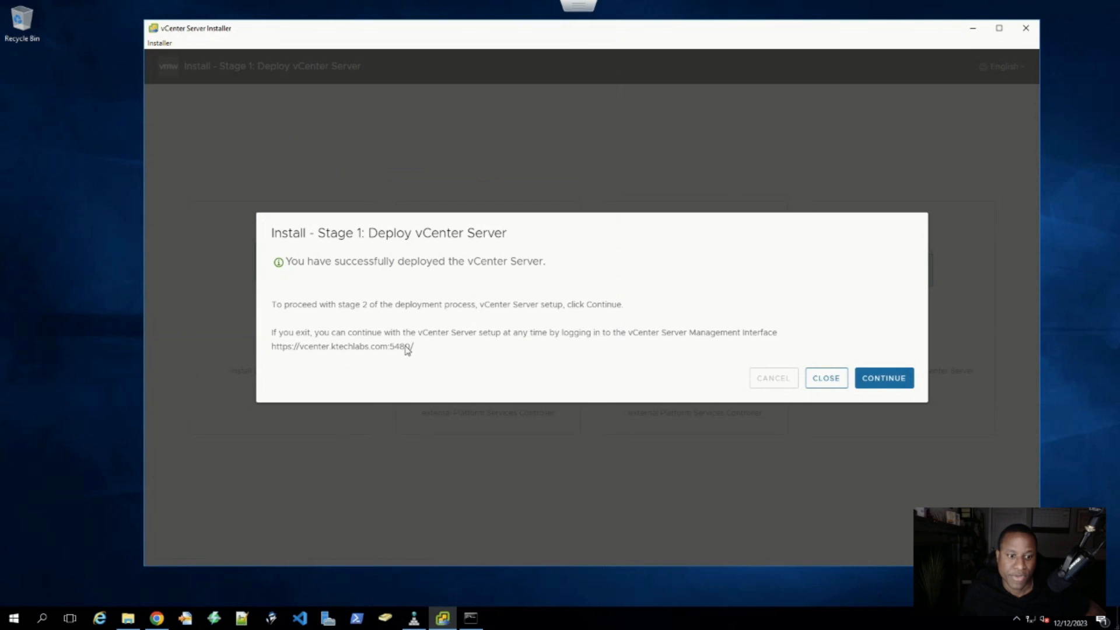
drag(415, 349, 335, 352)
click(308, 358)
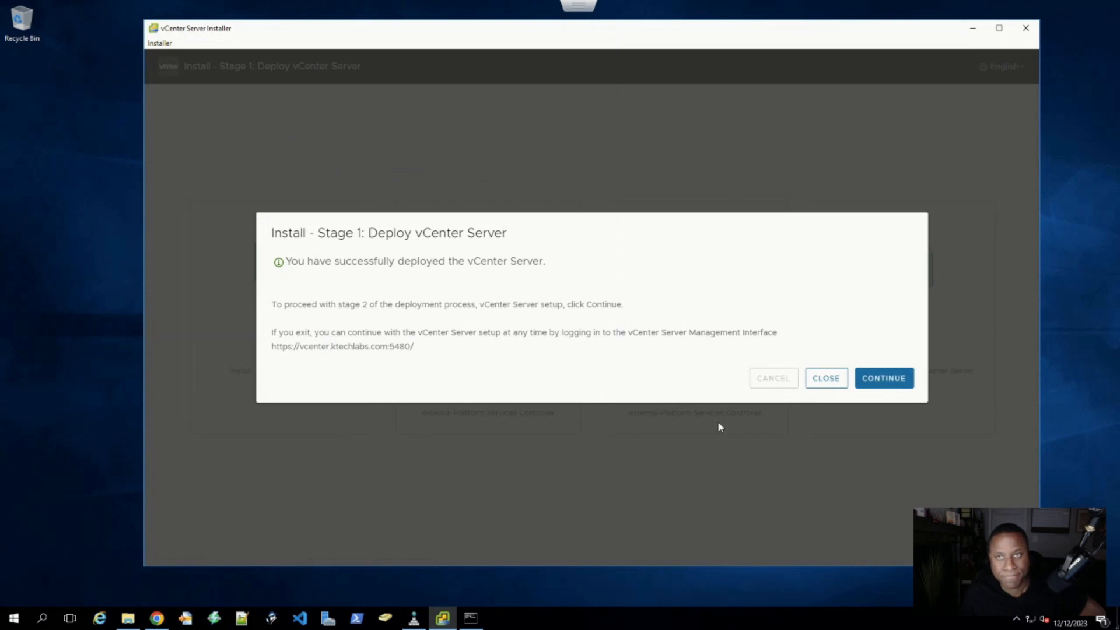
right_click(1031, 619)
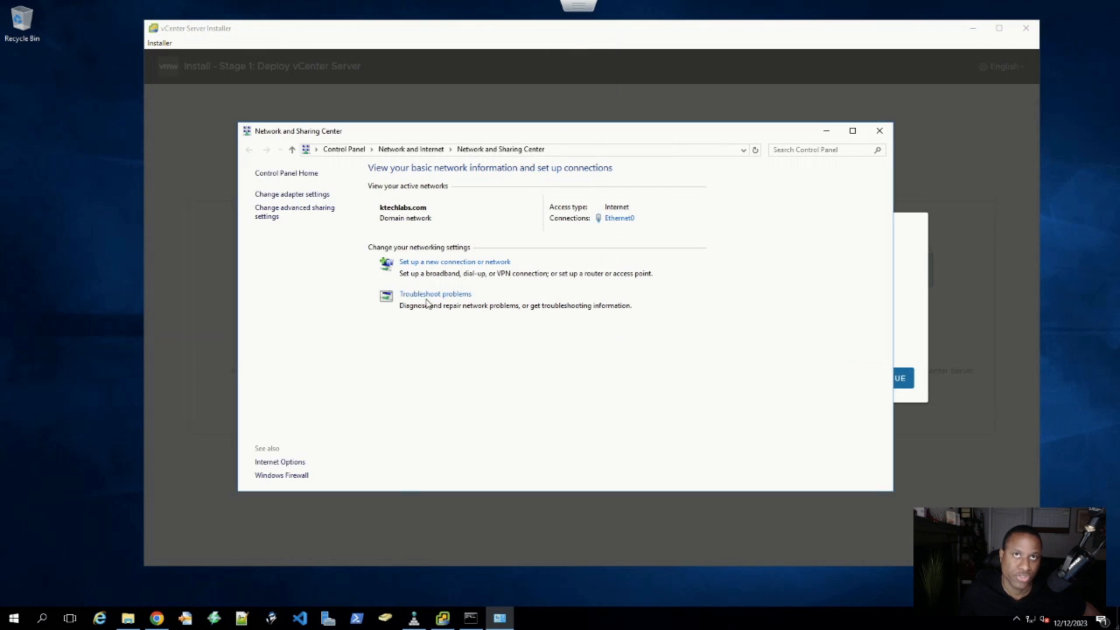
- Inspect the Ethernet0 adapter's status, properties and IPv4 settings
click(619, 218)
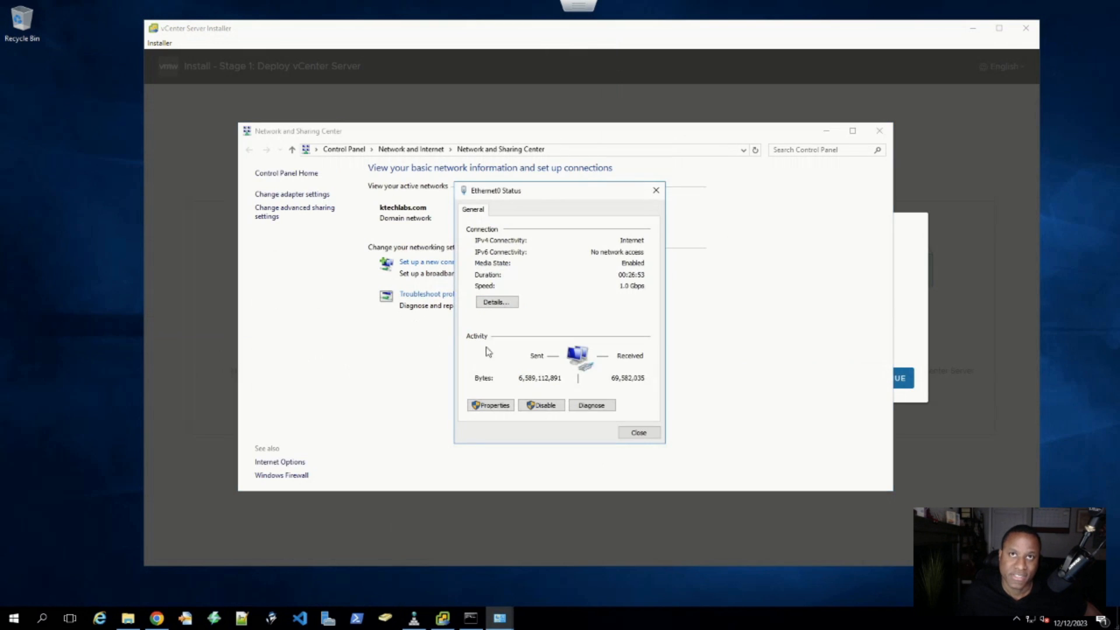
click(501, 406)
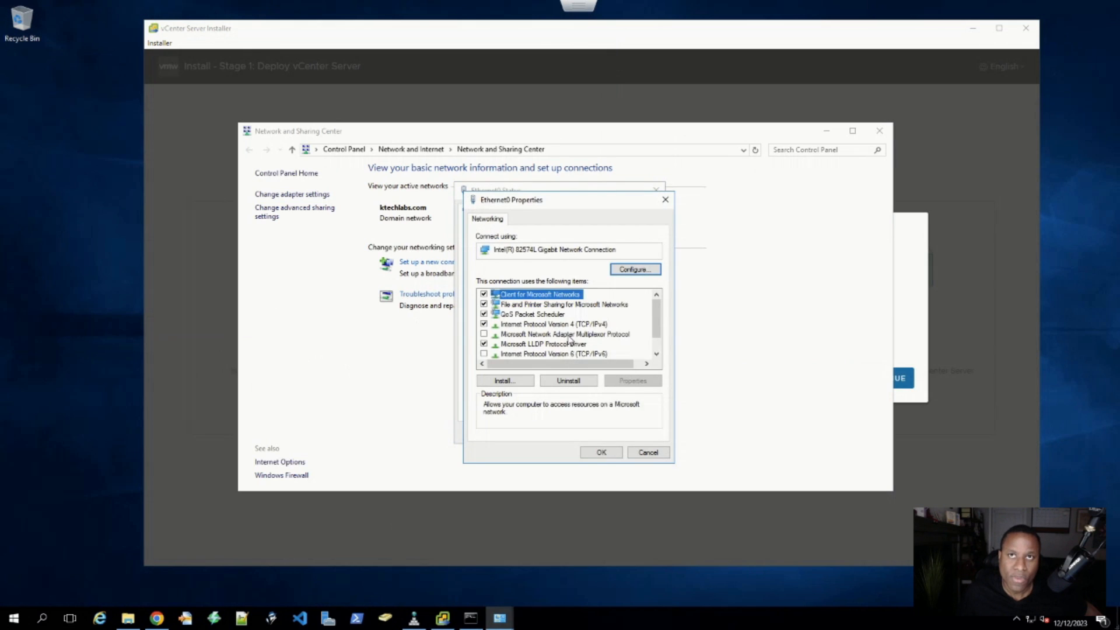
double_click(570, 328)
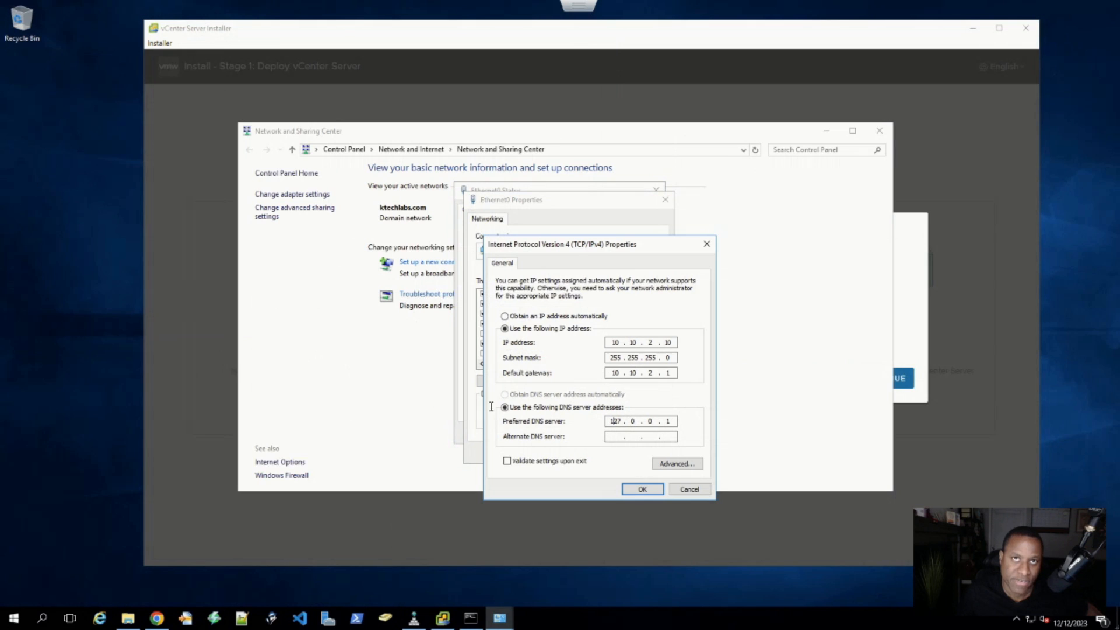
- Close the IPv4, Ethernet0 properties and status windows and Network and Sharing Center
click(707, 244)
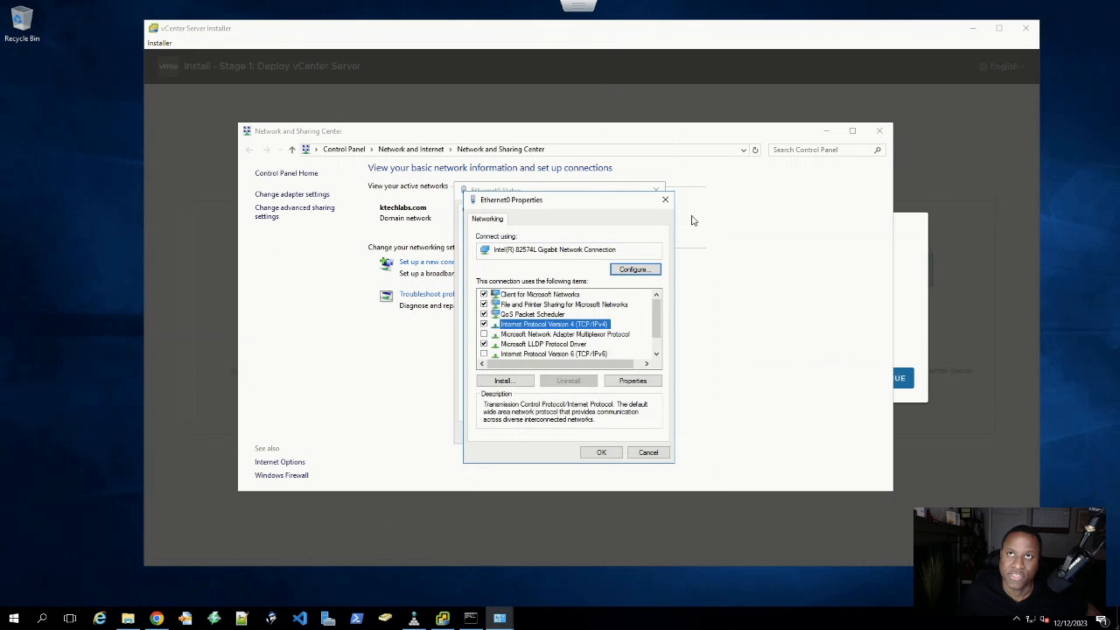
click(665, 200)
click(656, 188)
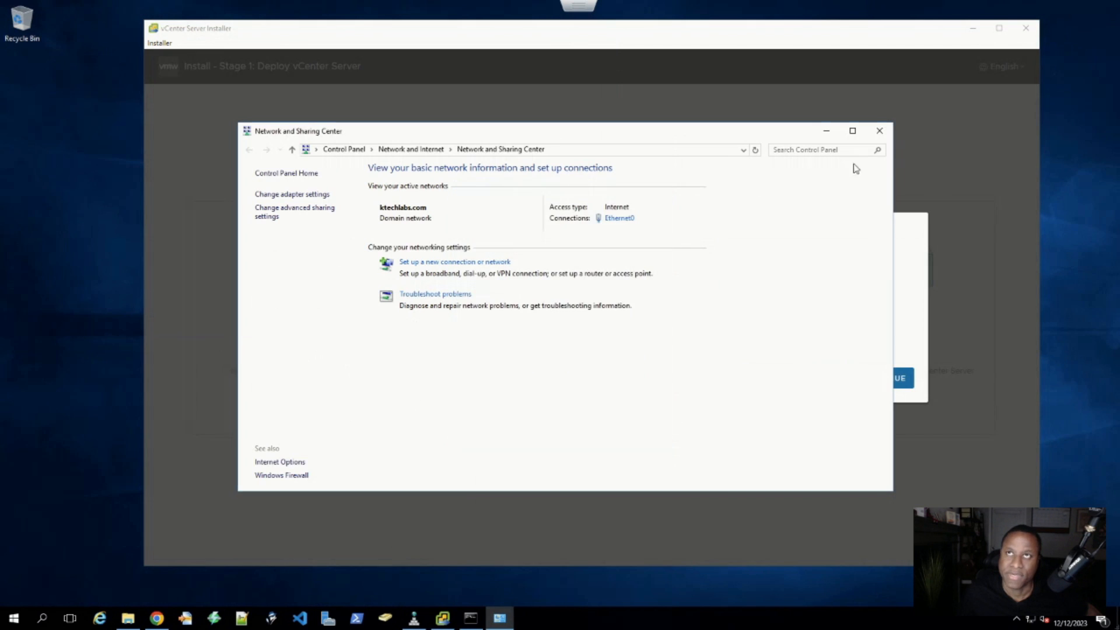
click(879, 131)
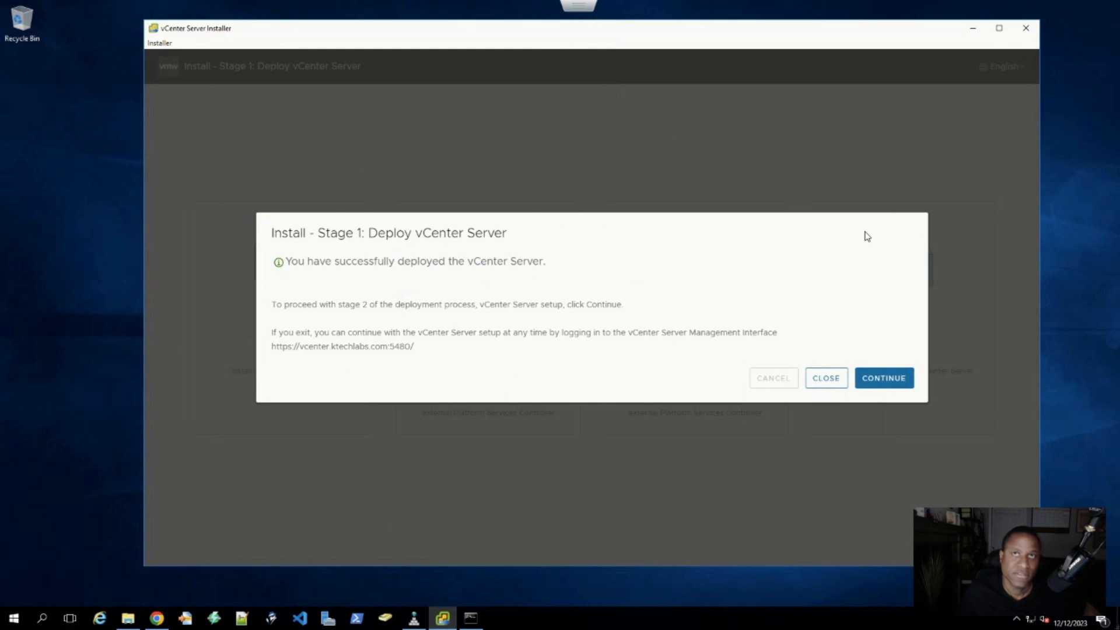
- Continue to Stage 2 and advance past its Introduction page to vCenter Server Configuration
click(877, 379)
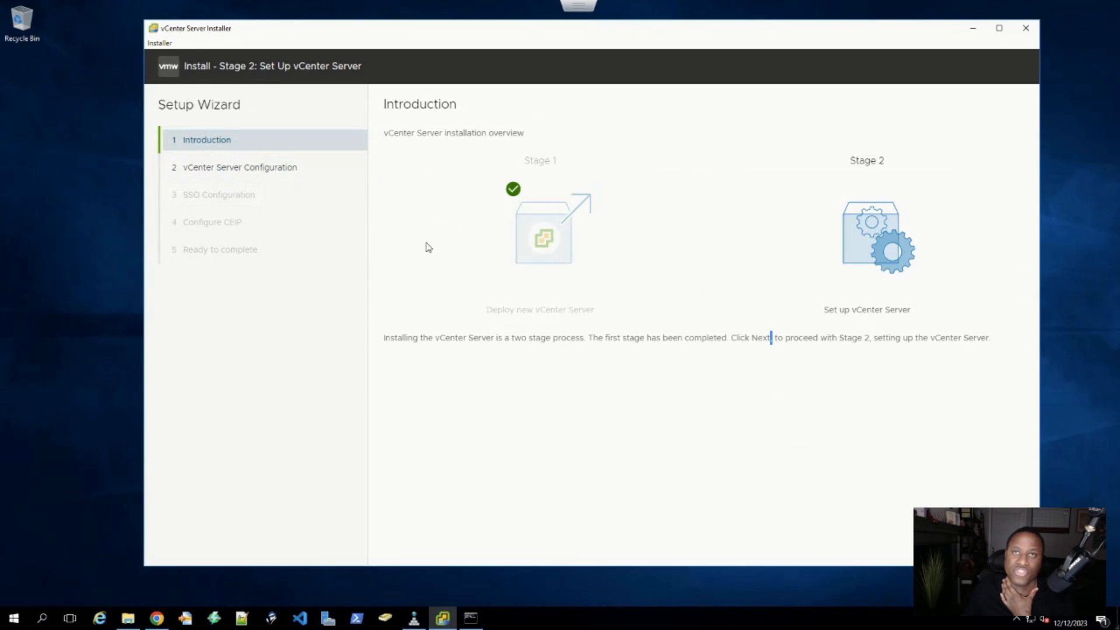
drag(387, 337, 931, 347)
click(900, 367)
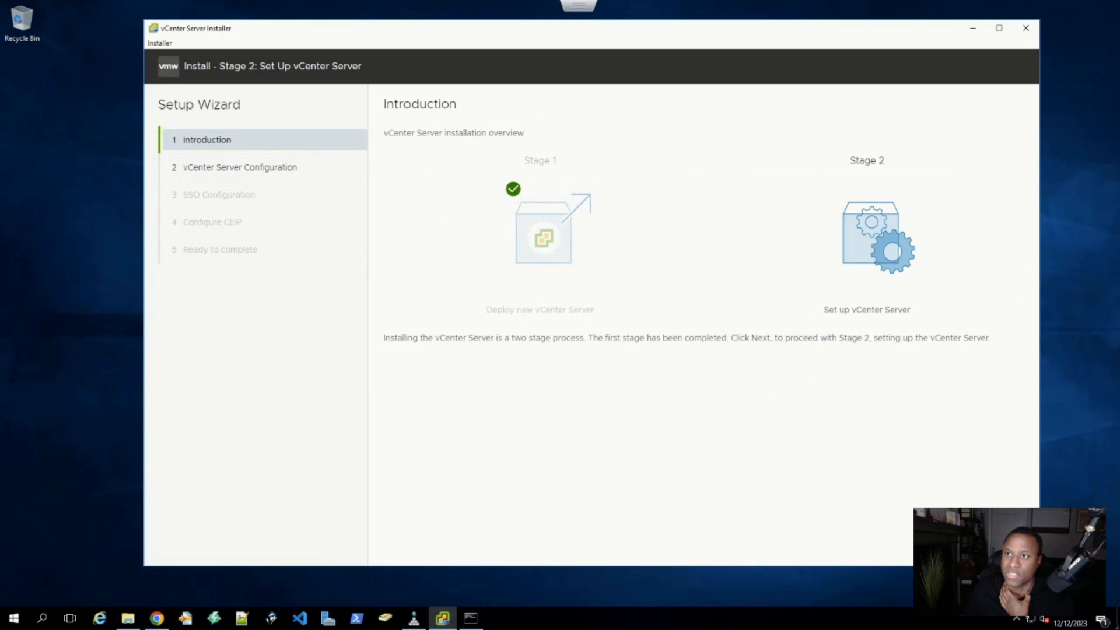
click(963, 541)
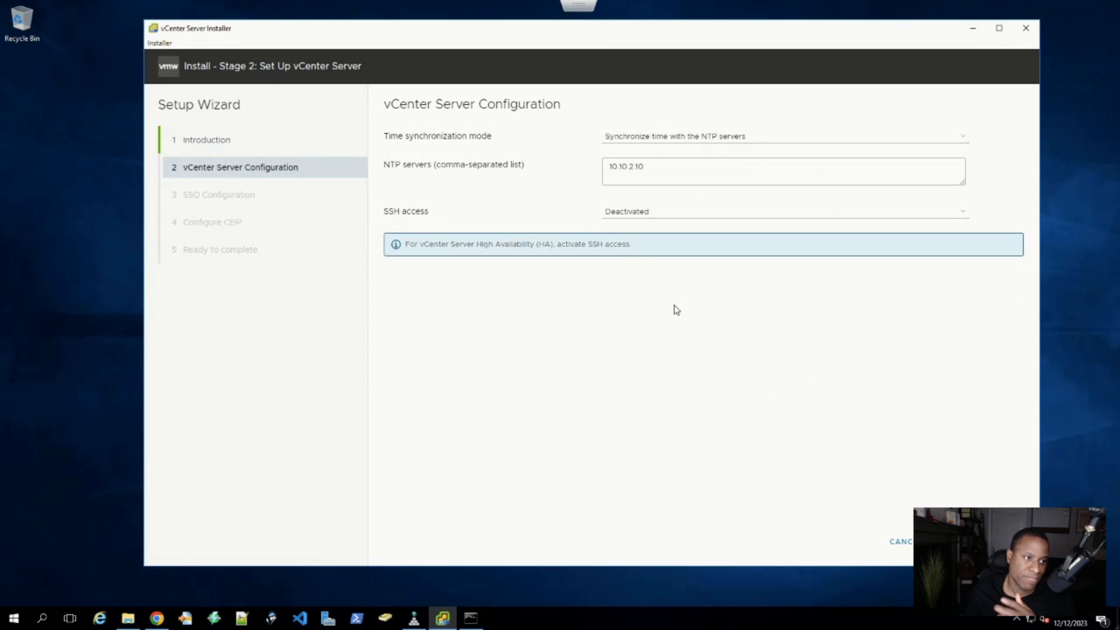
click(671, 138)
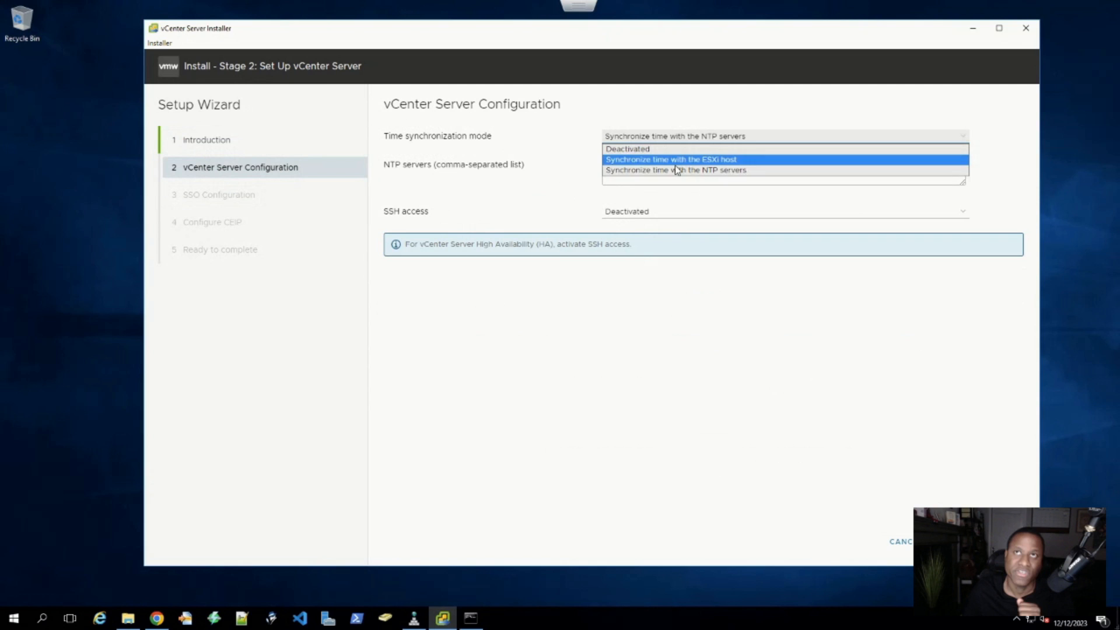
click(658, 175)
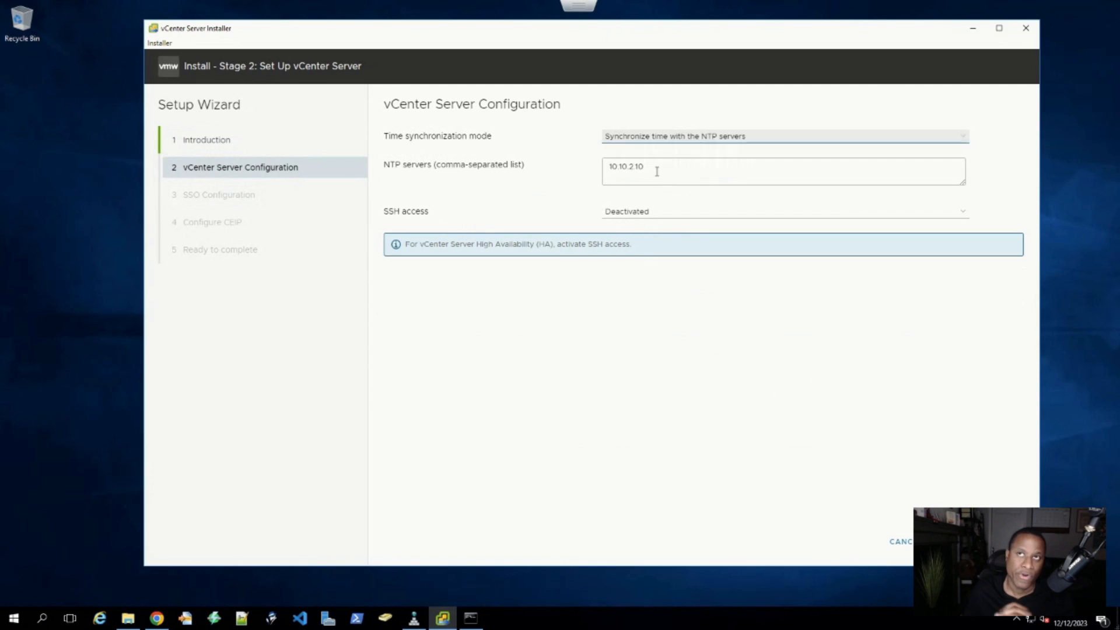
drag(655, 170, 588, 179)
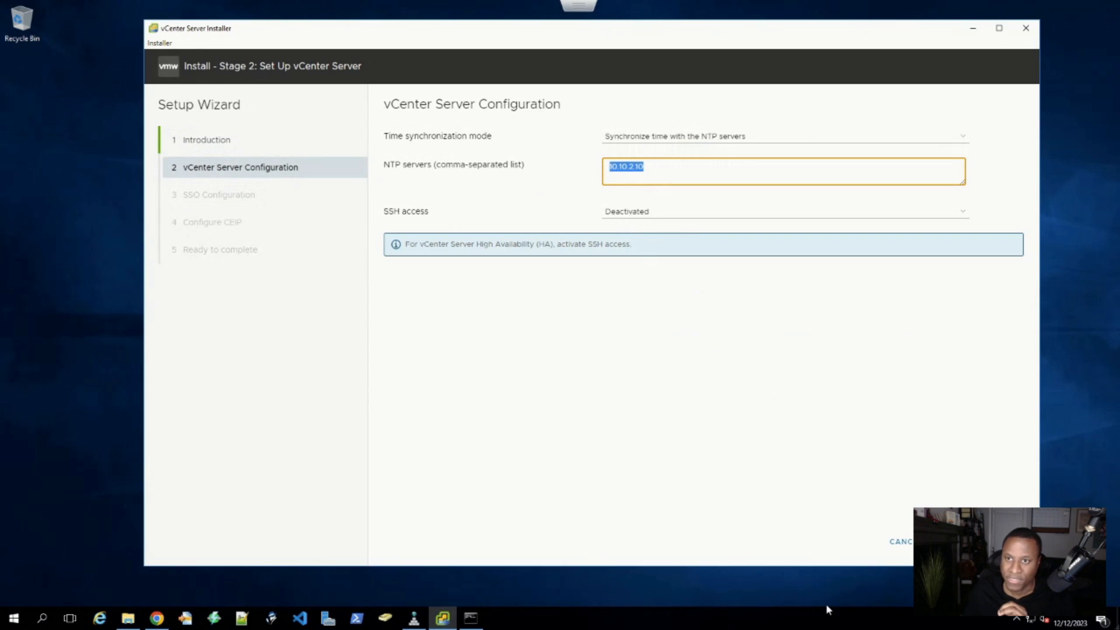
drag(650, 169, 592, 173)
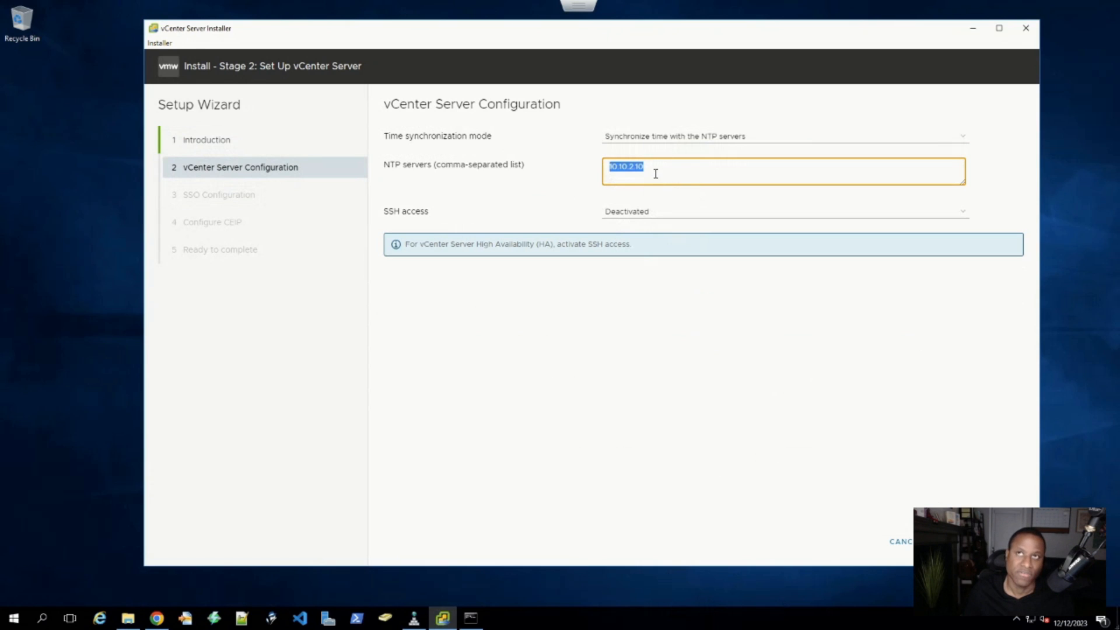
drag(656, 173, 604, 177)
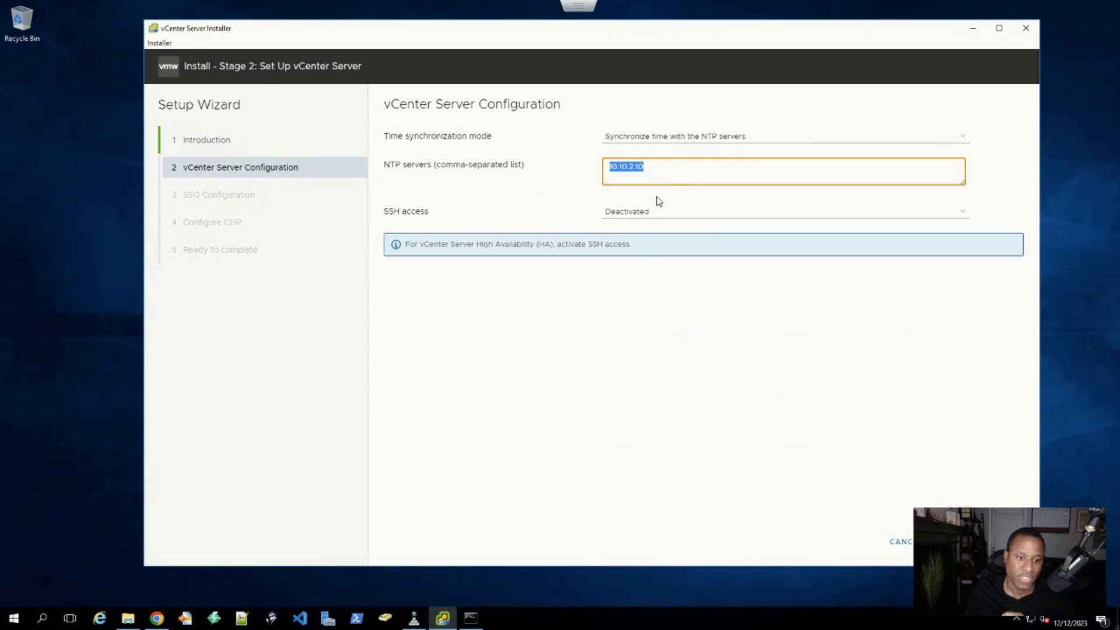
click(636, 215)
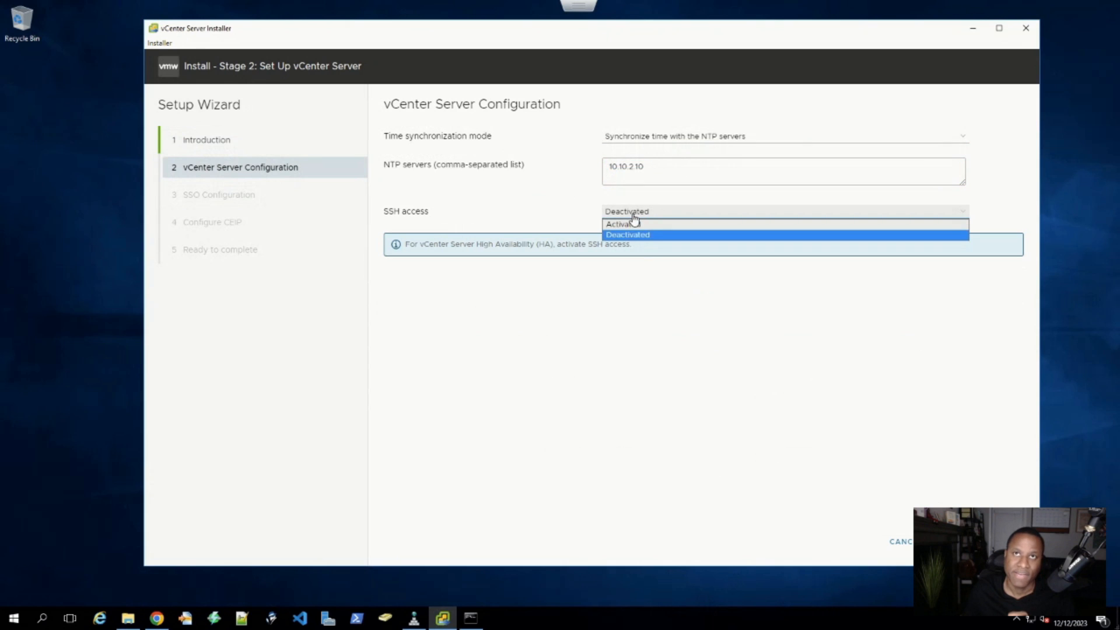
click(633, 234)
drag(430, 214, 394, 212)
click(431, 215)
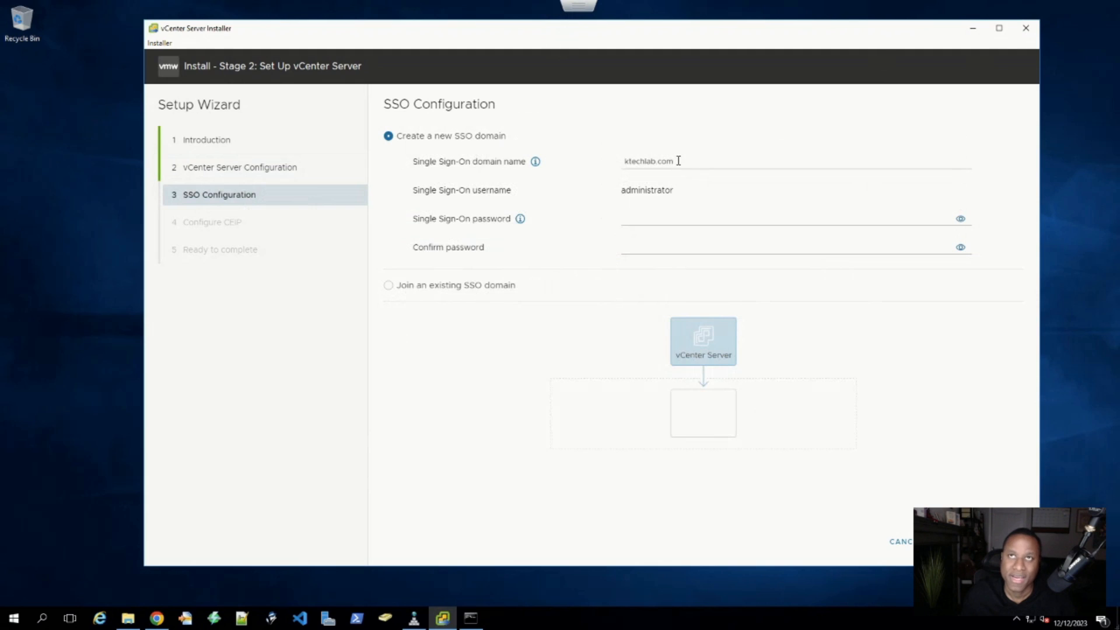
- Enter the SSO administrator password for the ktechlab.com domain and type its confirmation
drag(678, 161, 625, 161)
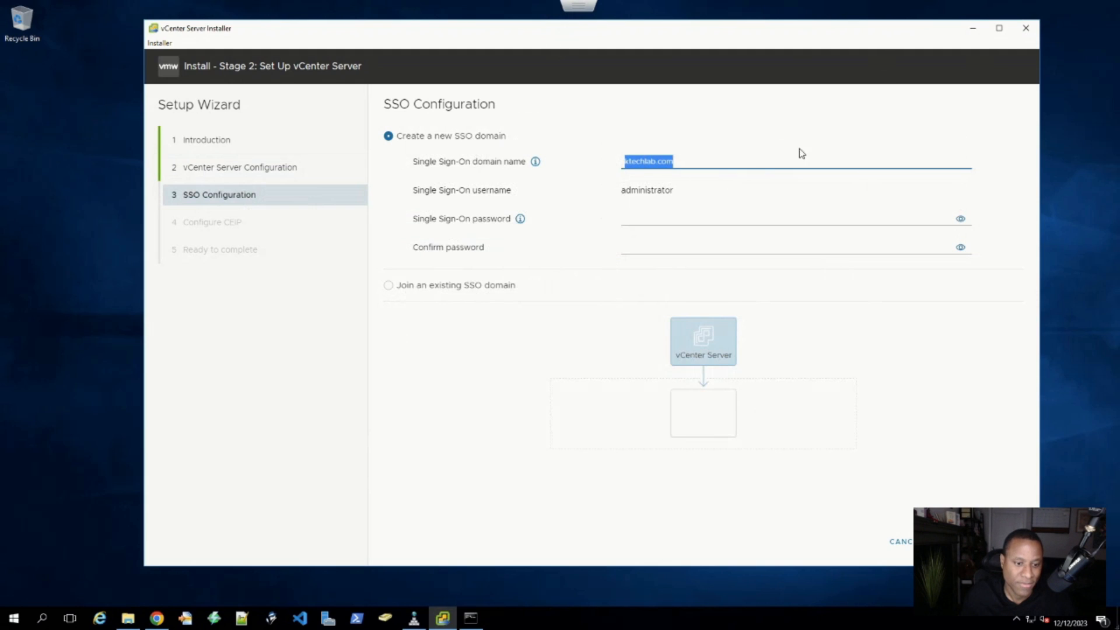
click(688, 160)
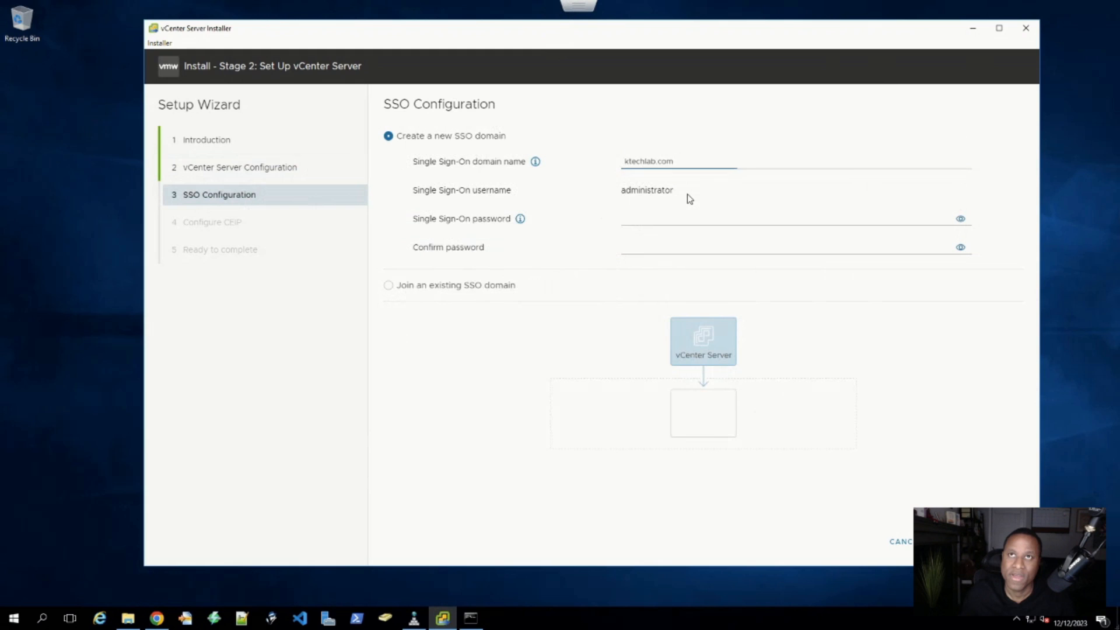
drag(687, 197, 618, 190)
click(658, 225)
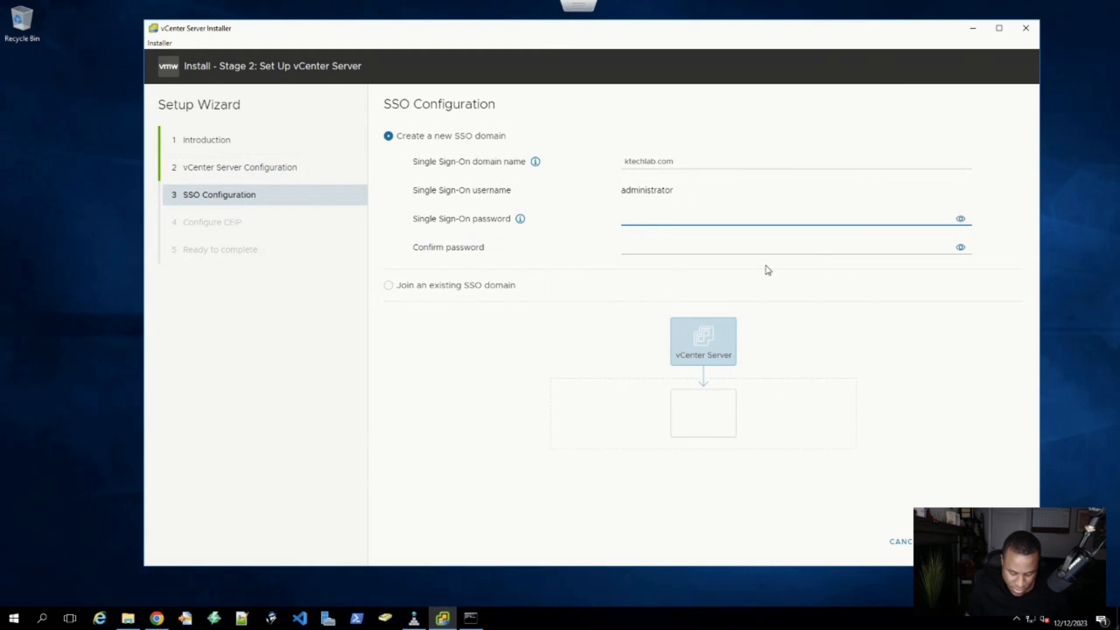
text(•••••••••)
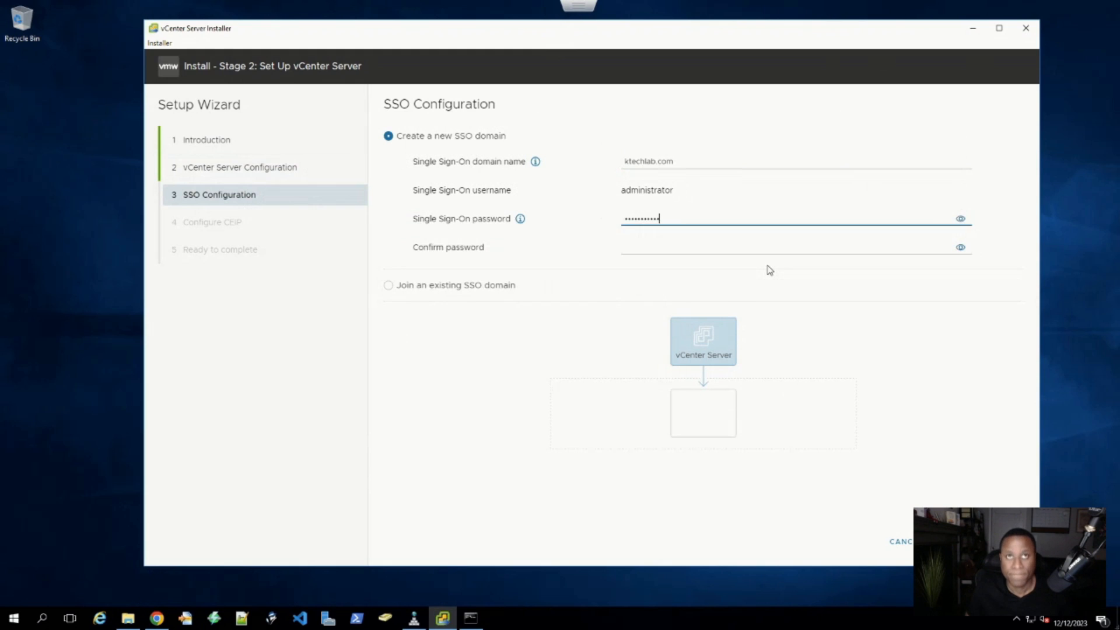
key(Tab)
click(768, 251)
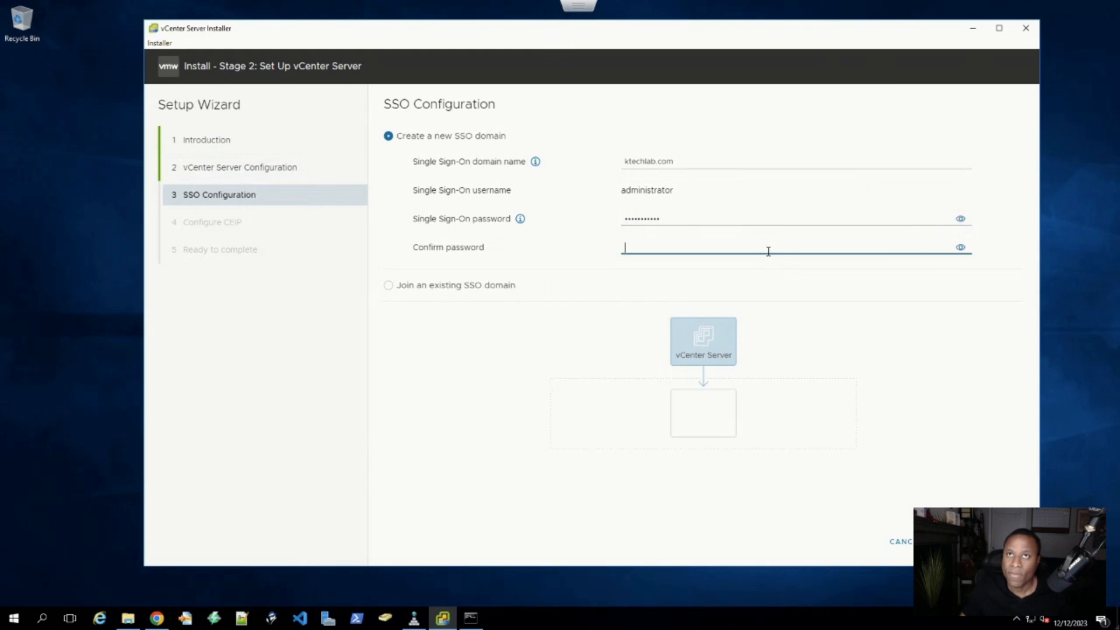
text(•)
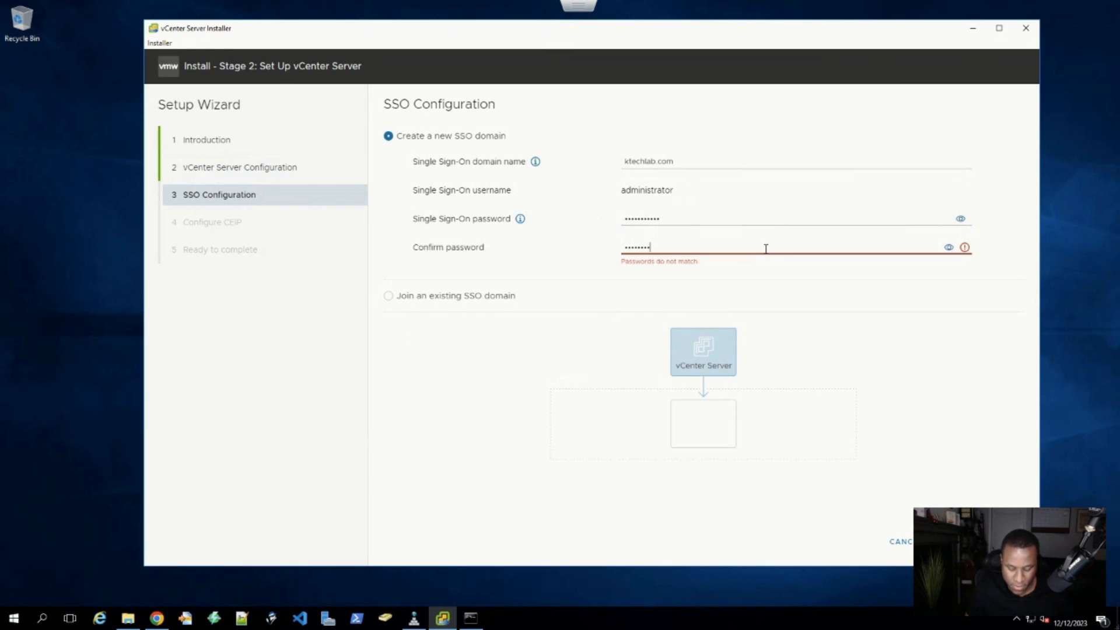
text(••••••••••)
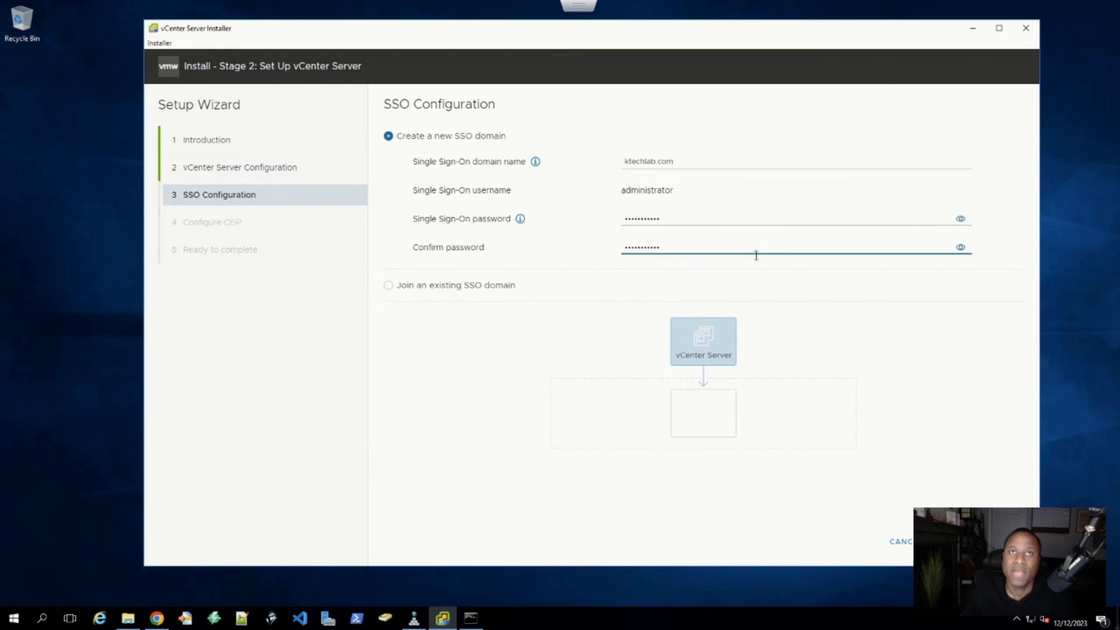
- Untick the CEIP participation checkbox and advance to the Ready to complete summary
click(1004, 541)
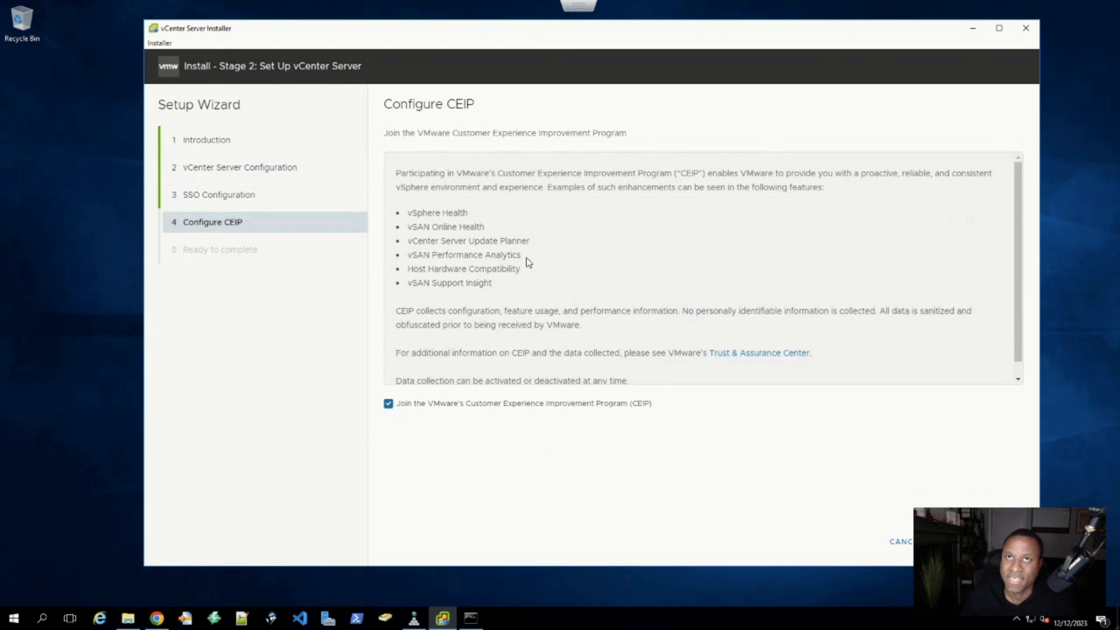
scroll(395, 366, down, 1)
scroll(386, 356, up, 1)
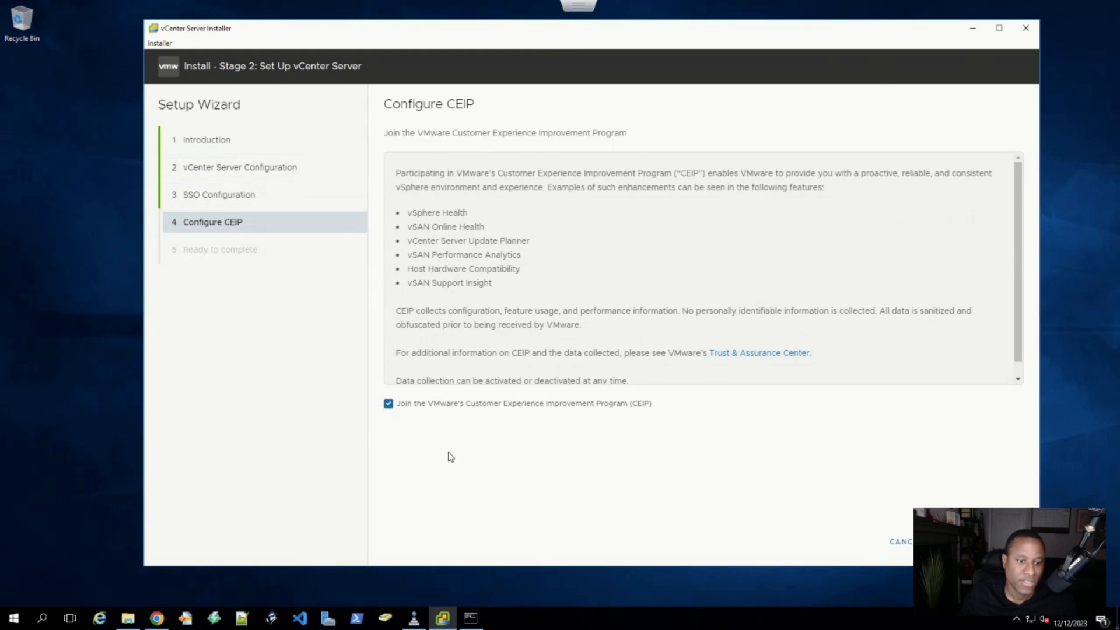
click(388, 403)
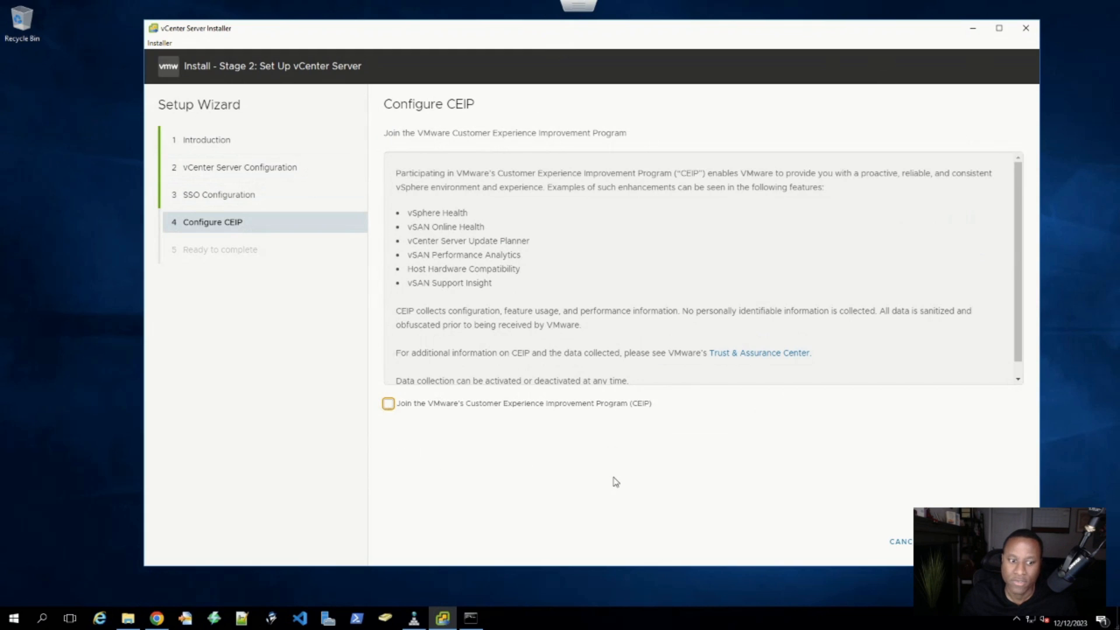
scroll(667, 302, down, 1)
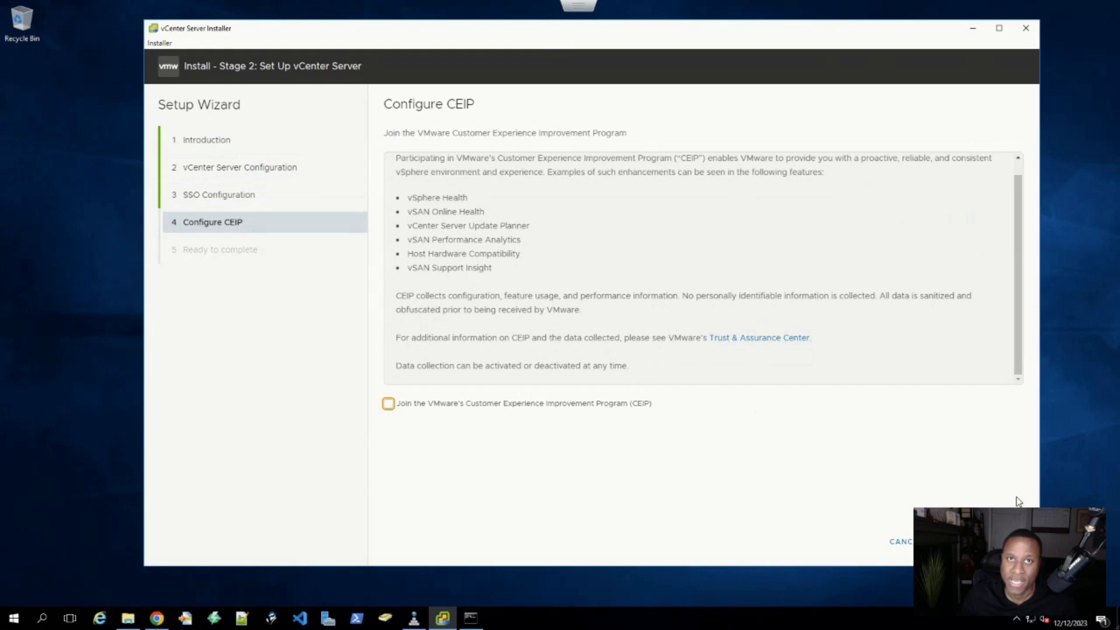
click(1004, 542)
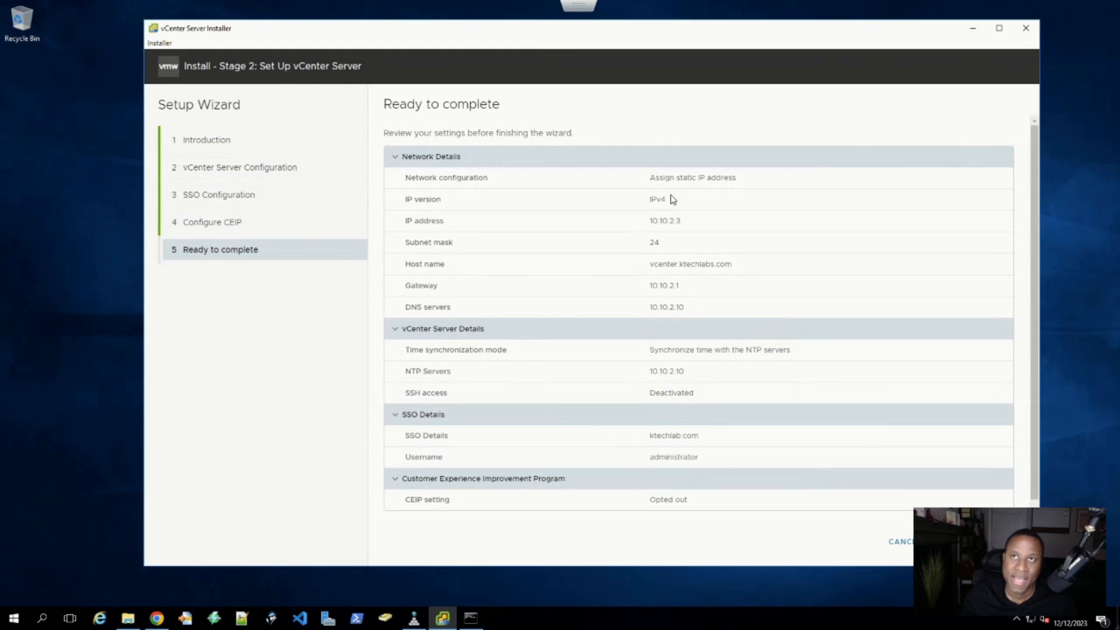
- Review the Ready to complete summary, checking the DNS server value 10.10.2.10
scroll(693, 211, down, 1)
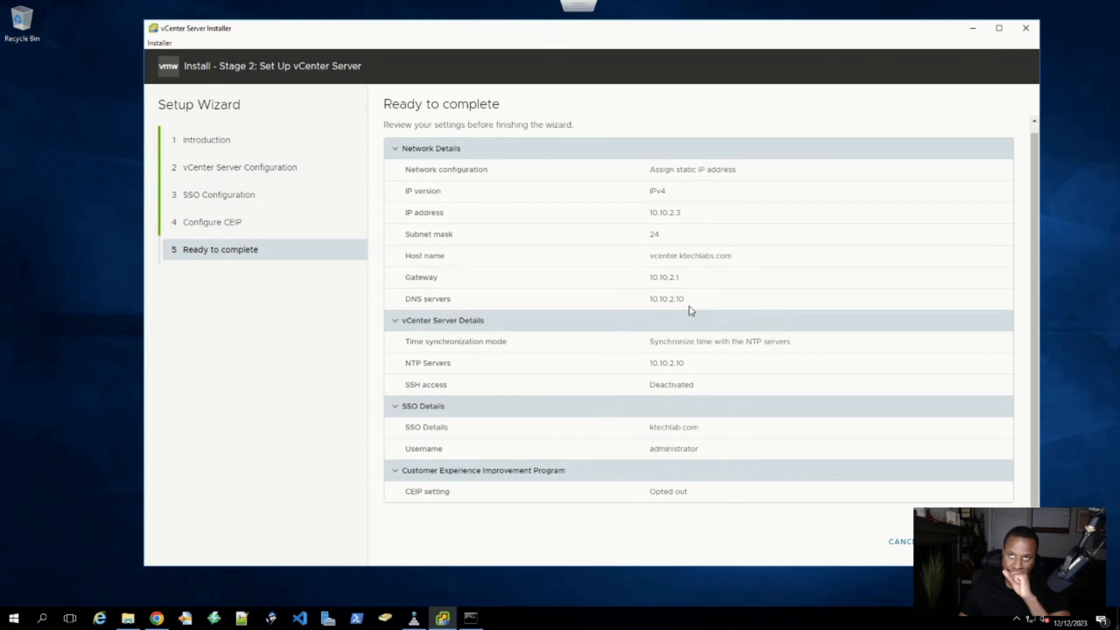
drag(686, 301, 636, 303)
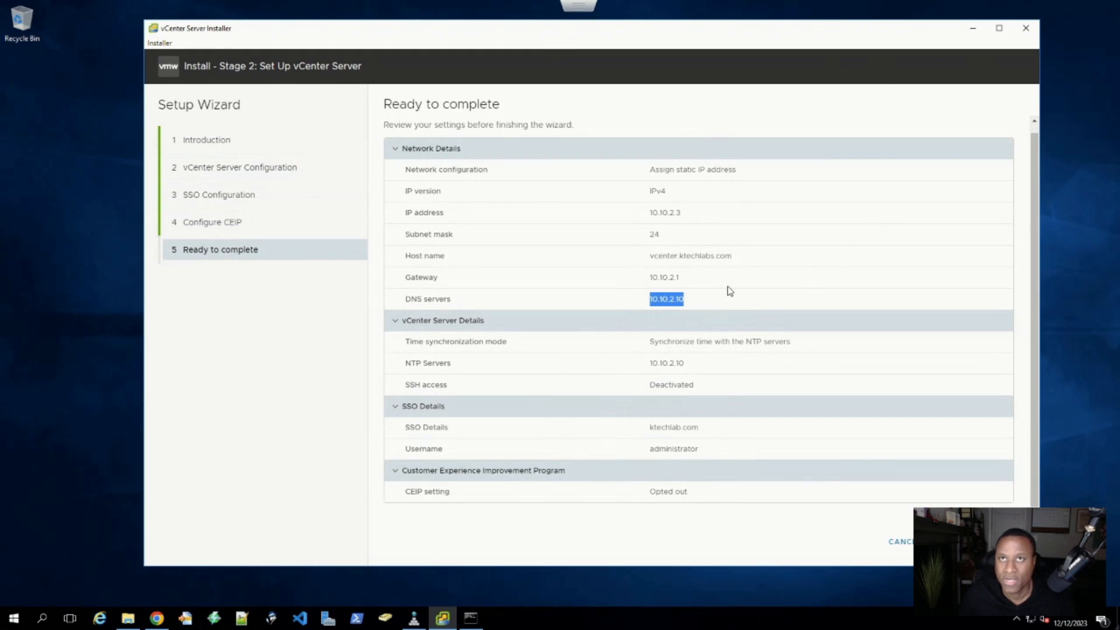
click(696, 301)
drag(696, 302, 644, 302)
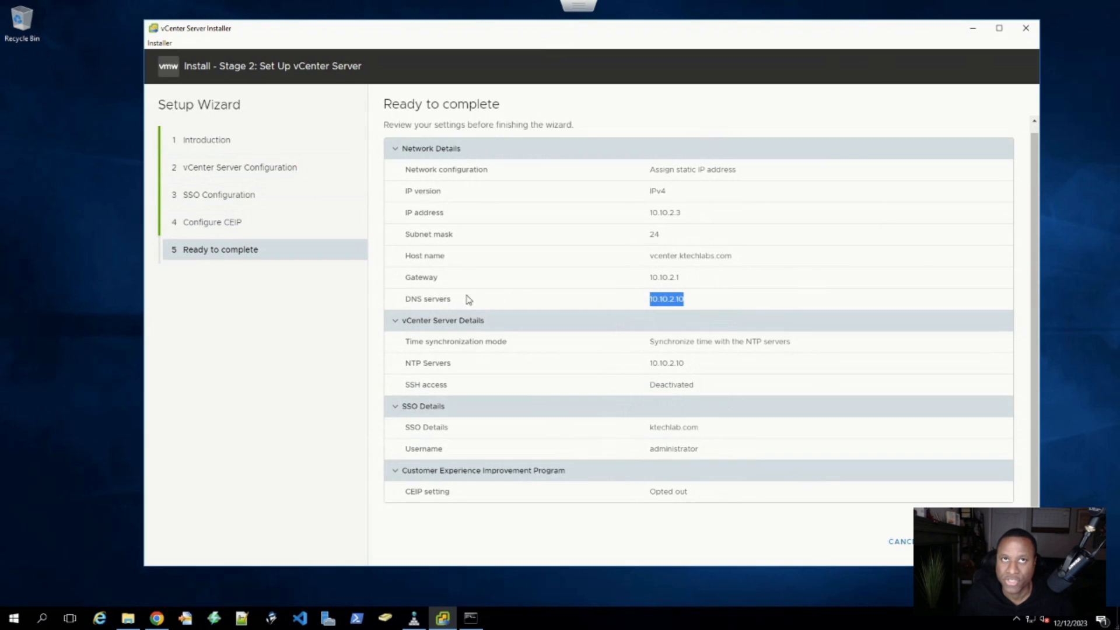
mouse_move(406, 300)
mouse_down()
mouse_move(708, 320)
mouse_move(710, 302)
mouse_move(403, 299)
mouse_up()
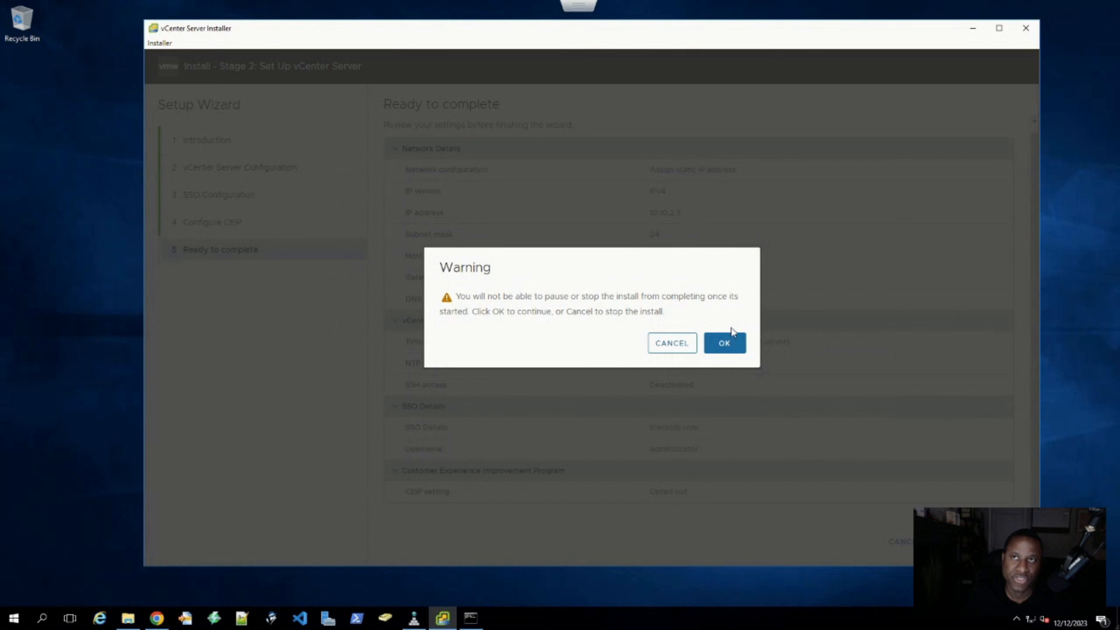
- Accept the warning that the Stage 2 install cannot be paused, starting the setup
drag(455, 296, 671, 314)
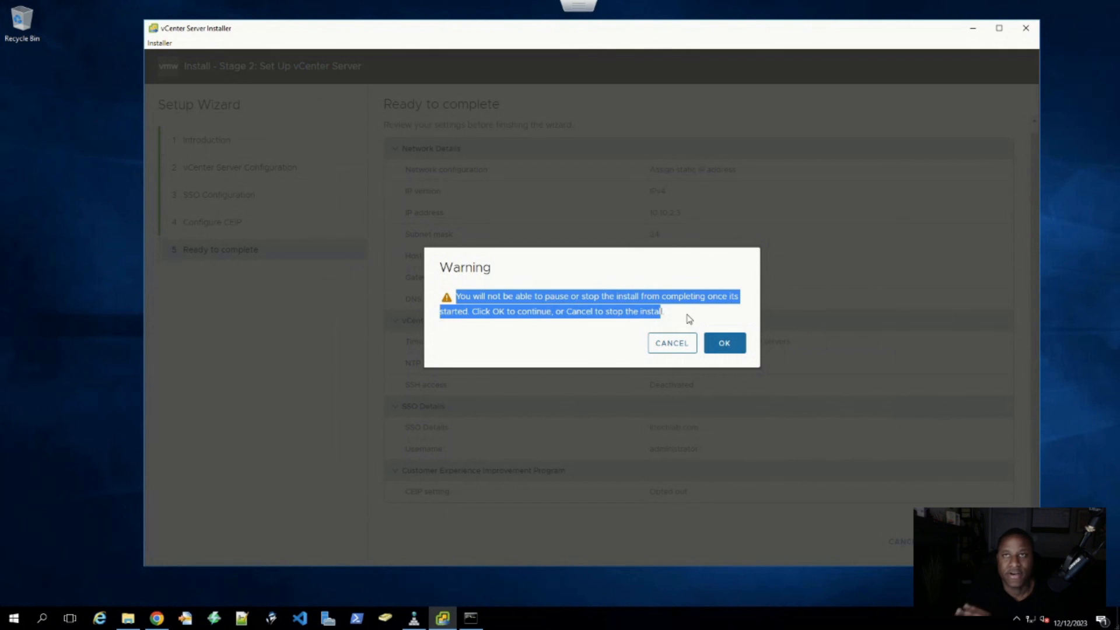
click(671, 318)
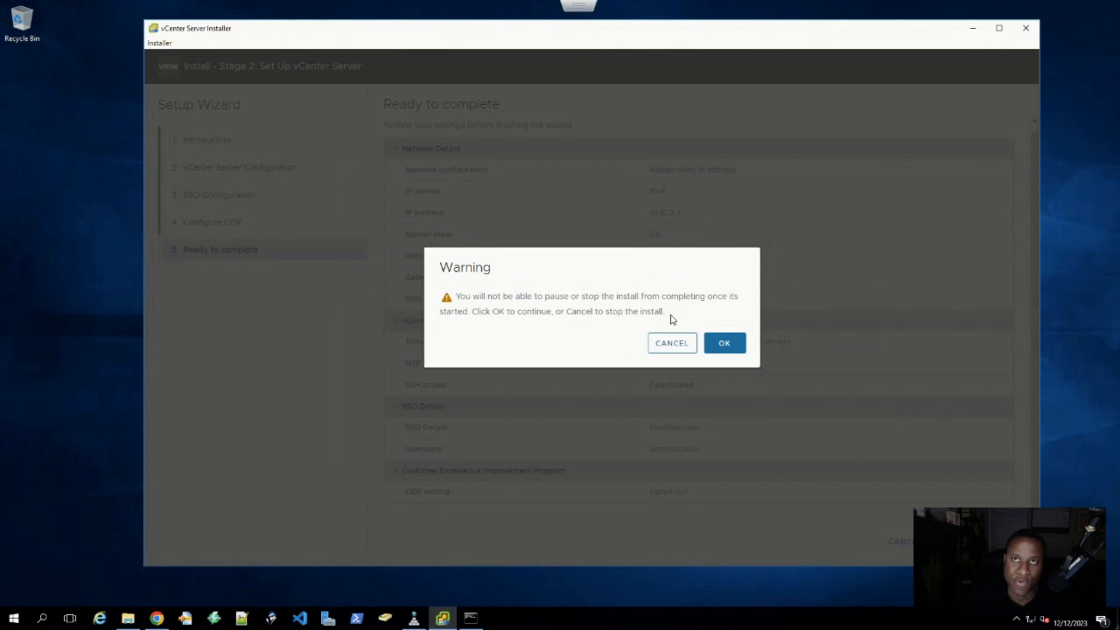
click(724, 344)
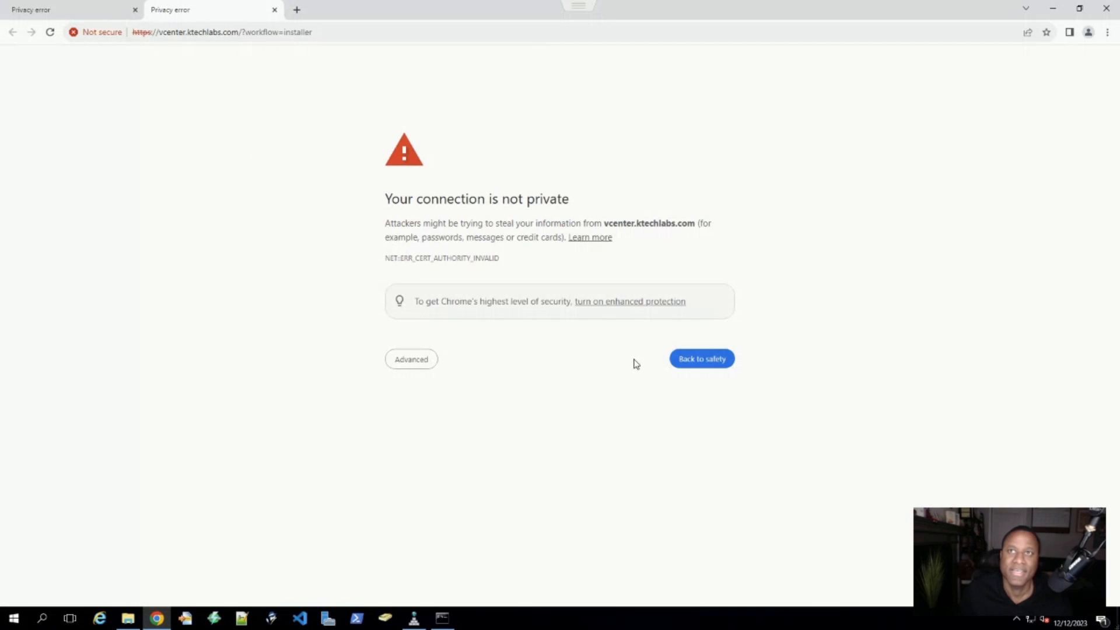
- Bypass the certificate warning for vcenter.ktechlabs.com and launch the vSphere Client
click(416, 360)
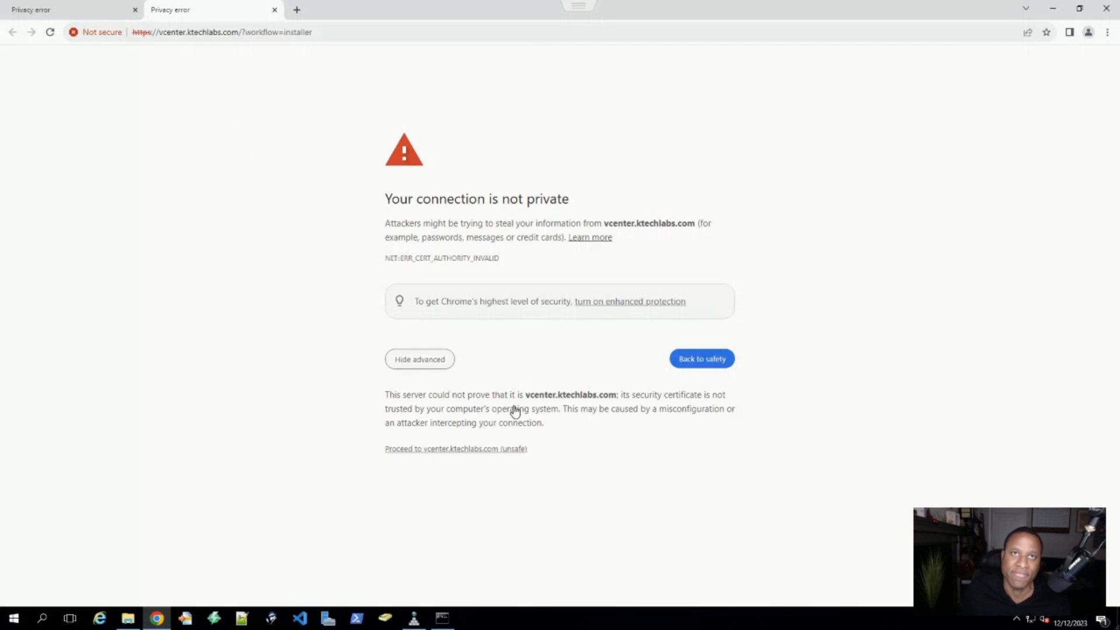
click(461, 449)
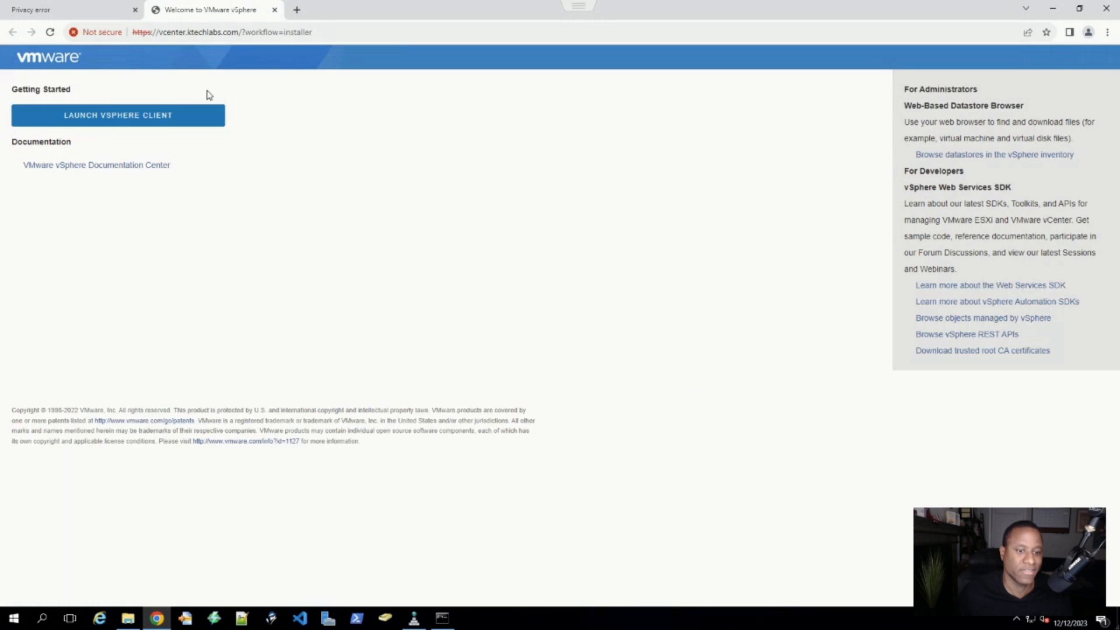
click(109, 122)
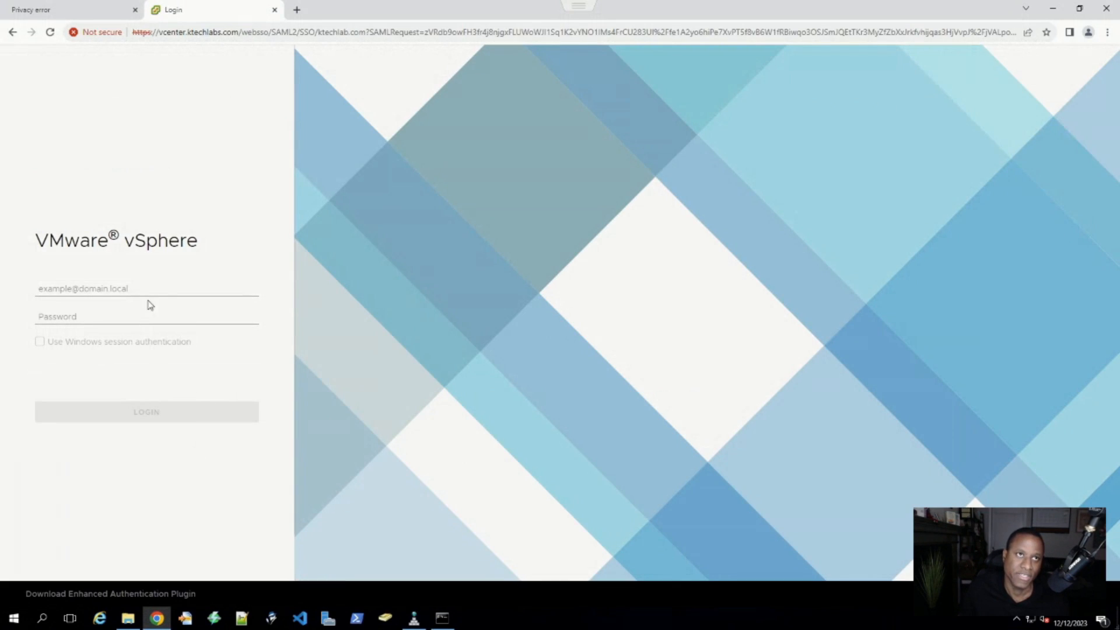
- Enter the SSO administrator username on the login page and start typing the password
click(115, 290)
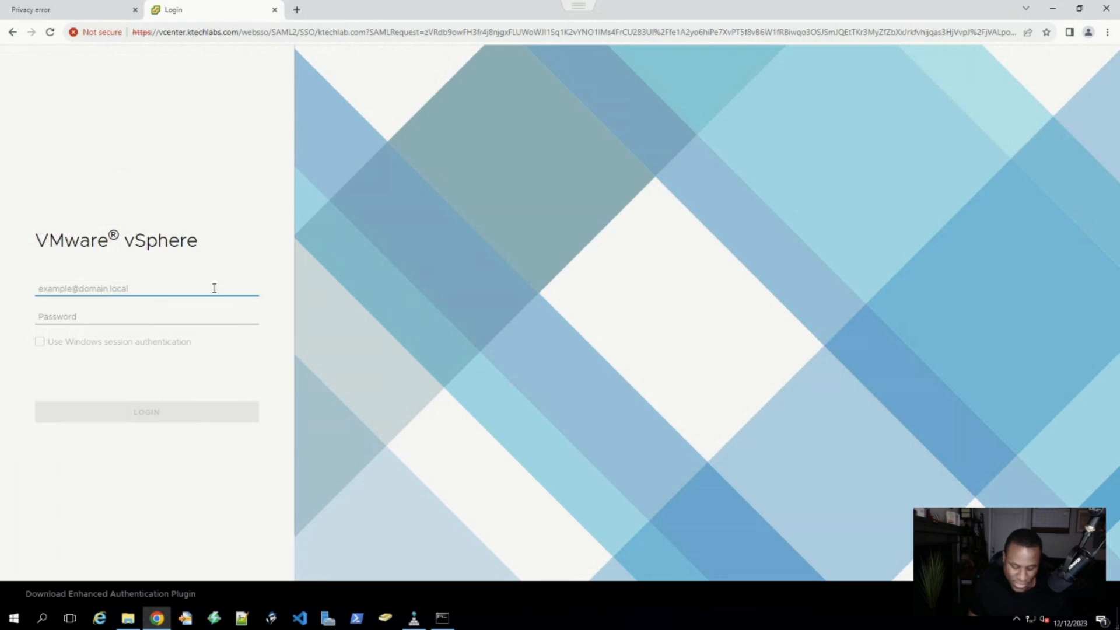
text(adm)
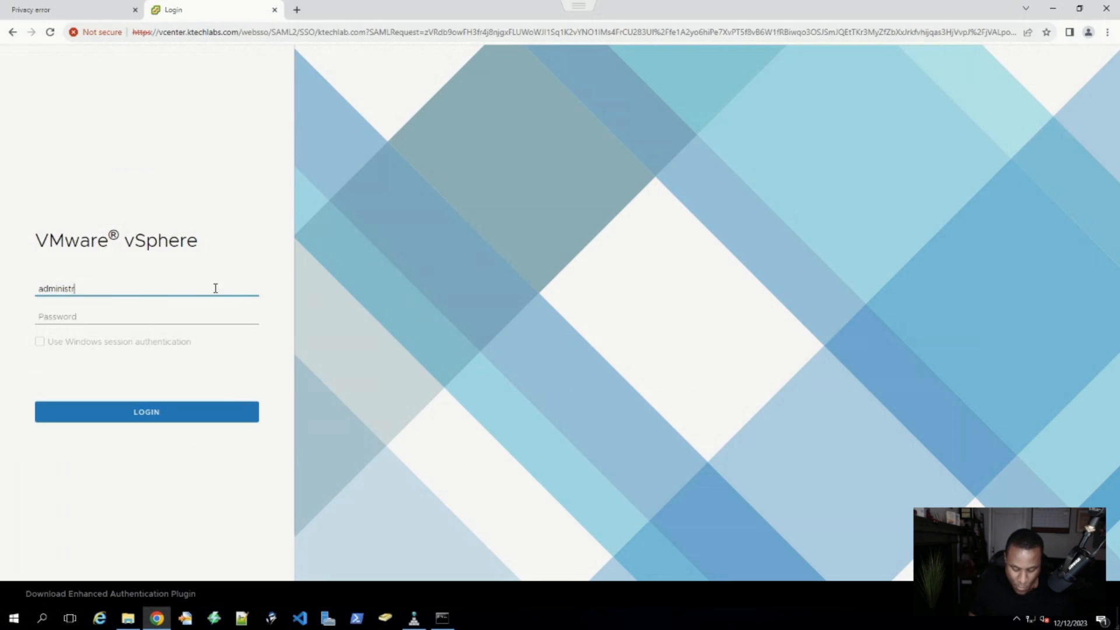
text(inist)
key(BackSpace)
key(BackSpace)
key(BackSpace)
key(BackSpace)
key(BackSpace)
key(BackSpace)
key(BackSpace)
key(BackSpace)
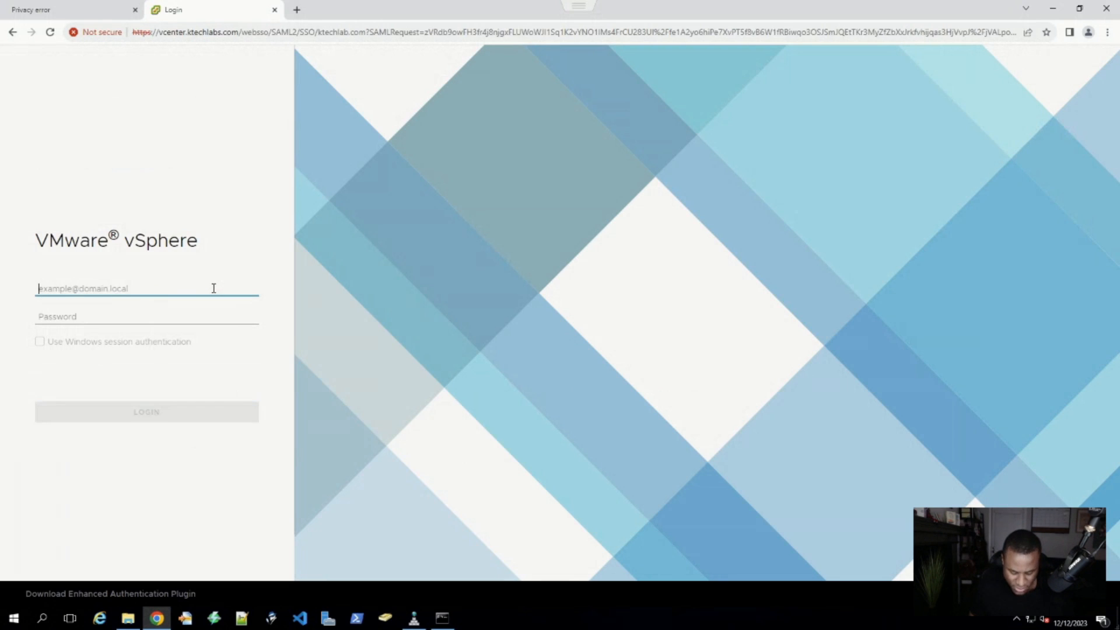
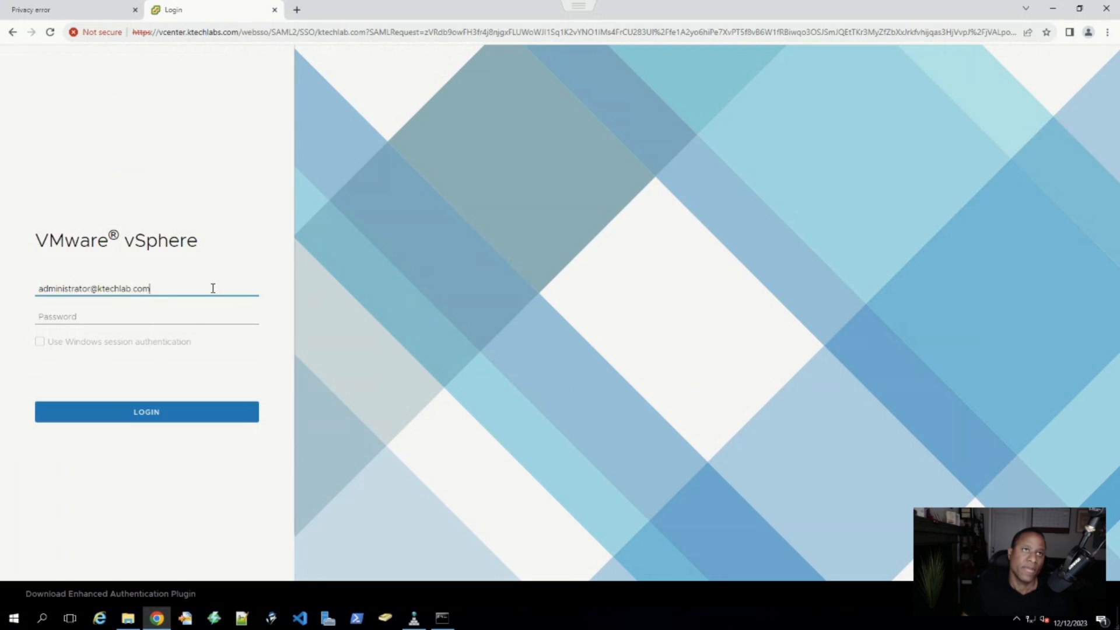
click(136, 317)
text(••)
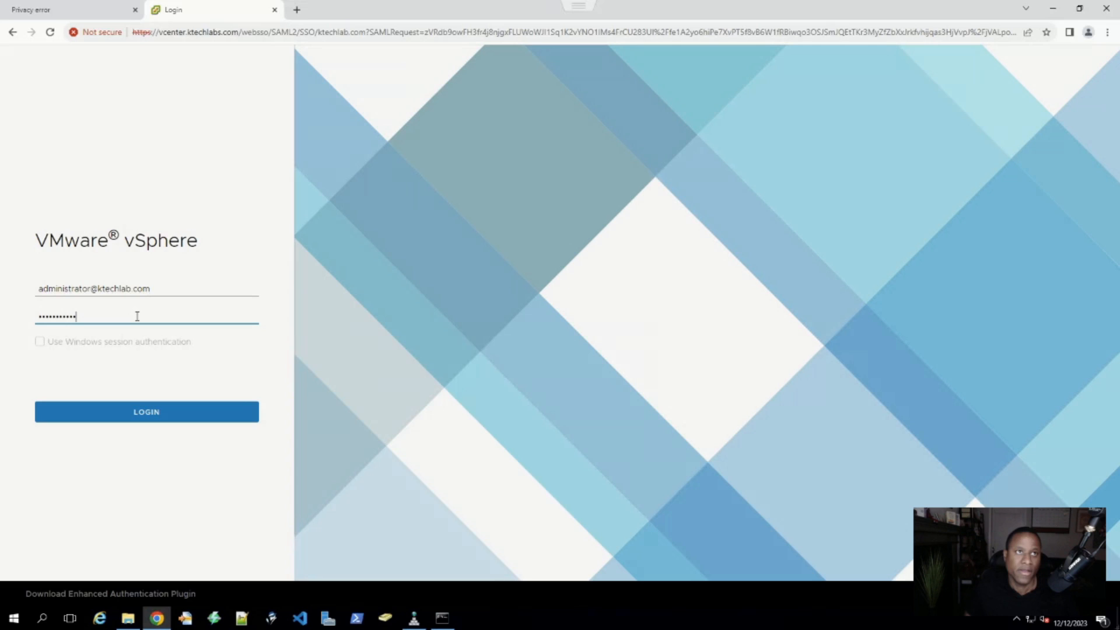
- Select parts of the entered username to check its administrator name and domain
drag(175, 288, 93, 288)
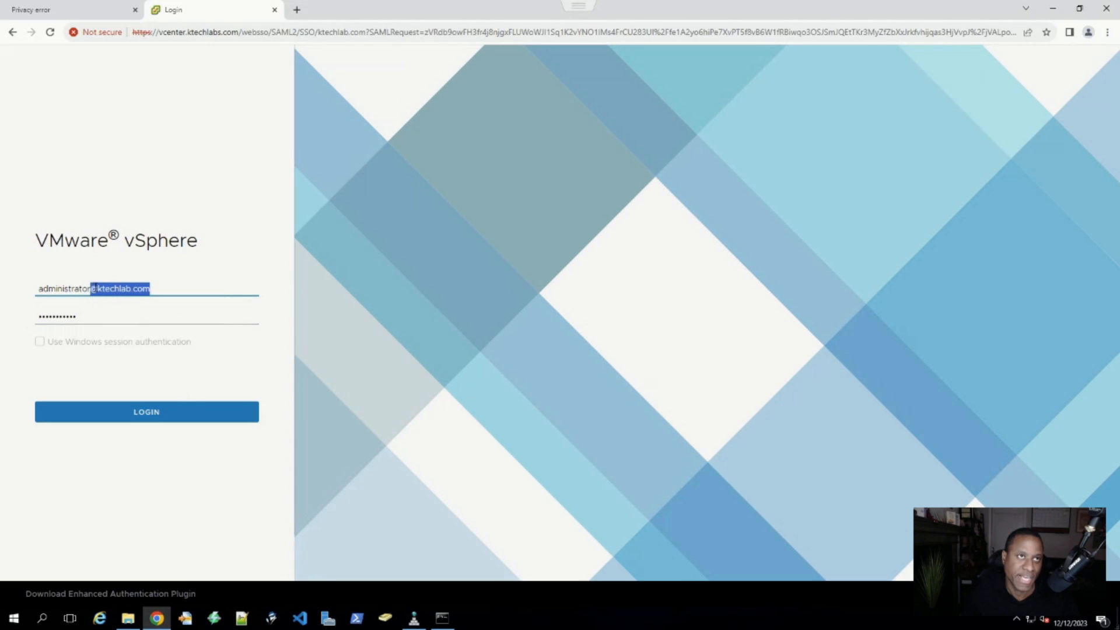
click(91, 288)
double_click(74, 288)
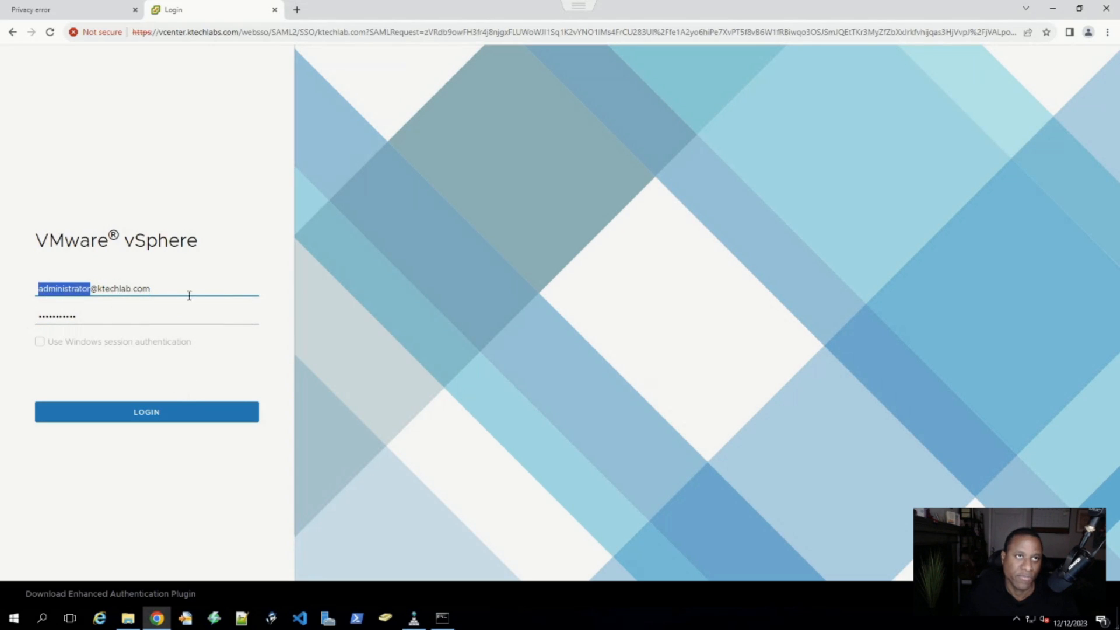
click(187, 290)
drag(187, 290, 89, 288)
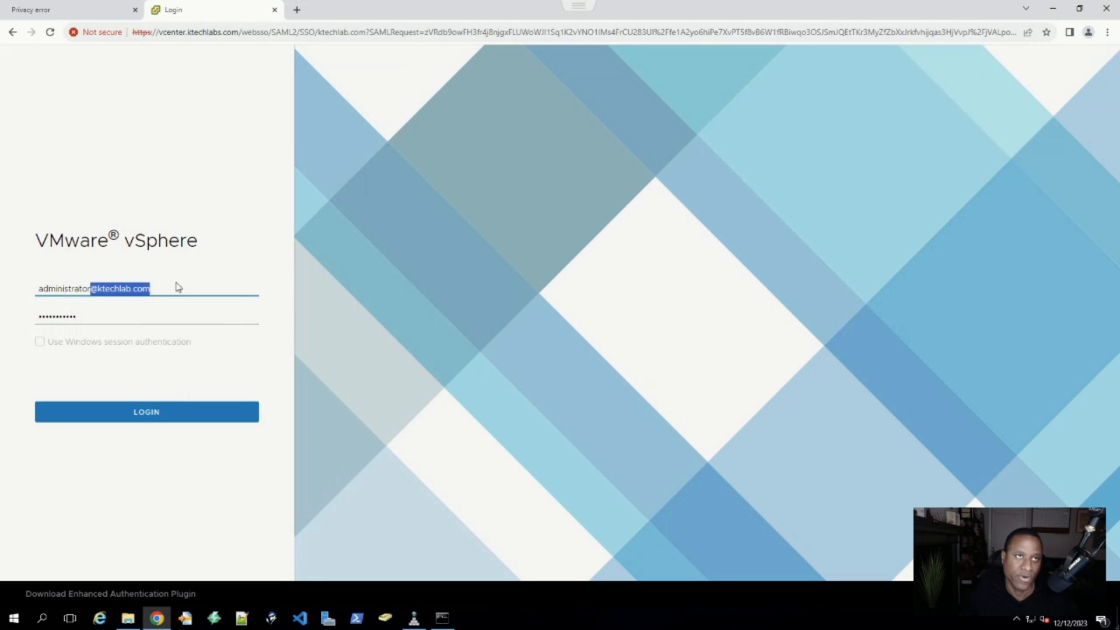
click(82, 288)
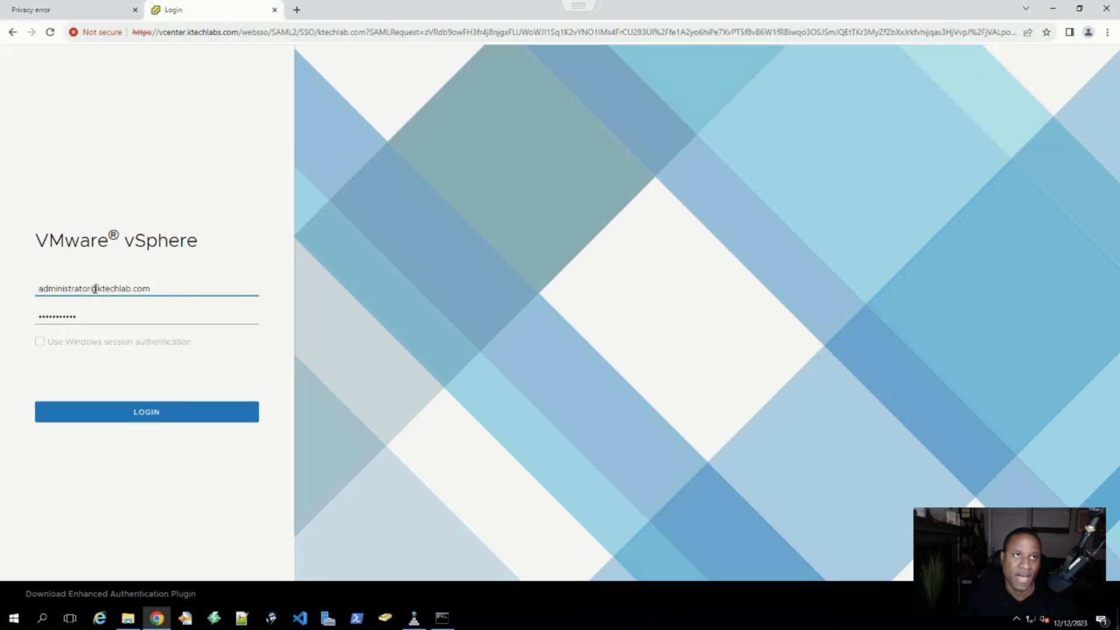
drag(92, 288, 222, 290)
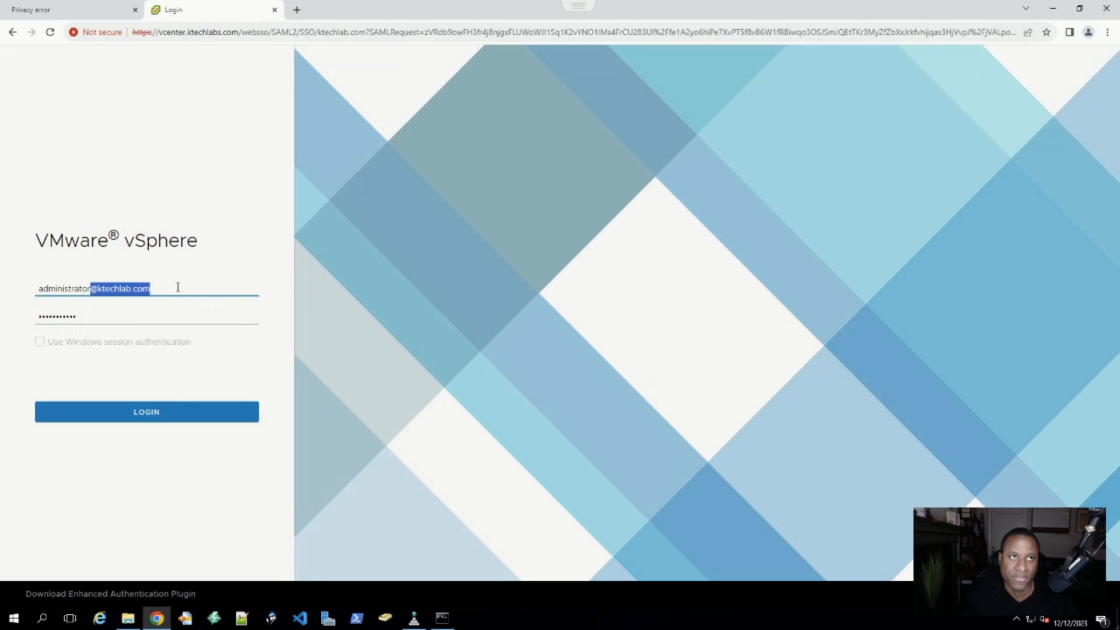
drag(178, 287, 96, 290)
drag(201, 286, 50, 290)
- Sign in, then browse the VMs and Templates, Networking, and Hosts and Clusters views of the empty inventory
click(156, 413)
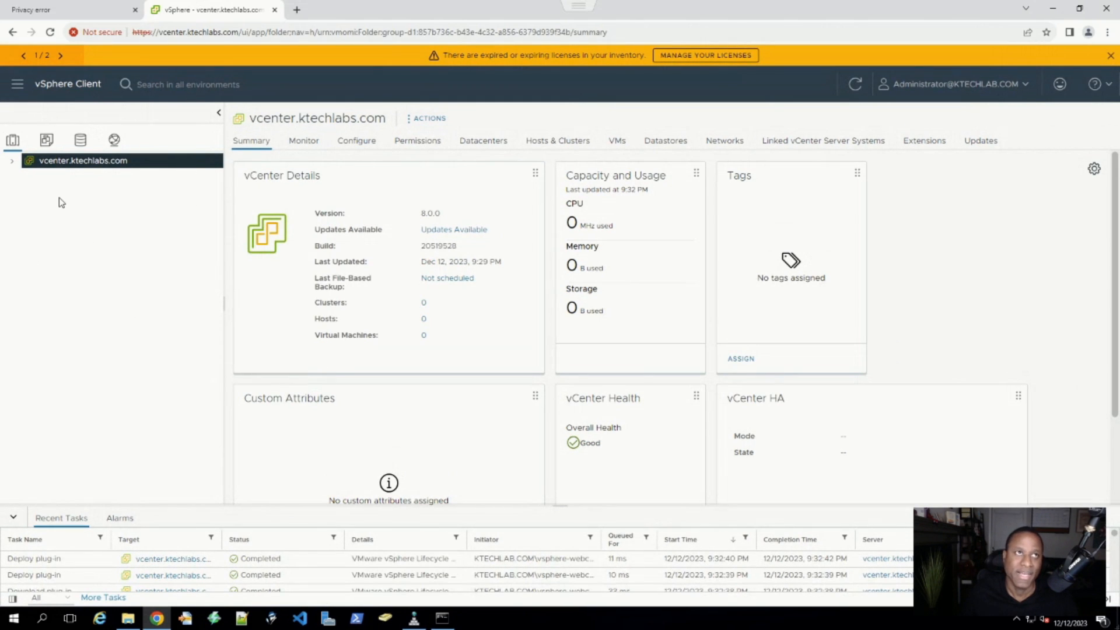
click(49, 144)
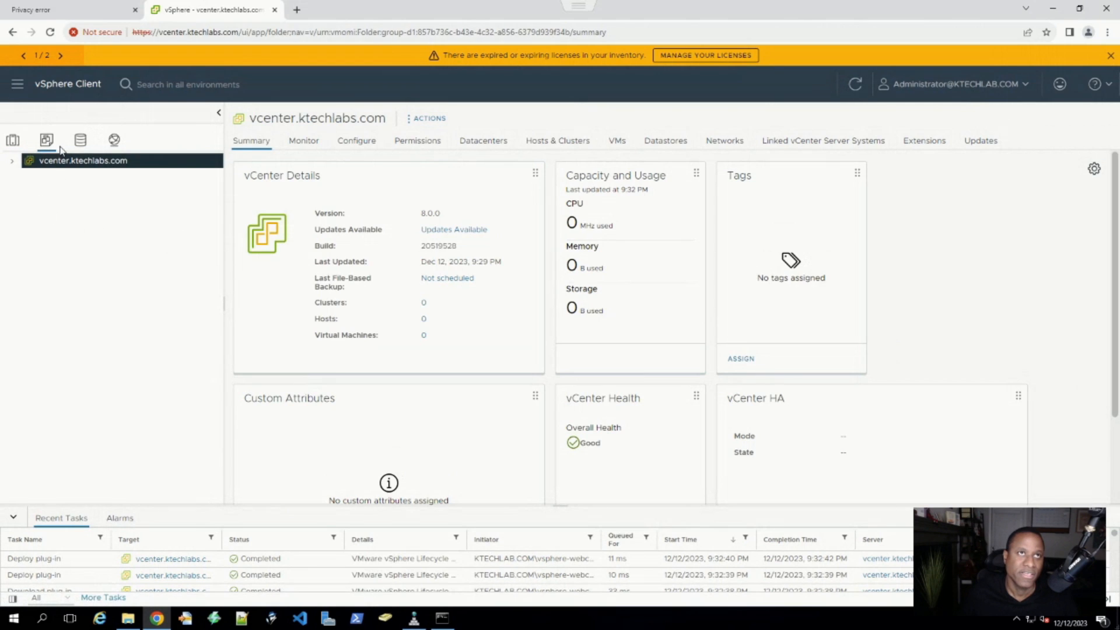
click(115, 140)
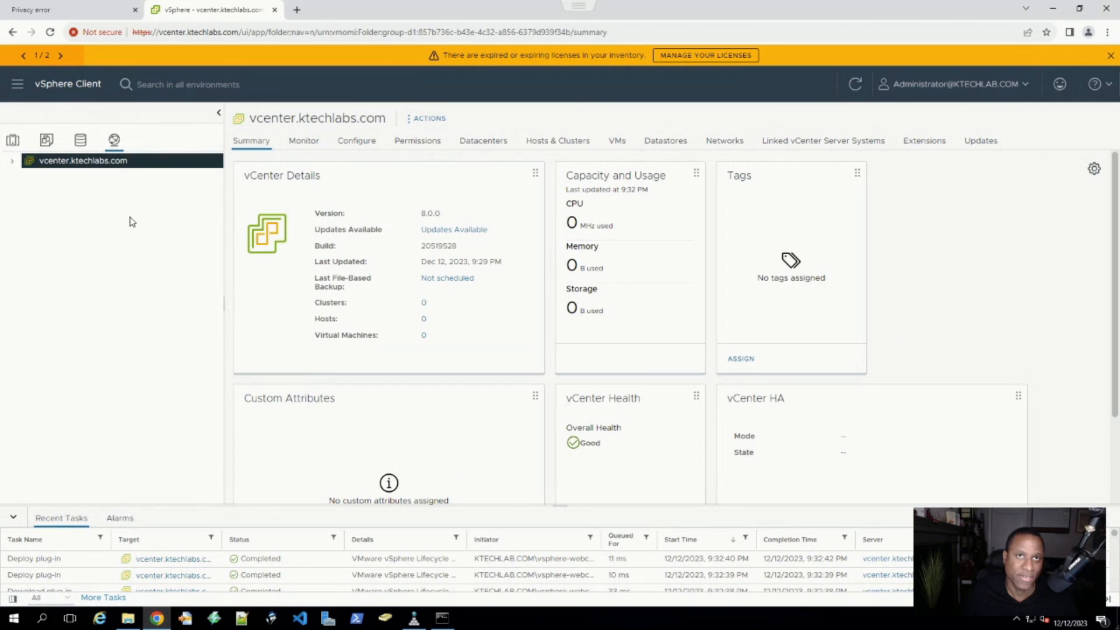
click(13, 141)
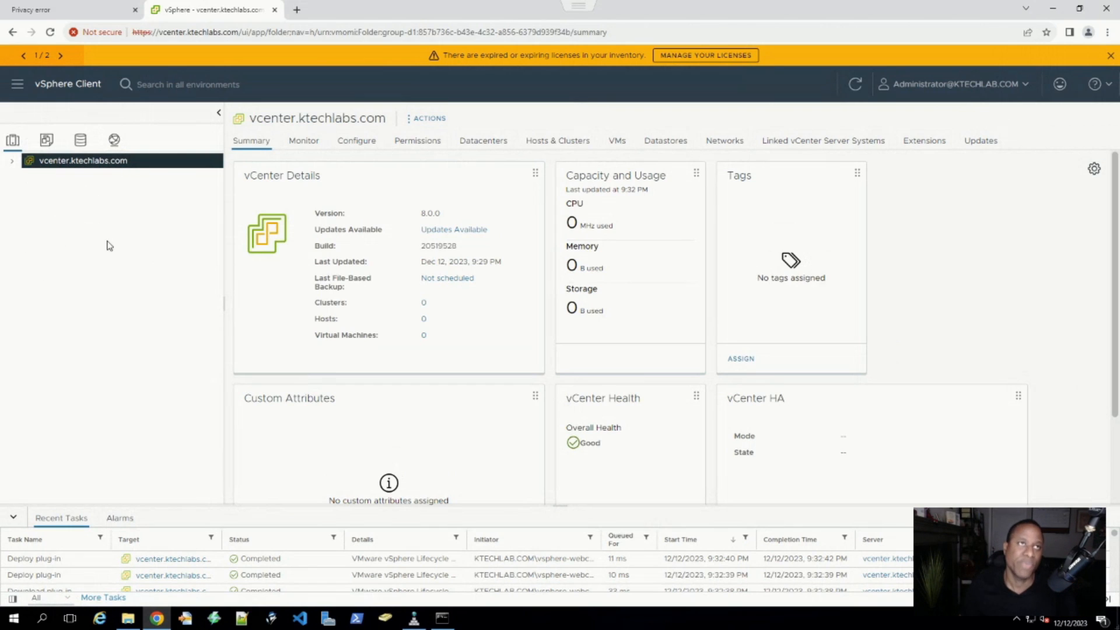
click(12, 162)
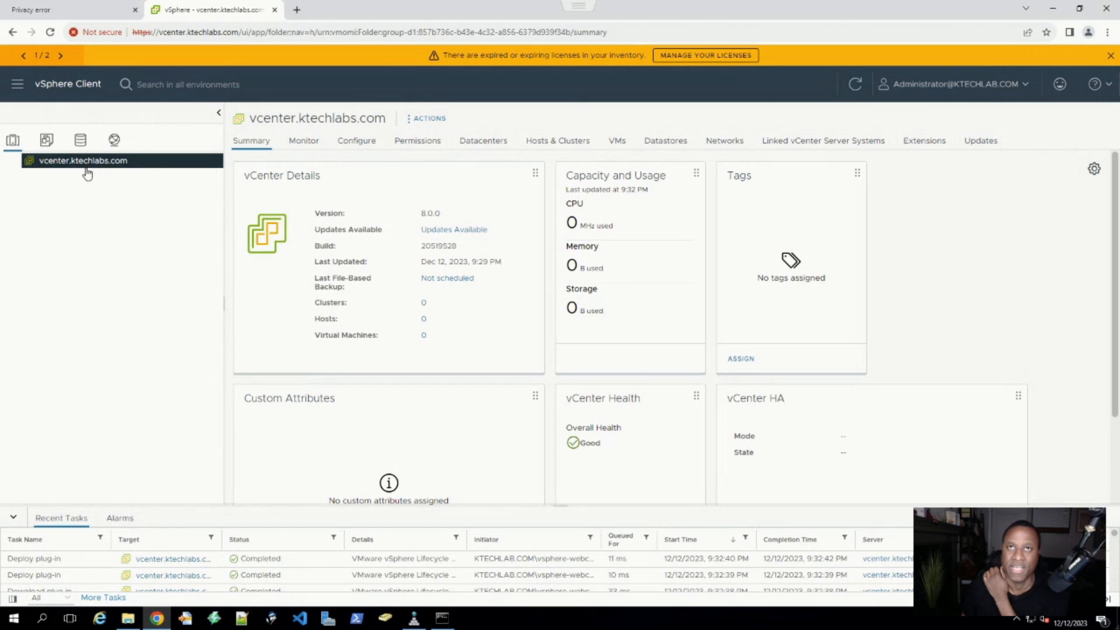
- Step through the vCenter's Monitor to Extensions tabs, ending on Updates showing version 8.0.0.10000
click(304, 141)
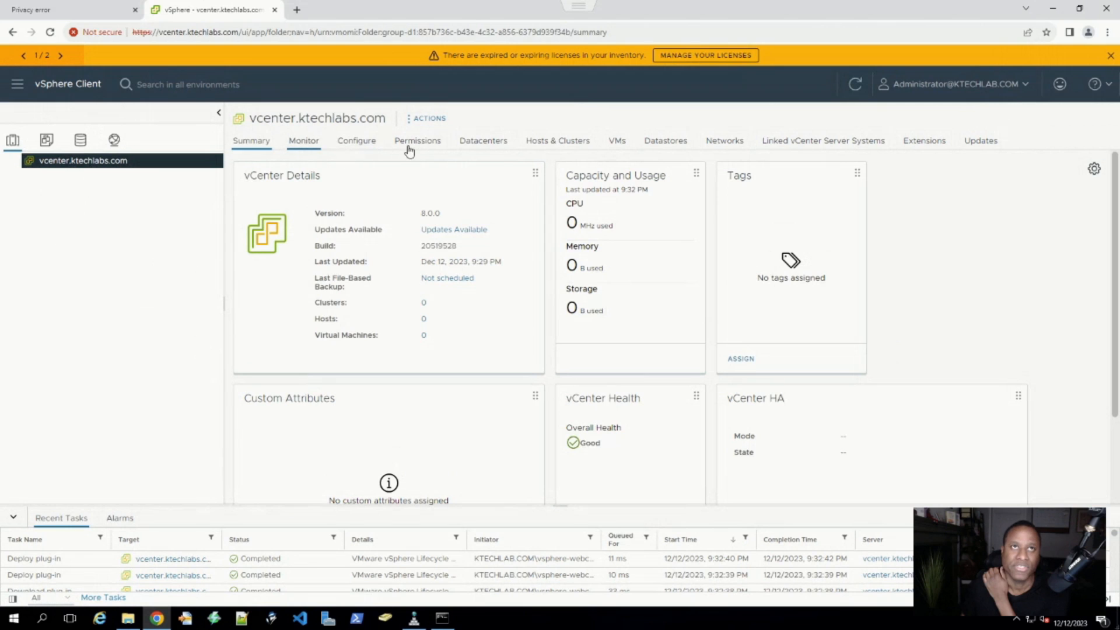
click(356, 142)
click(418, 142)
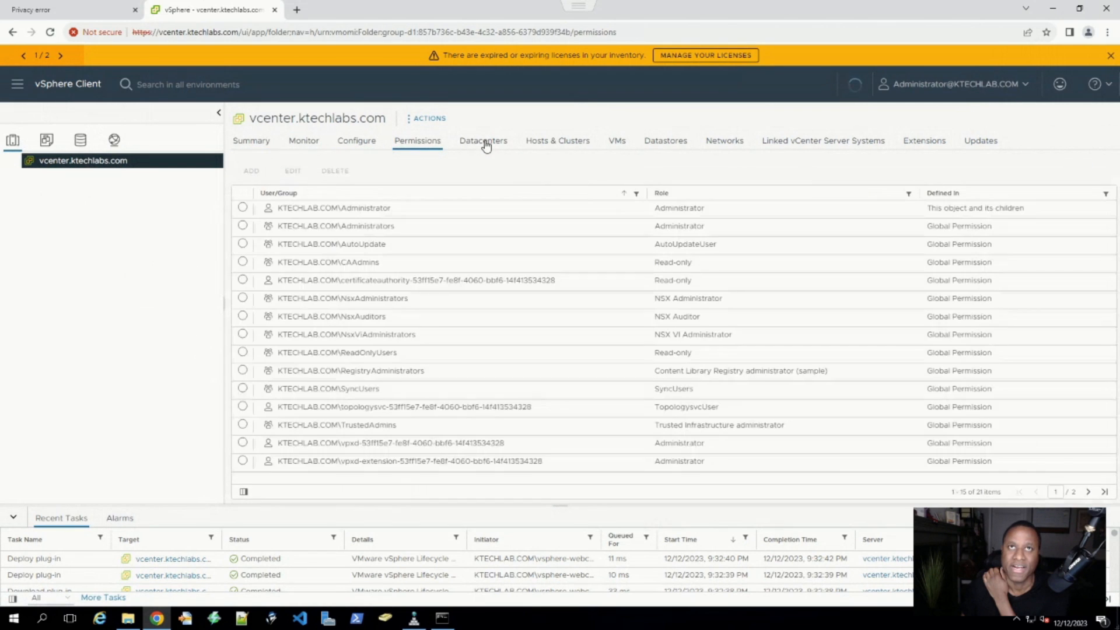
click(483, 141)
click(558, 142)
click(619, 142)
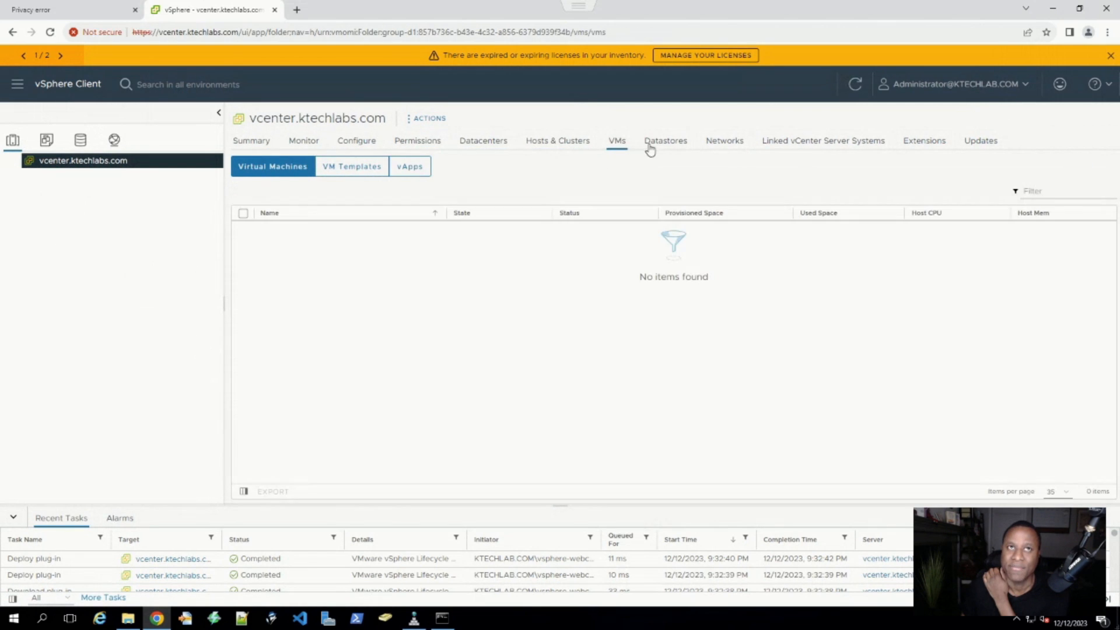
click(666, 142)
click(813, 144)
click(923, 143)
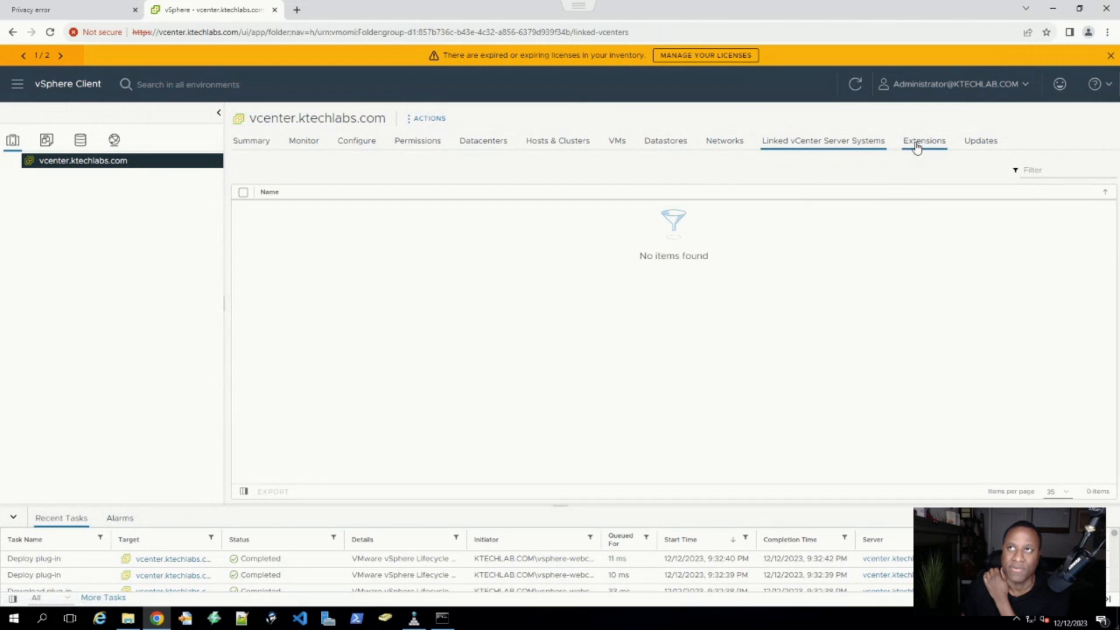
click(978, 146)
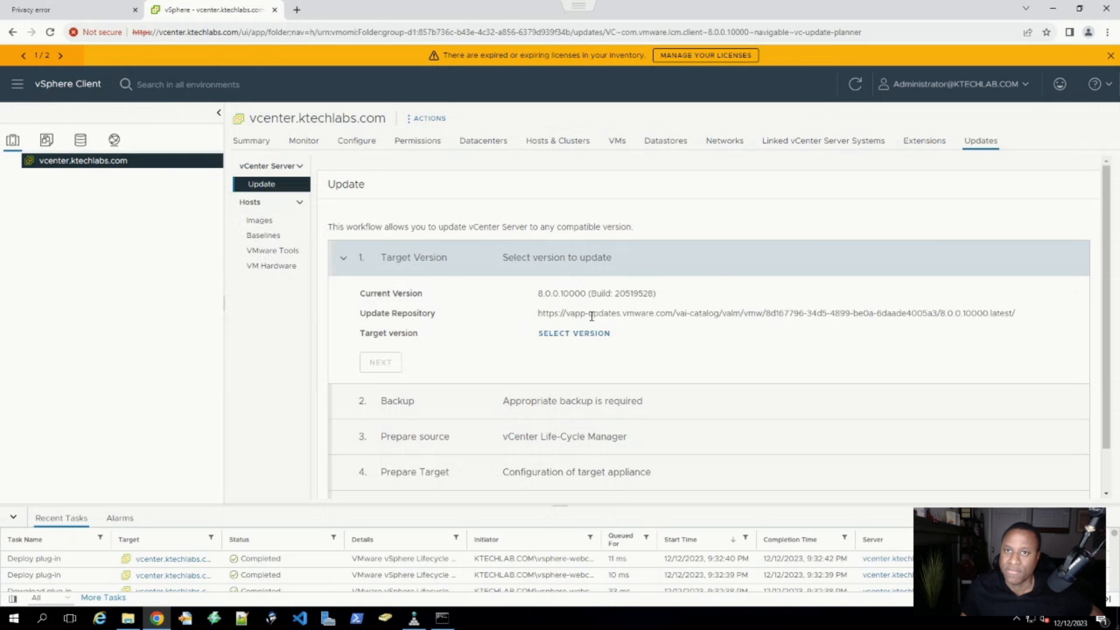
scroll(453, 318, down, 1)
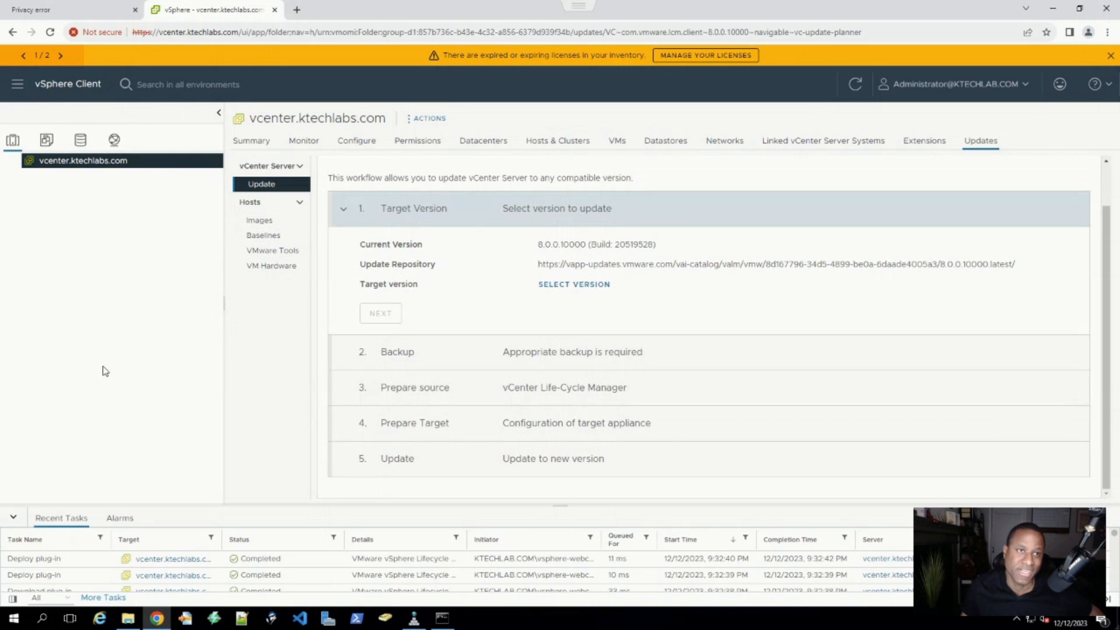
- Browse the Hosts and Clusters, VMs and Templates, Storage and Networking views and the vCenter's action menus
right_click(40, 169)
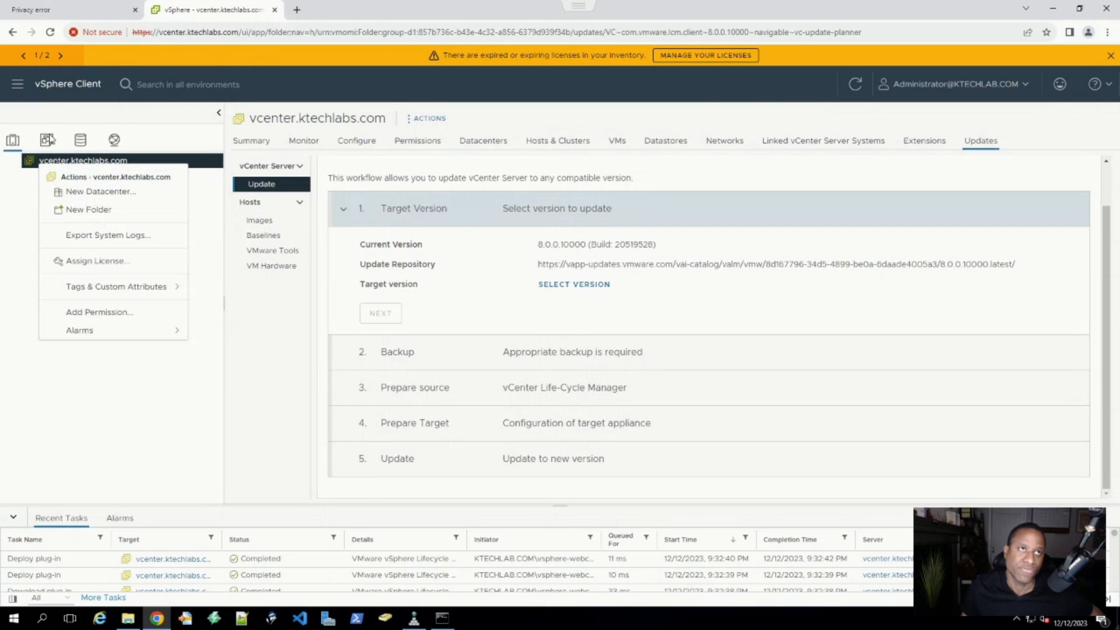
click(46, 140)
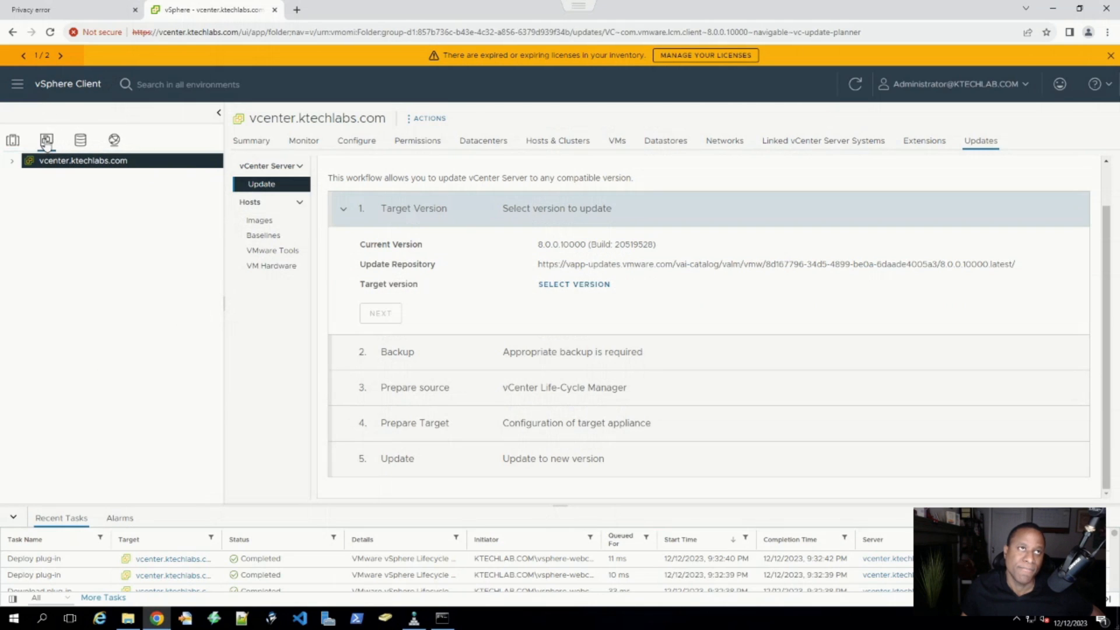
click(12, 161)
click(81, 140)
click(114, 140)
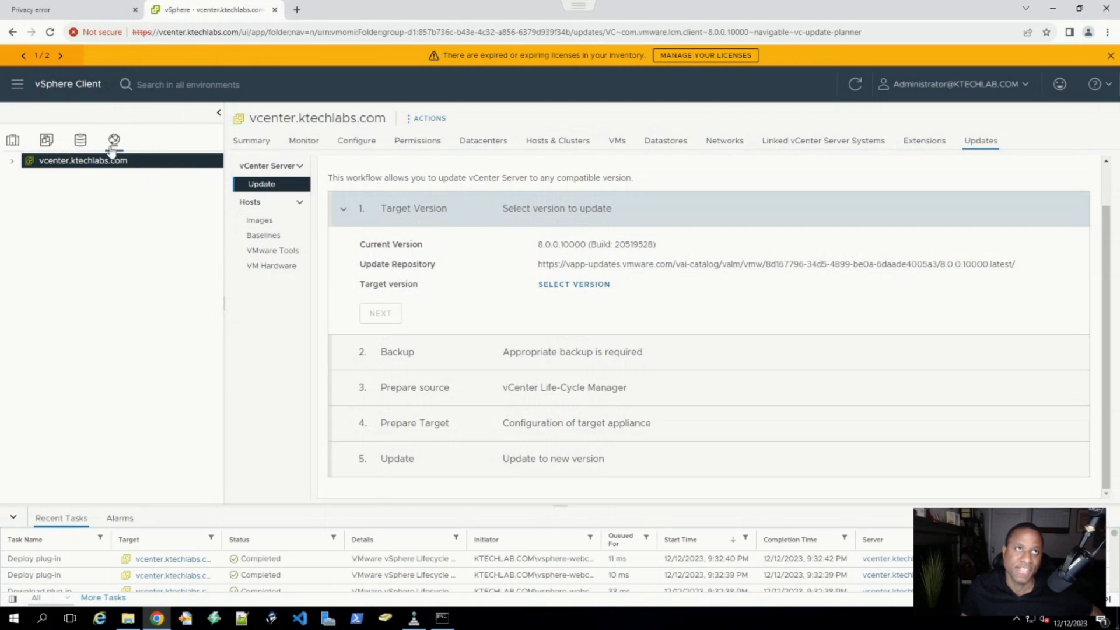
click(12, 140)
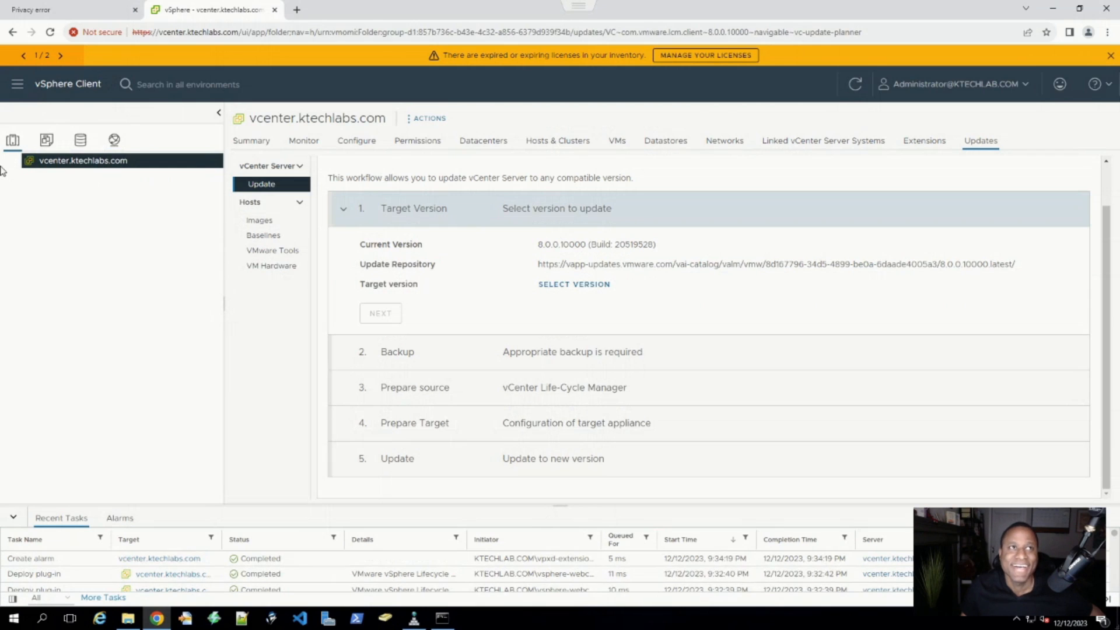
right_click(66, 164)
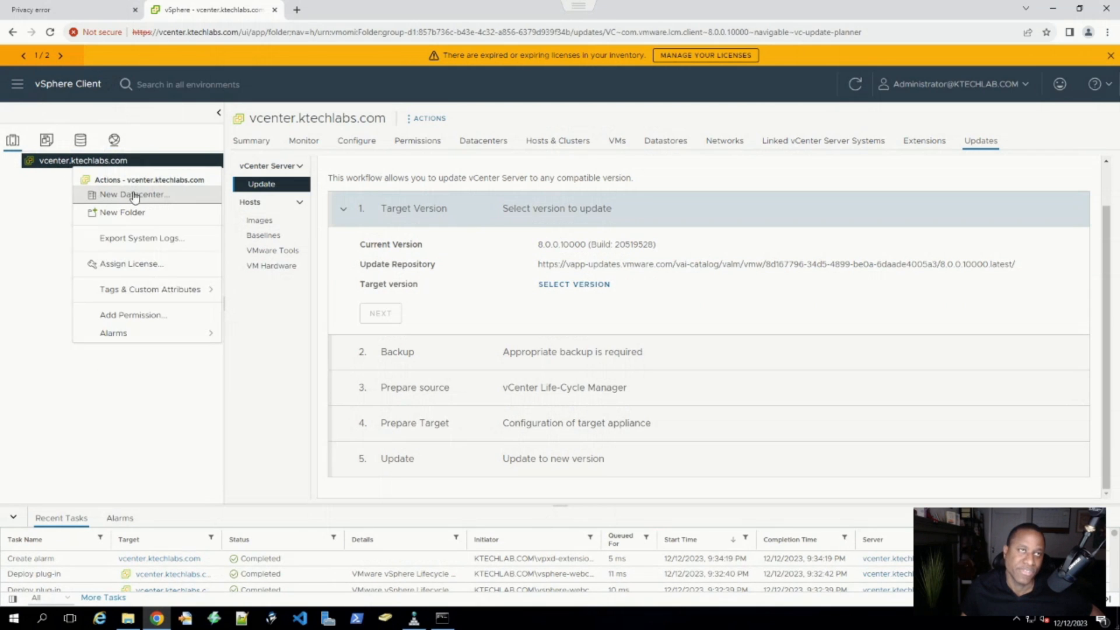
click(47, 141)
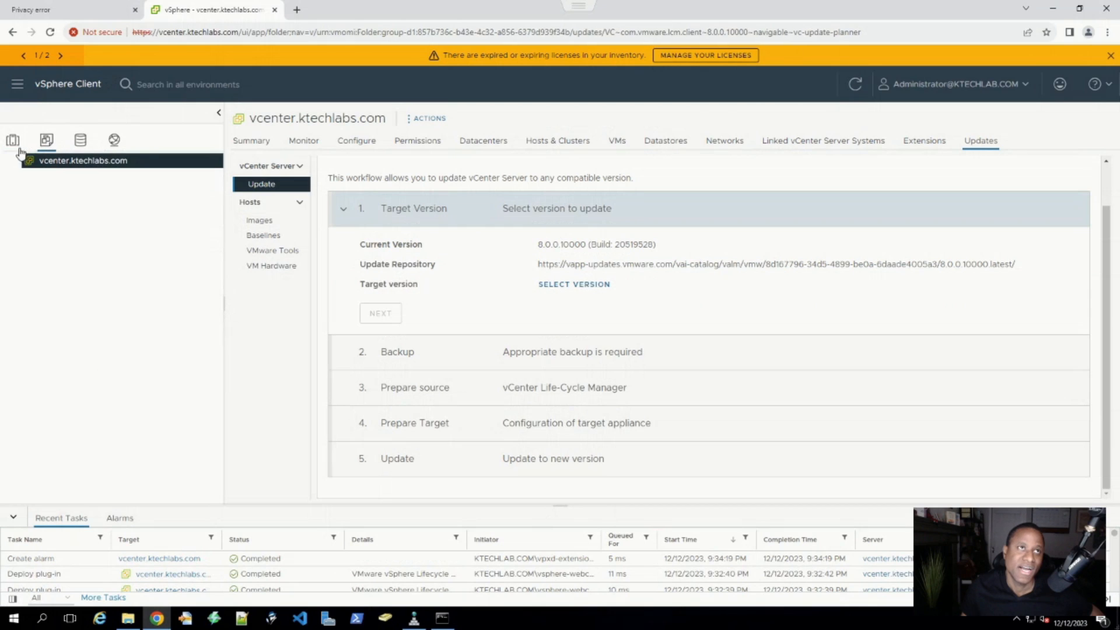
right_click(60, 163)
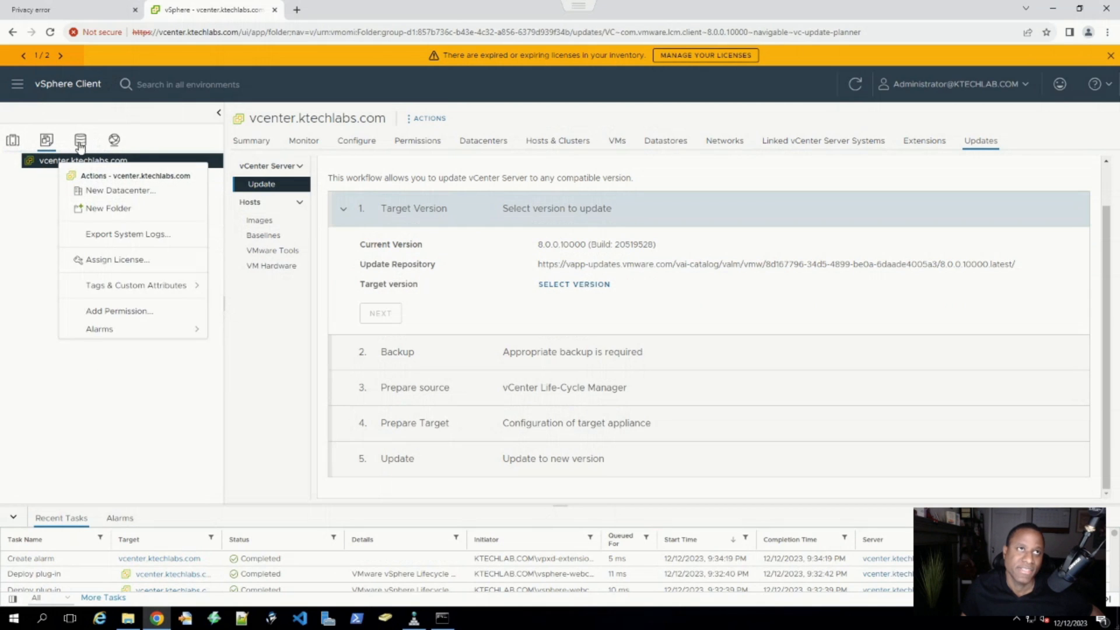
click(81, 141)
right_click(70, 164)
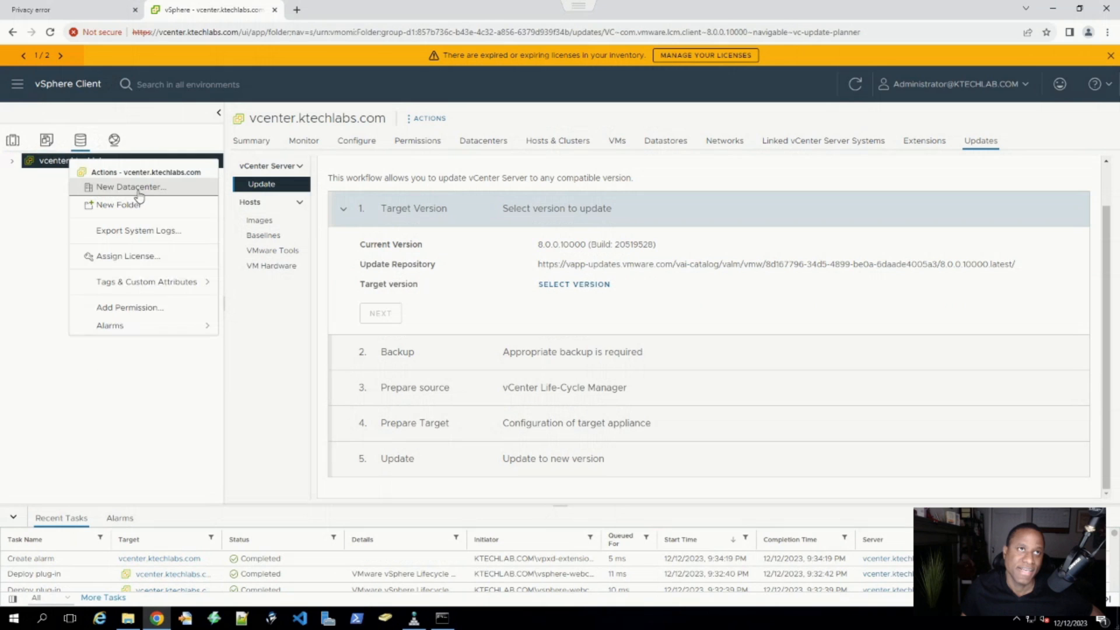
click(3, 144)
click(12, 141)
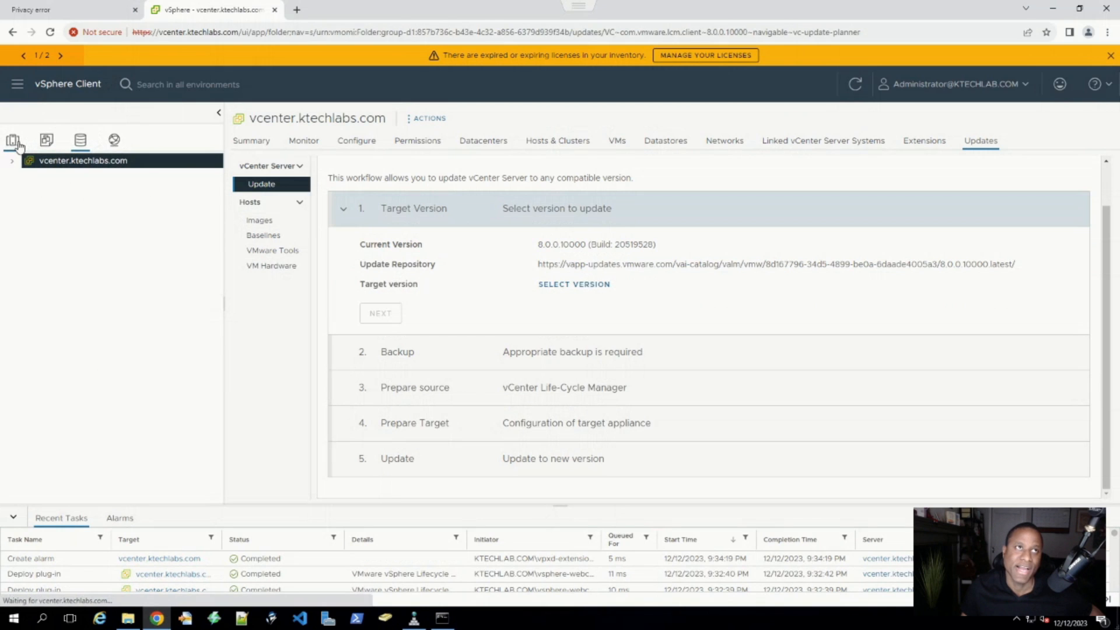
- Create a new datacenter named Ktechlabs under vcenter.ktechlabs.com
right_click(53, 161)
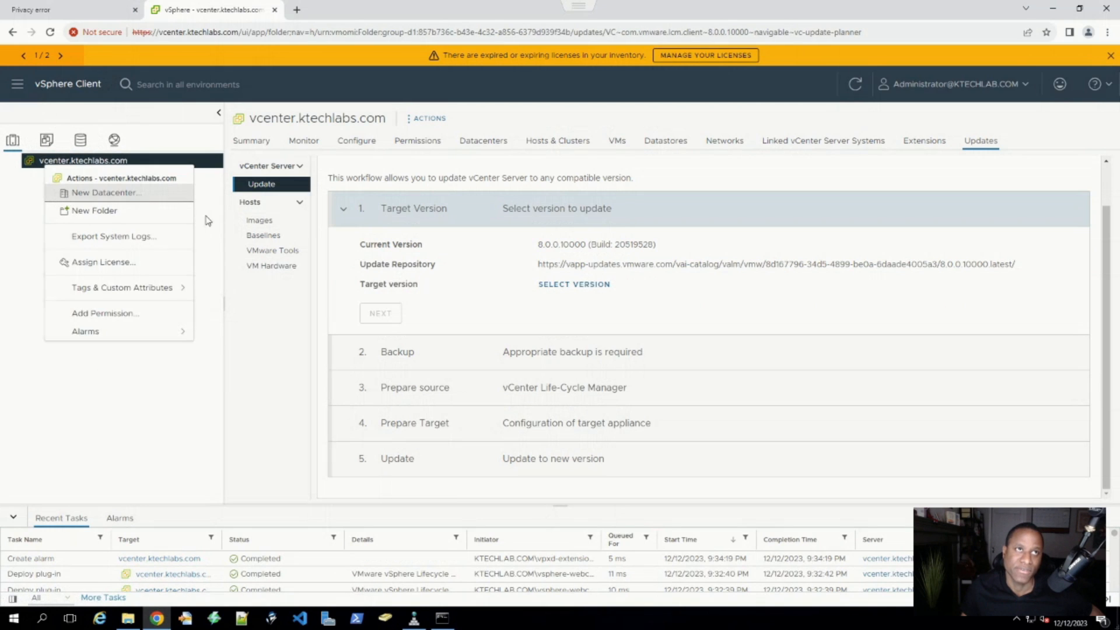
click(63, 194)
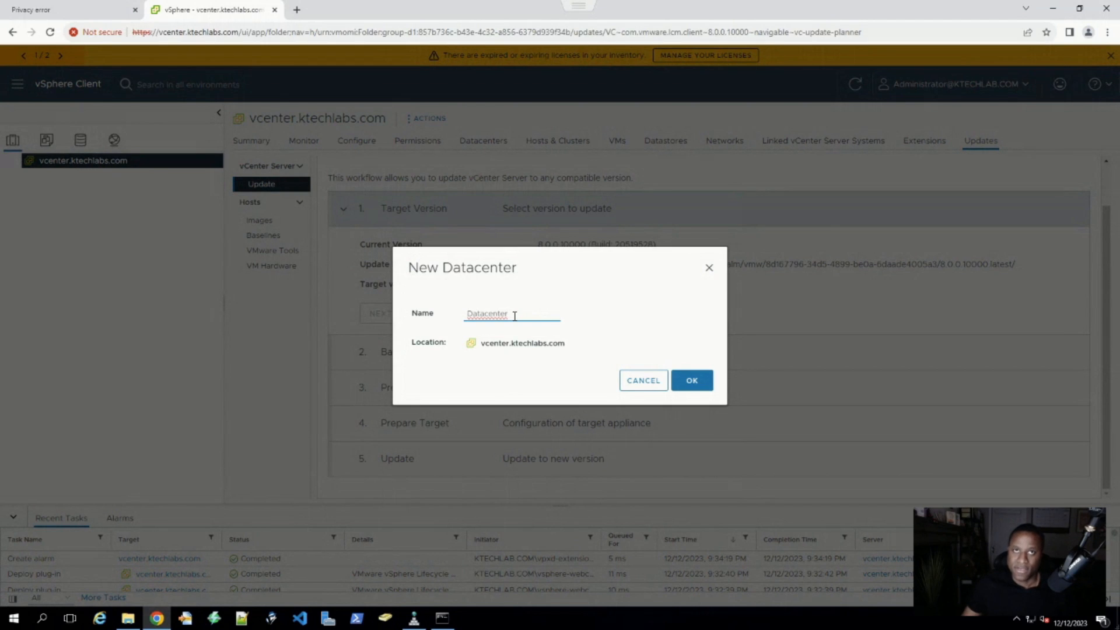
double_click(473, 310)
key(BackSpace)
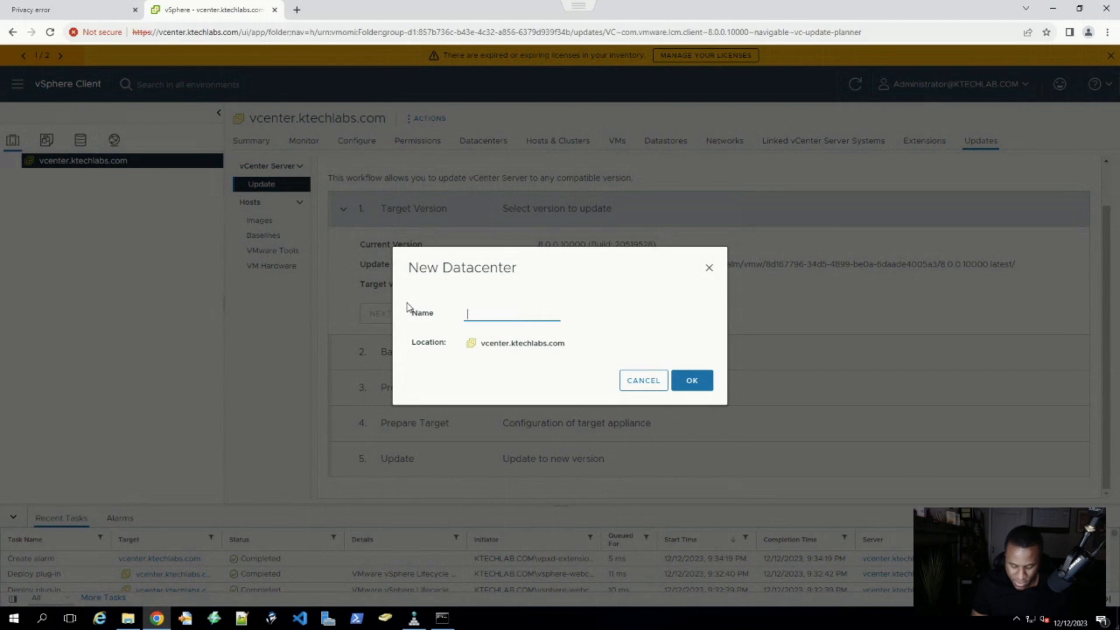
text(kte)
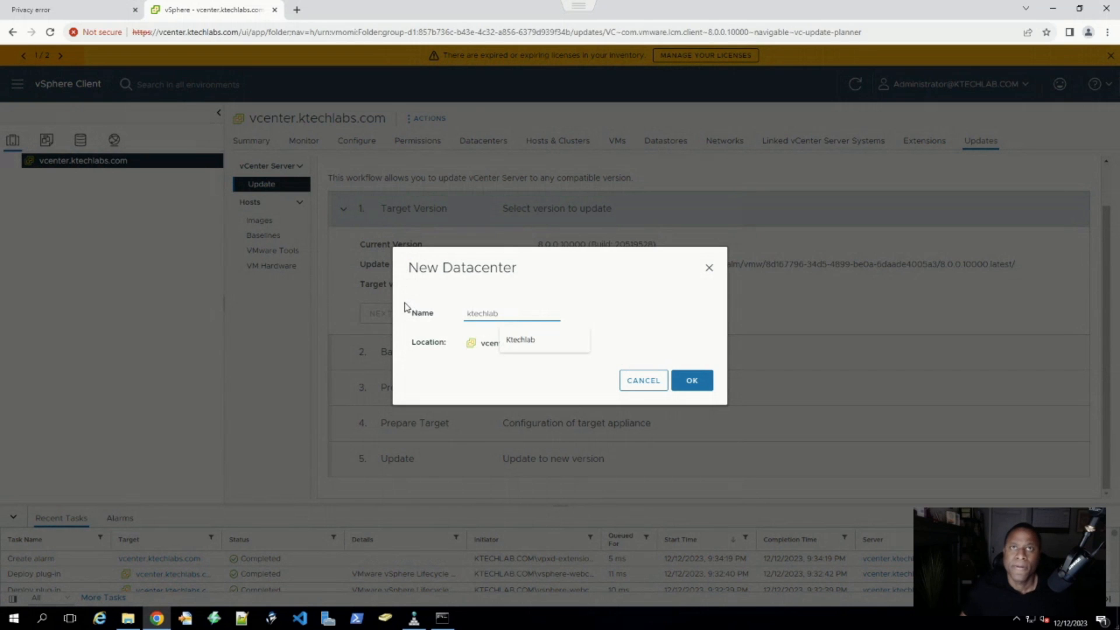
text(chlab)
click(523, 340)
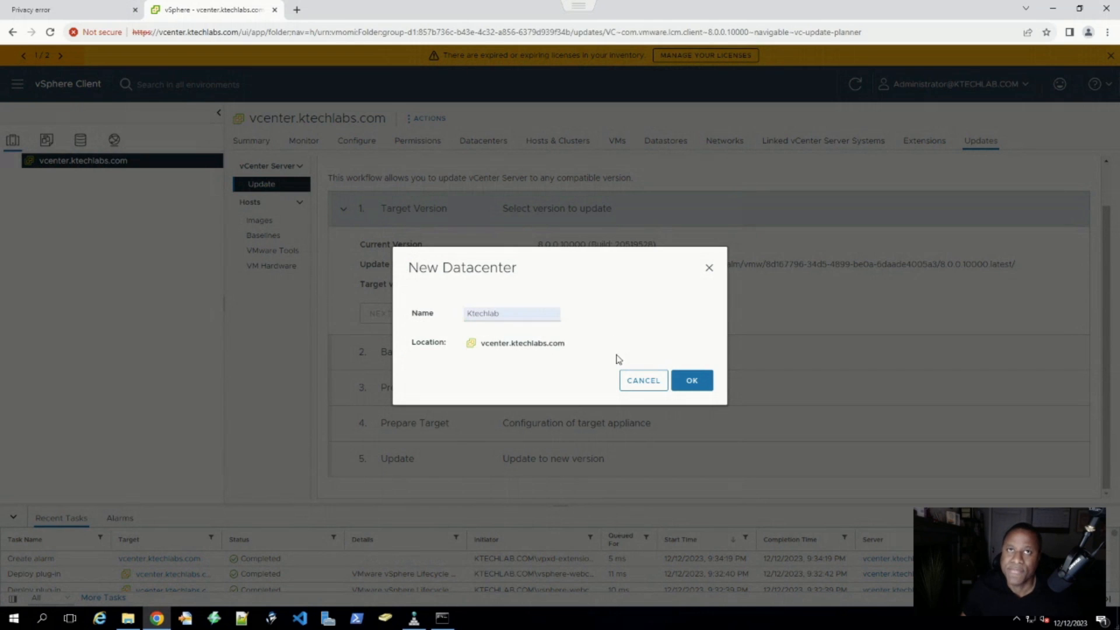
text(s)
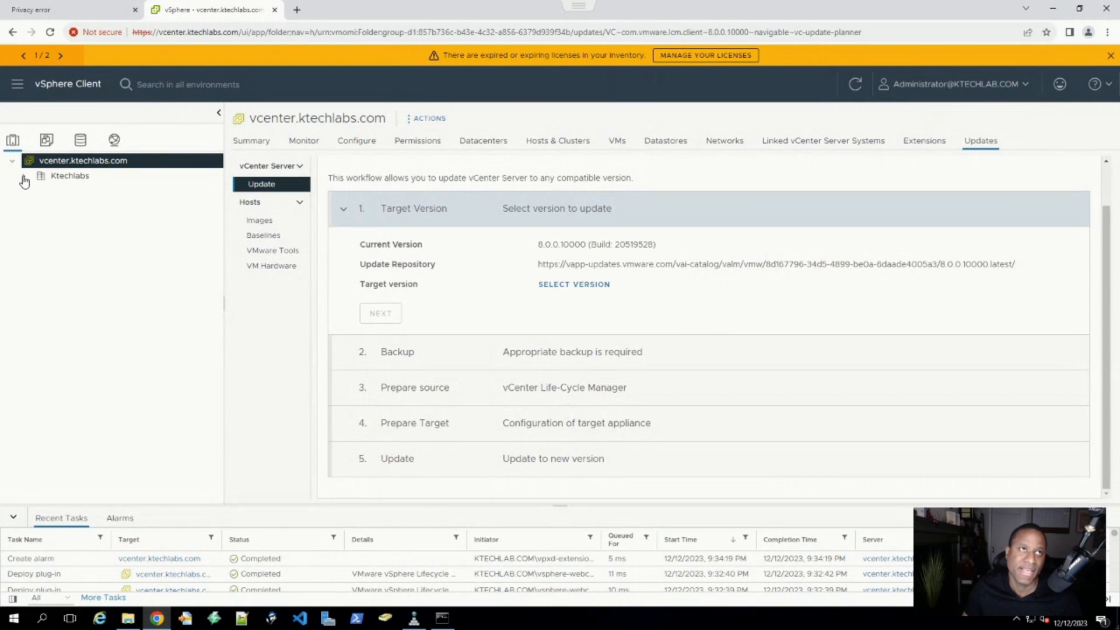
click(80, 177)
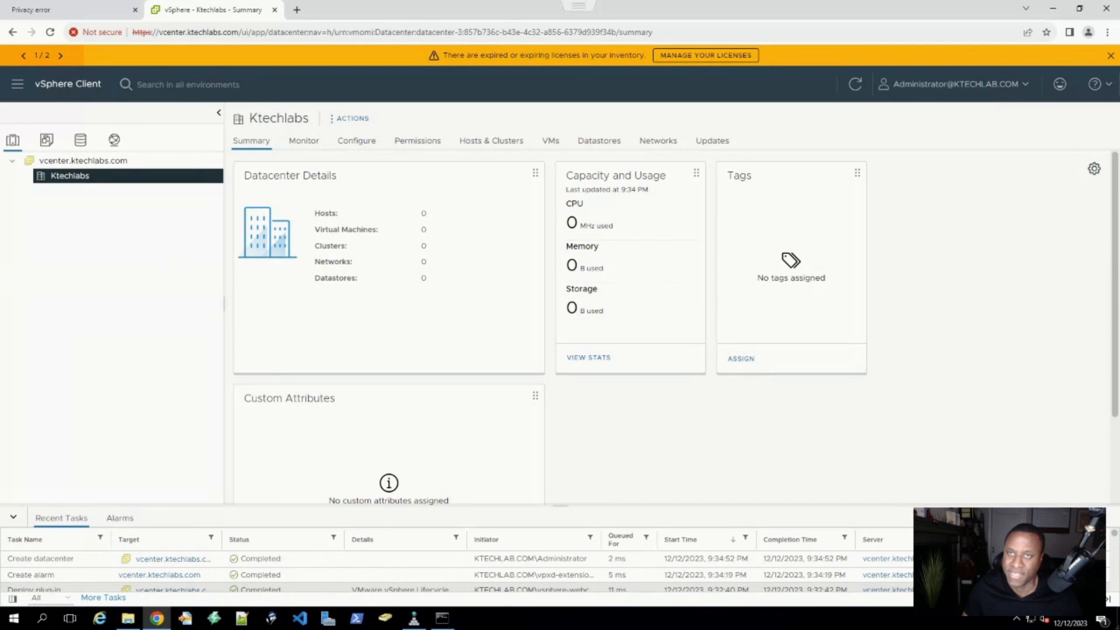
drag(522, 628, 384, 25)
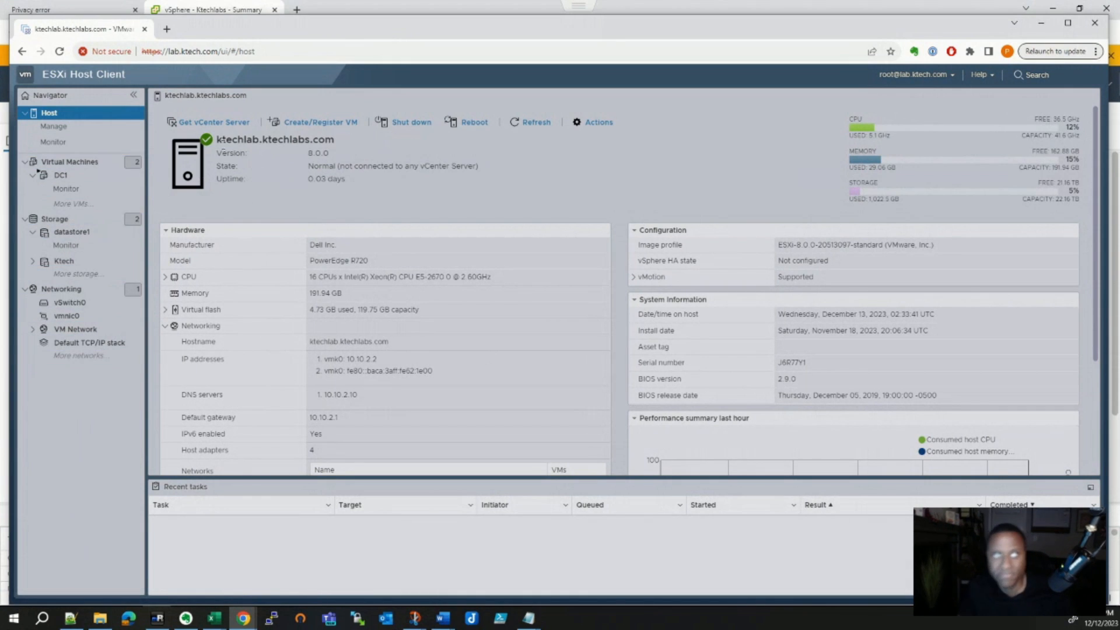
mouse_move(281, 34)
mouse_down()
mouse_move(505, 156)
mouse_move(533, 193)
mouse_move(271, 20)
mouse_move(431, 102)
mouse_move(297, 94)
mouse_move(278, 35)
mouse_up()
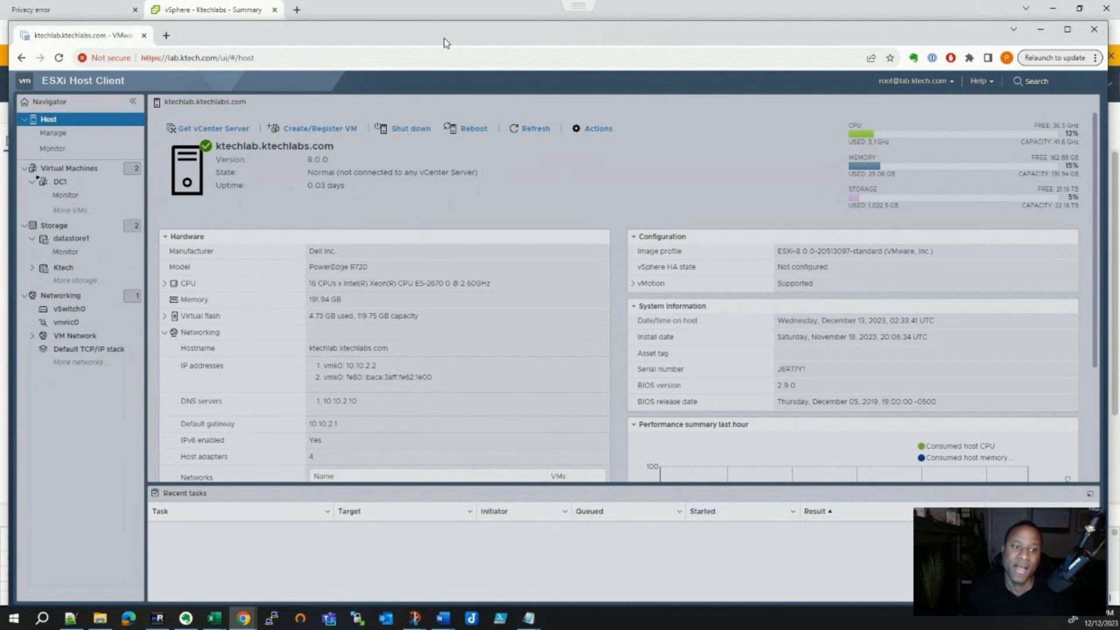
drag(443, 37, 474, 56)
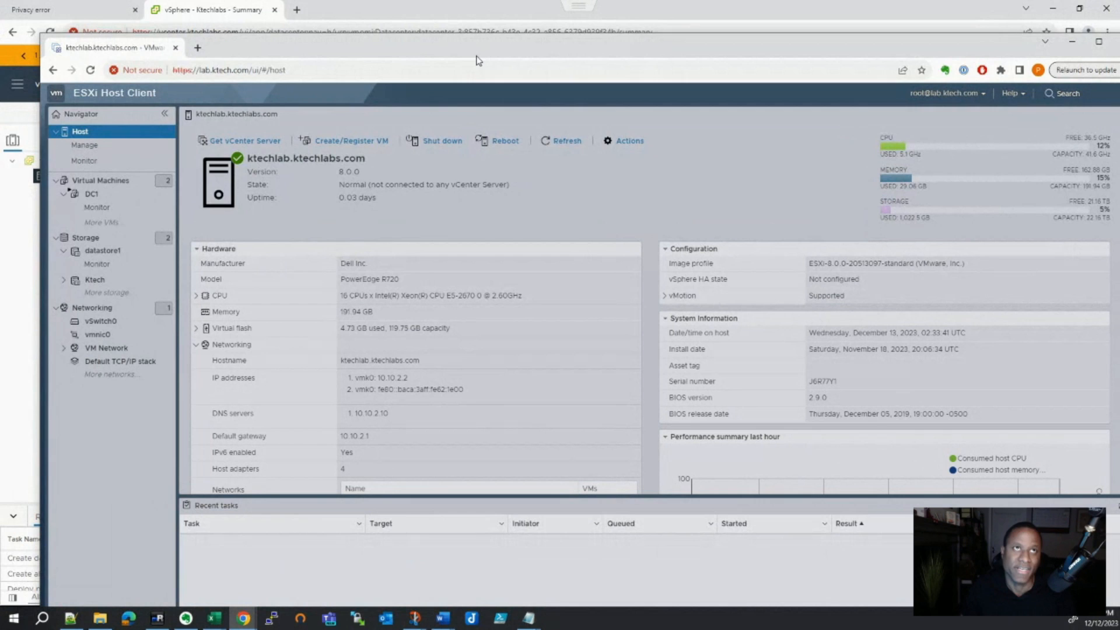
drag(470, 52, 470, 18)
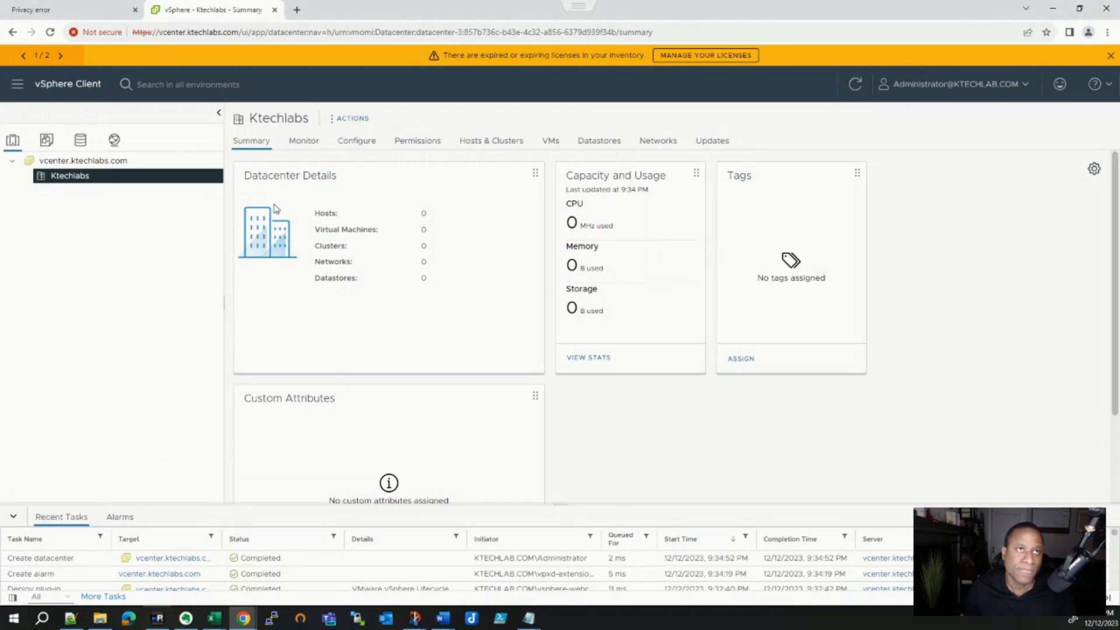
- Start Add Host on the Ktechlabs datacenter, enter host 10.10.2.2, and proceed to connection settings
right_click(70, 180)
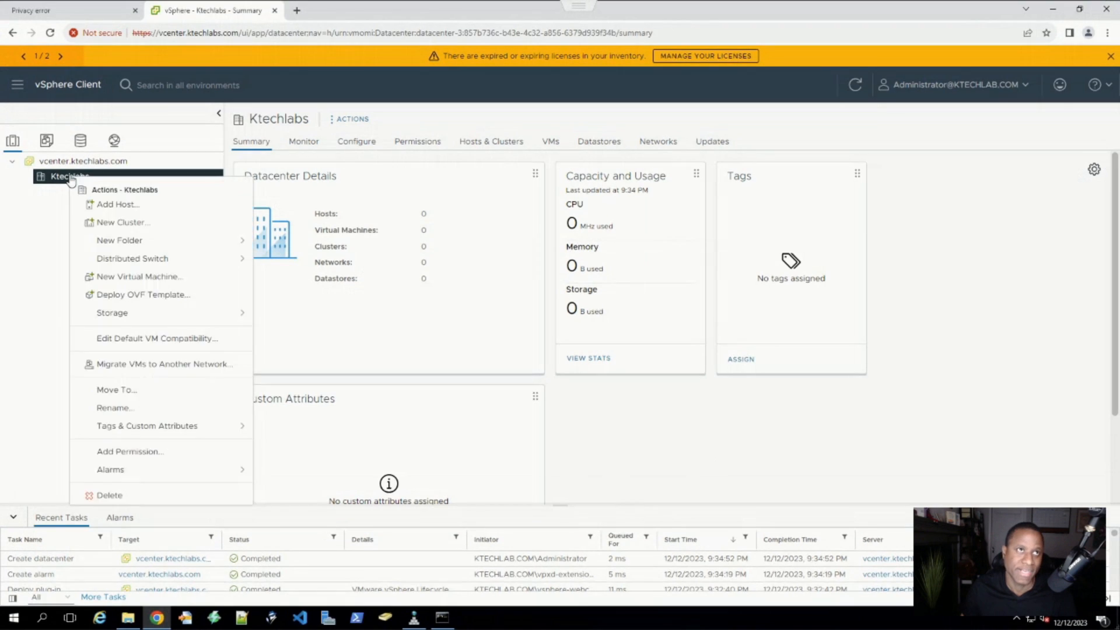
click(128, 205)
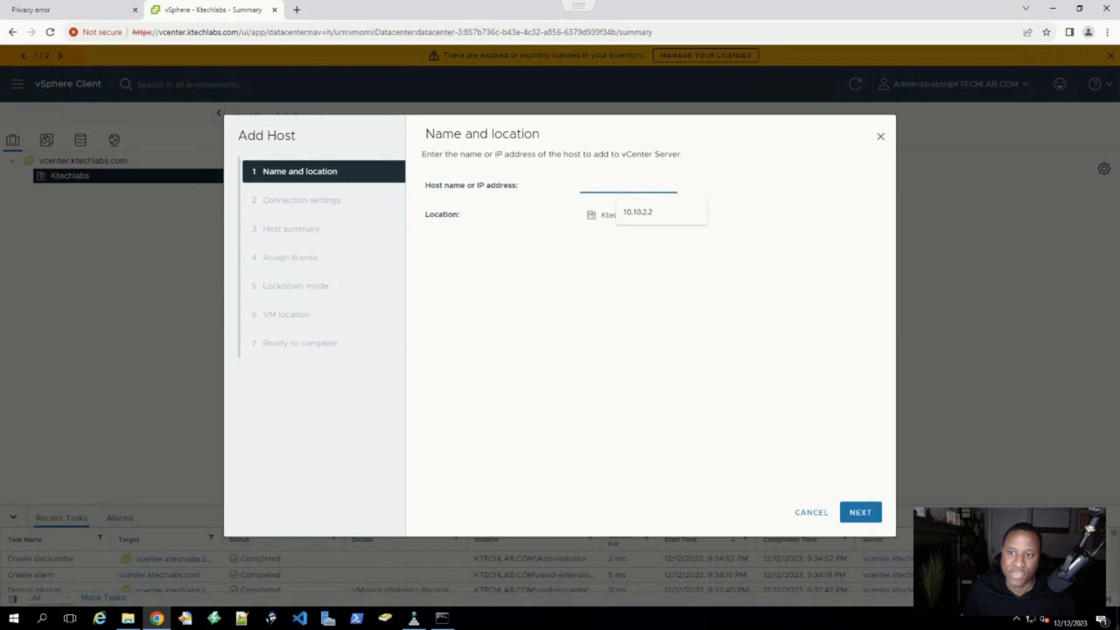
click(638, 212)
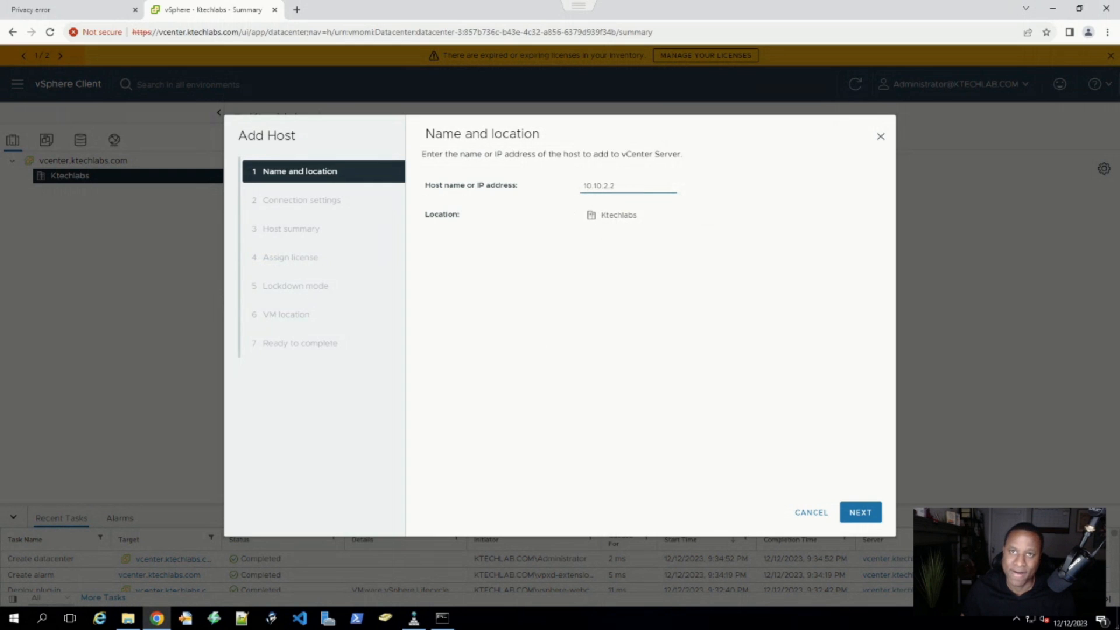
drag(453, 629, 437, 79)
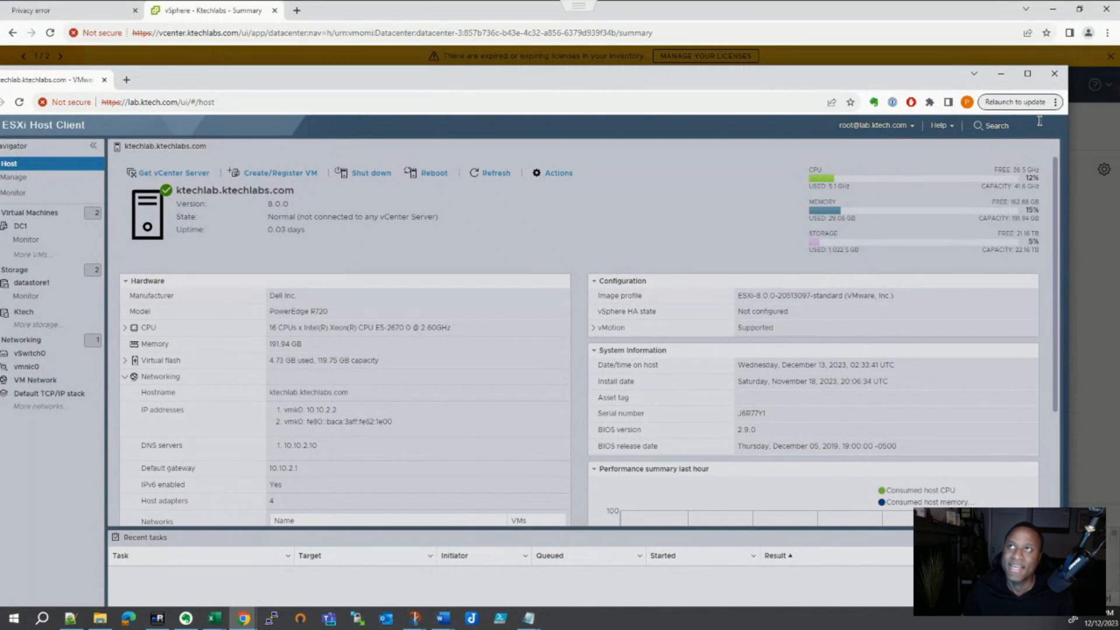
click(1001, 74)
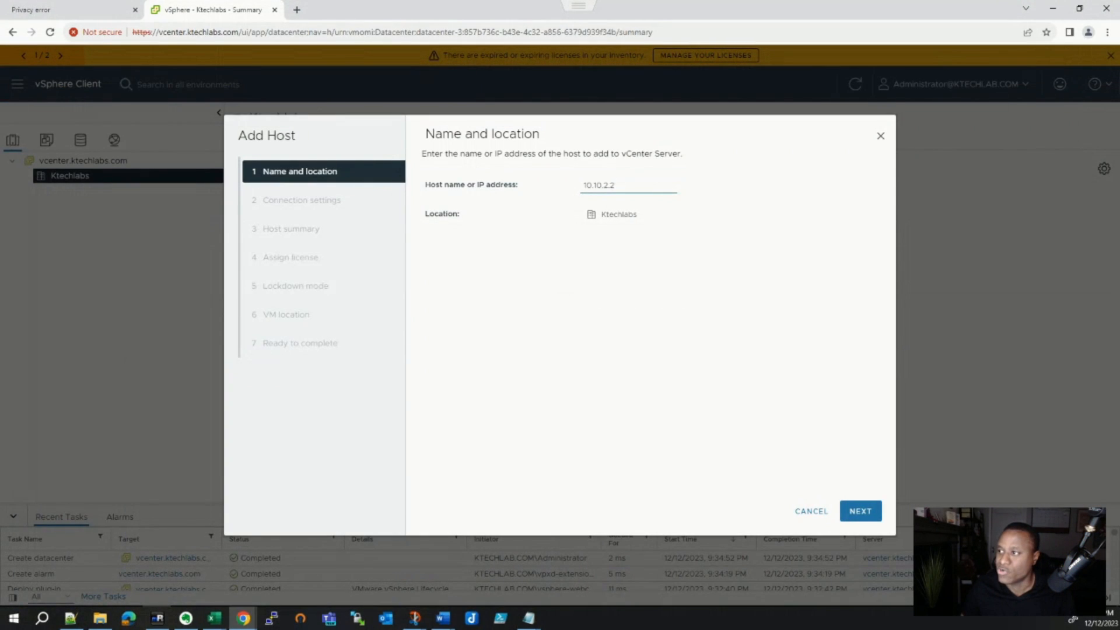
click(861, 512)
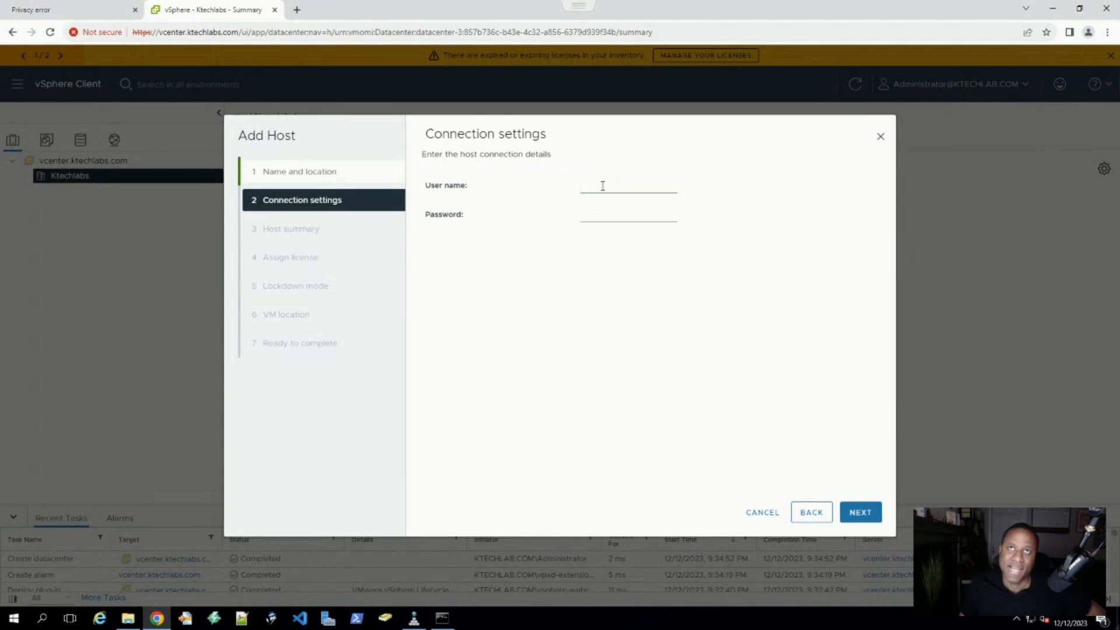
- Enter the host's login credentials and trust its certificate to reach the 10.10.2.2 host summary
click(603, 185)
click(604, 213)
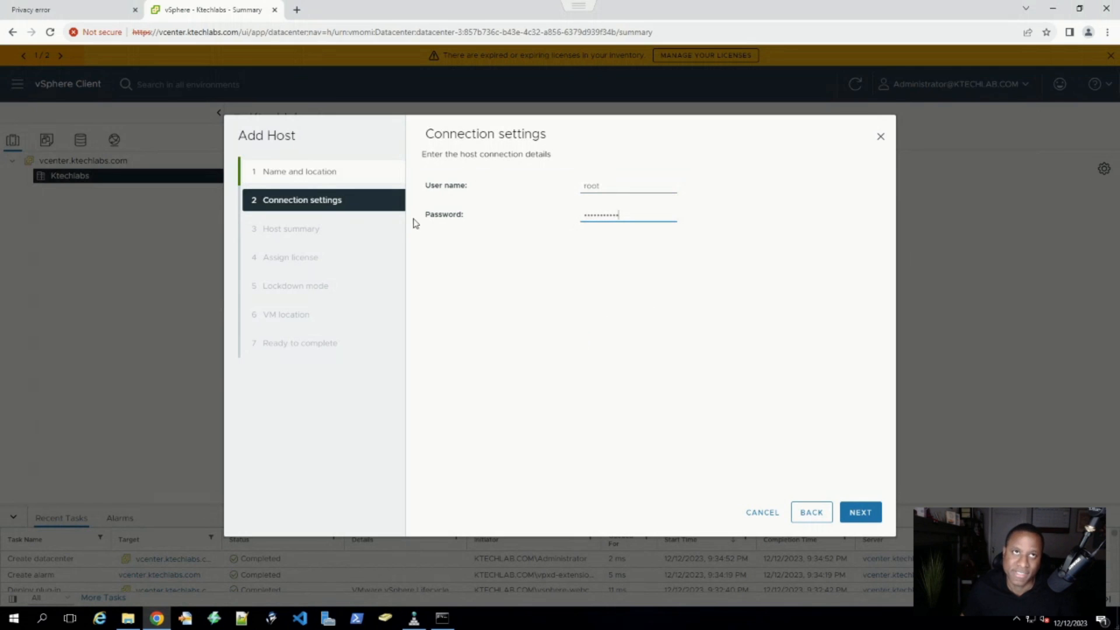
click(853, 516)
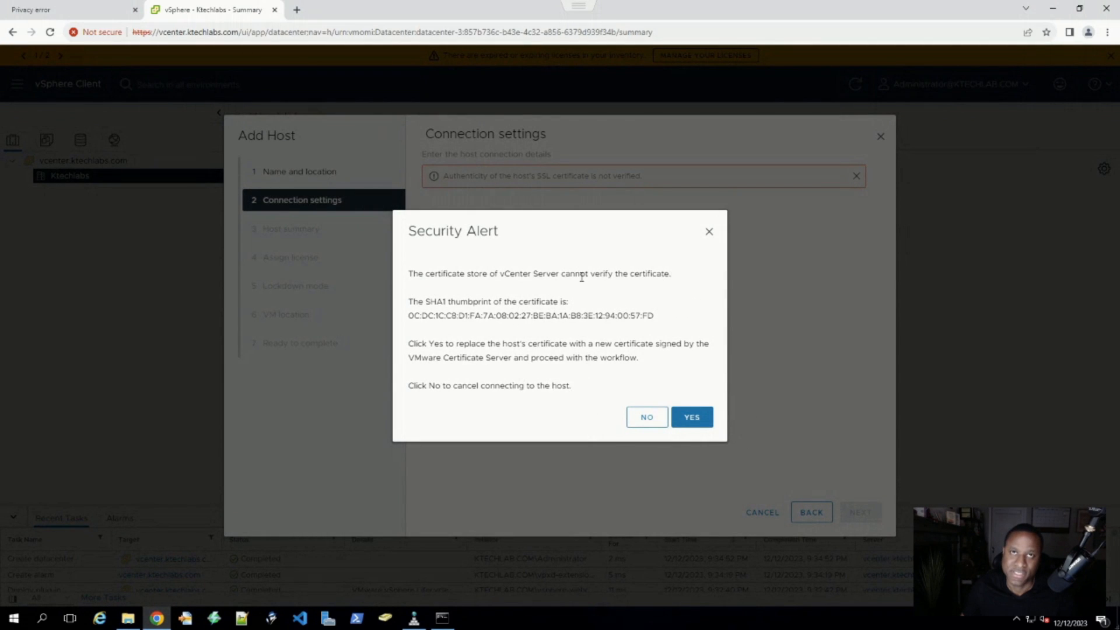
click(692, 419)
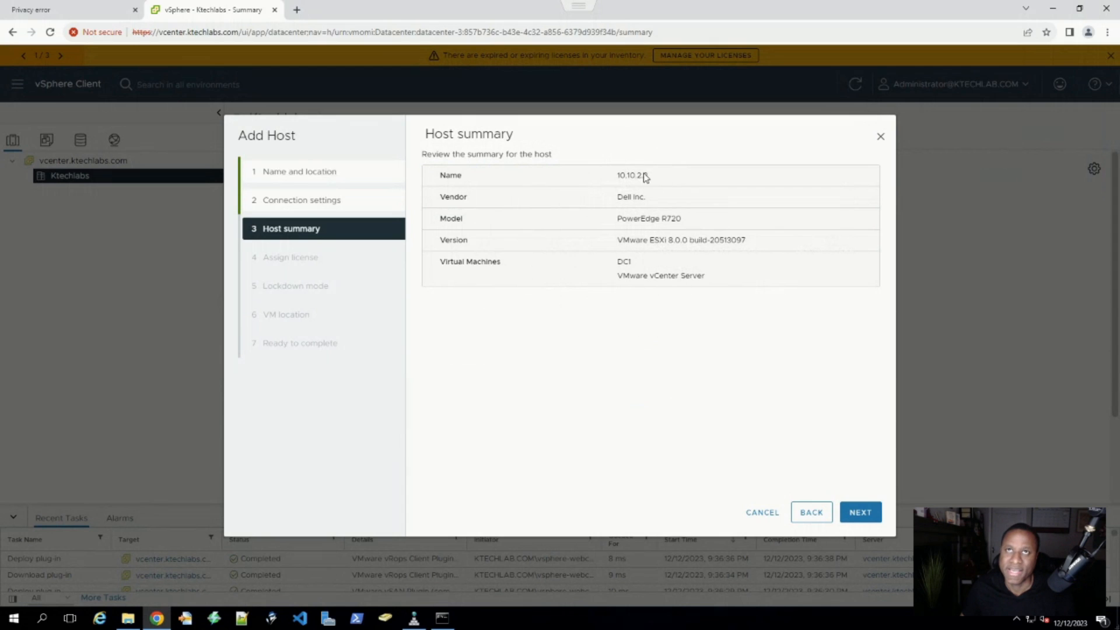
- Review host 10.10.2.2's summary: PowerEdge R720 model, ESXi version and virtual machines
drag(648, 175, 616, 185)
drag(685, 219, 594, 219)
drag(773, 244, 588, 240)
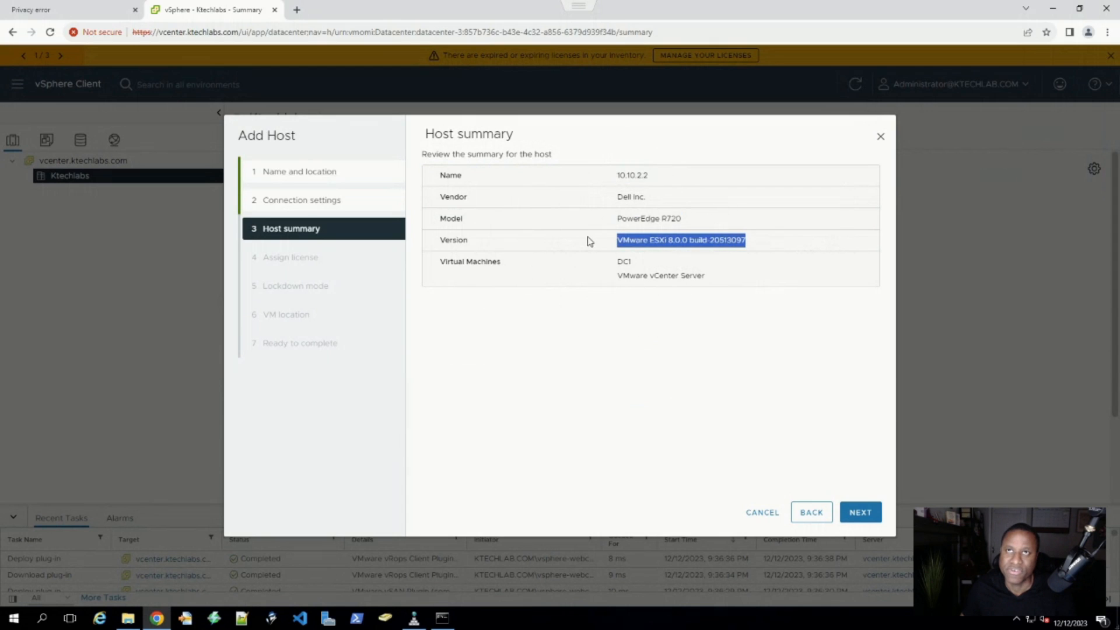
drag(768, 288, 596, 270)
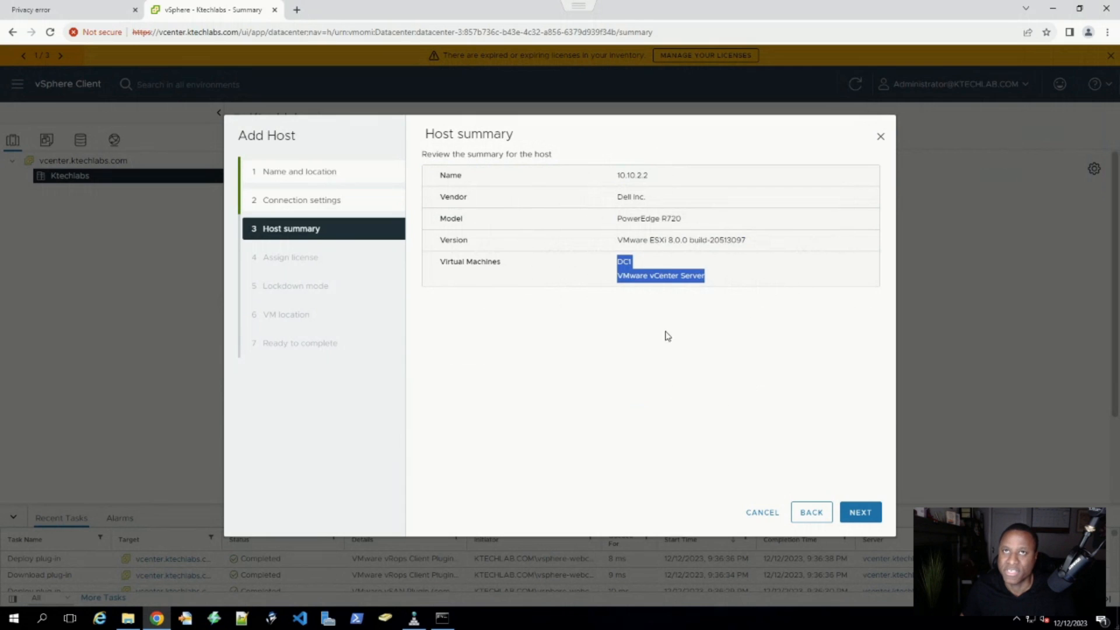
click(786, 397)
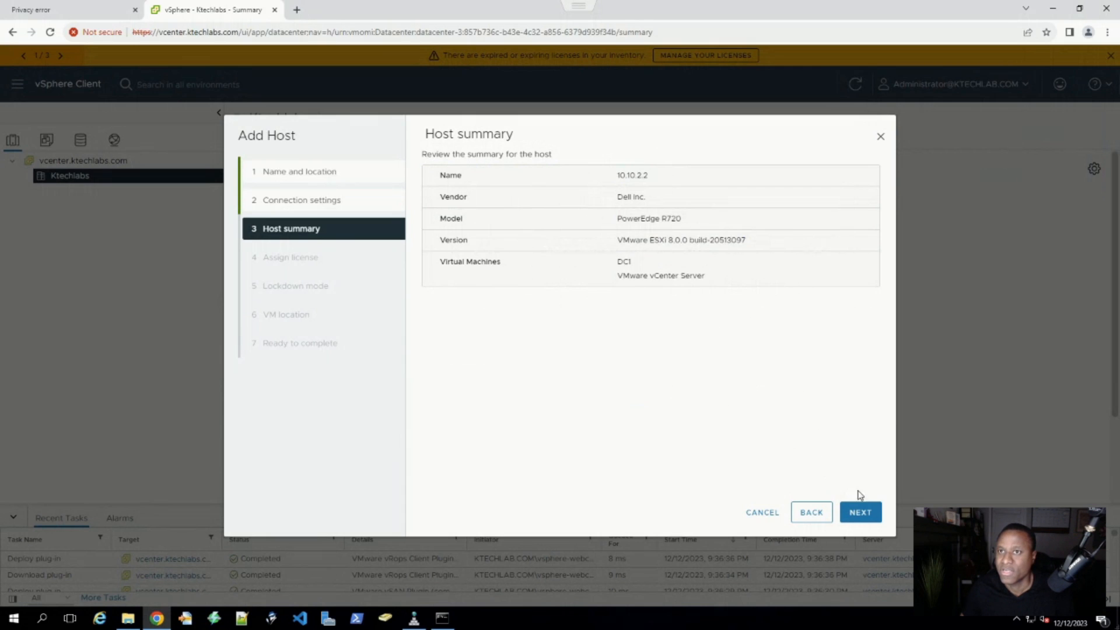
click(861, 514)
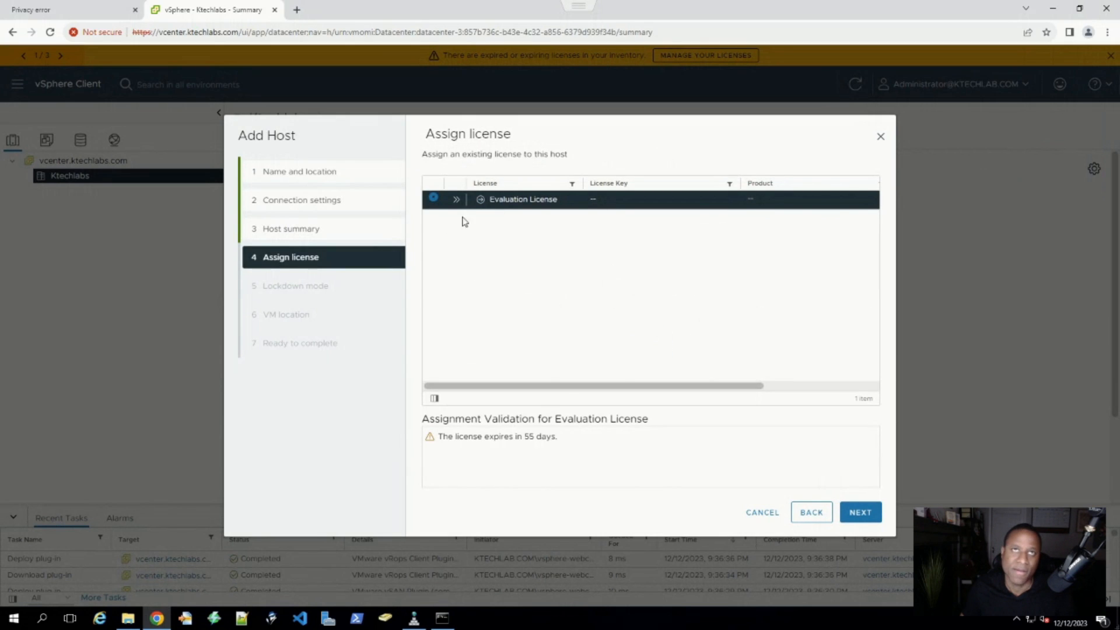
- Keep the Evaluation License for the host despite the expiry warning
drag(580, 453, 464, 420)
click(540, 213)
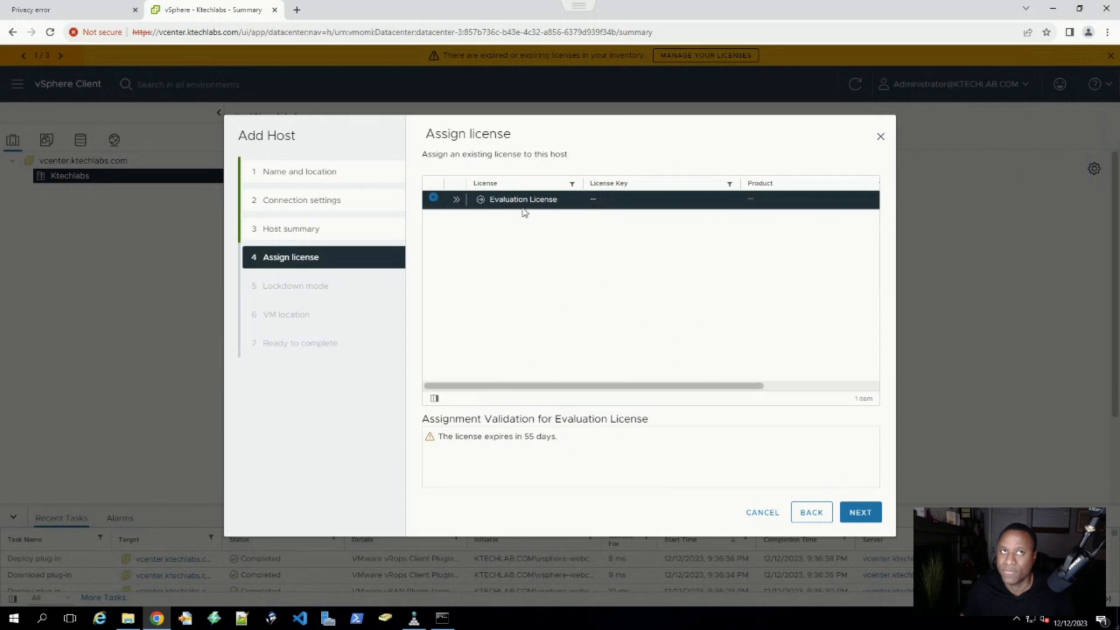
click(857, 514)
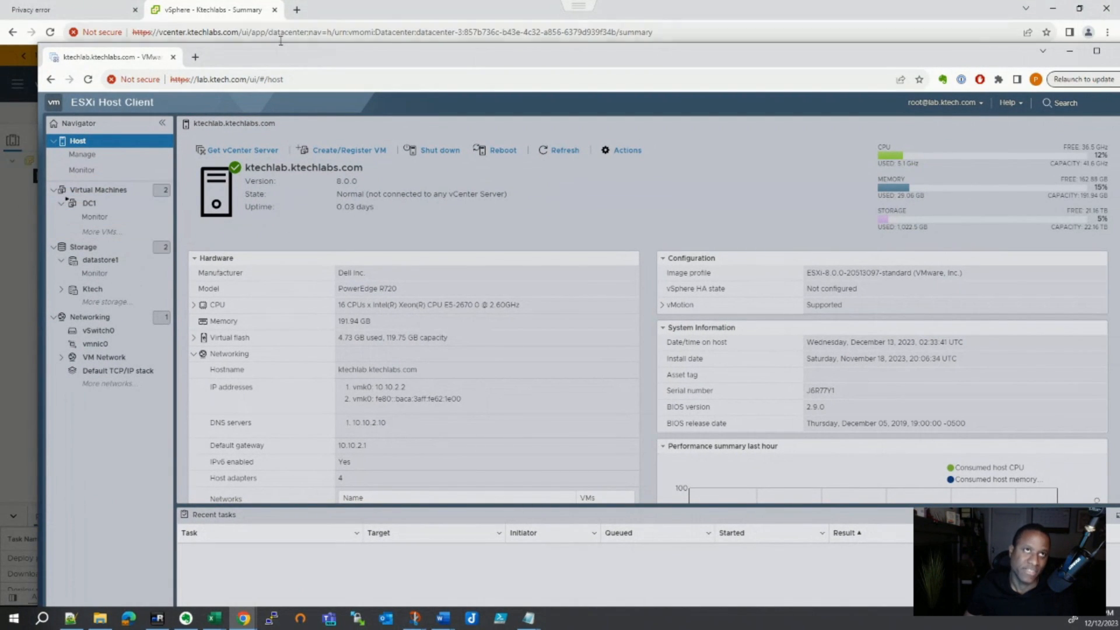
- Choose Ktechlabs as the VM location and finish adding host 10.10.2.2
drag(278, 60, 375, 629)
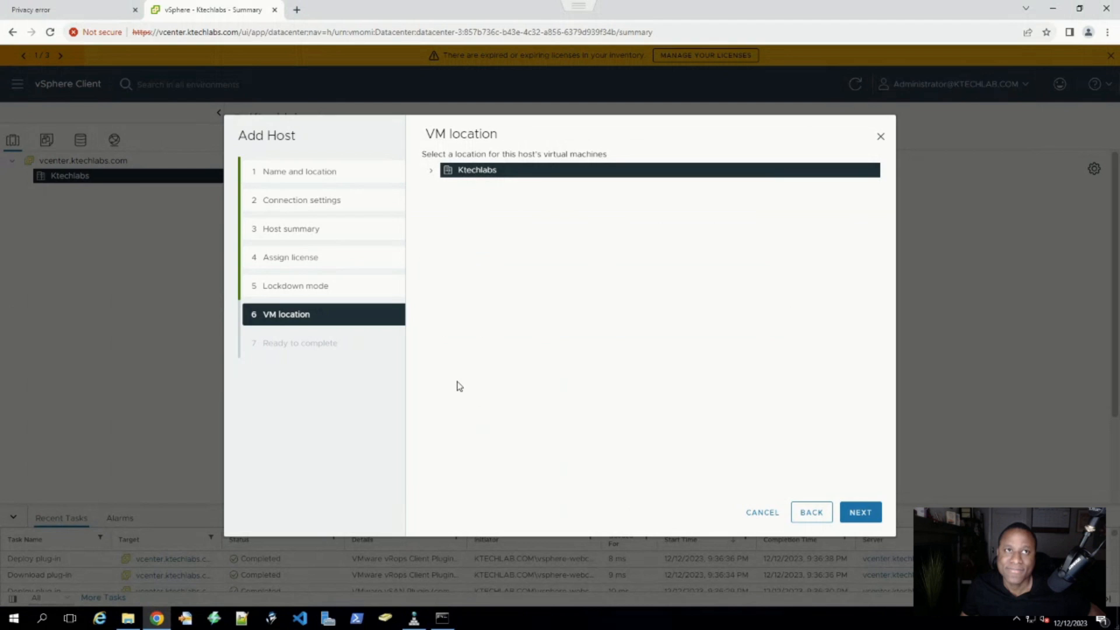
click(431, 171)
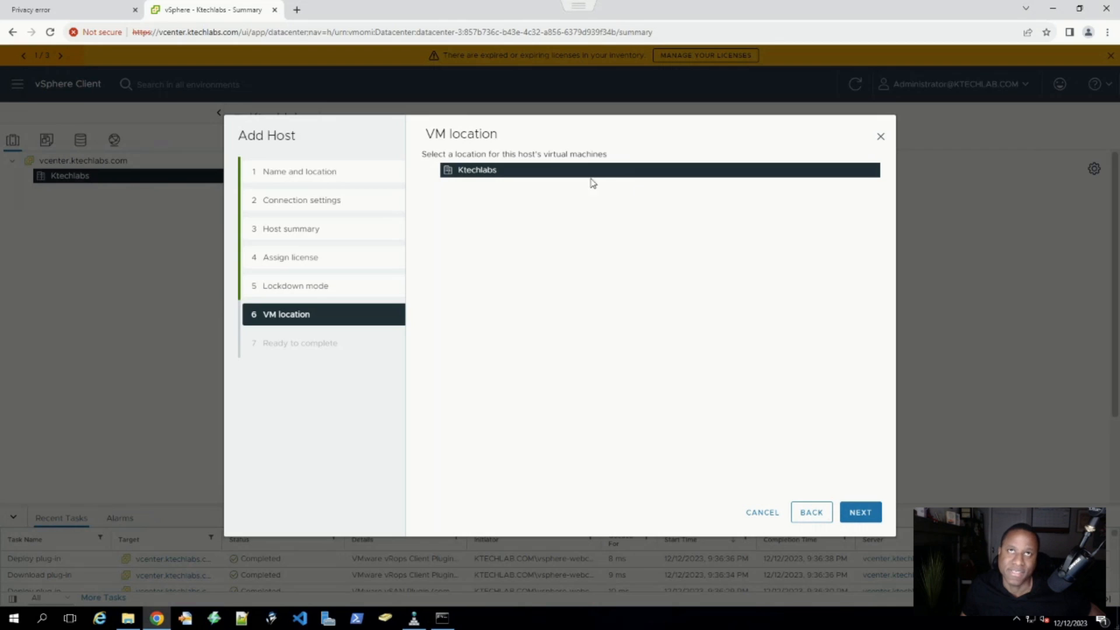
click(865, 512)
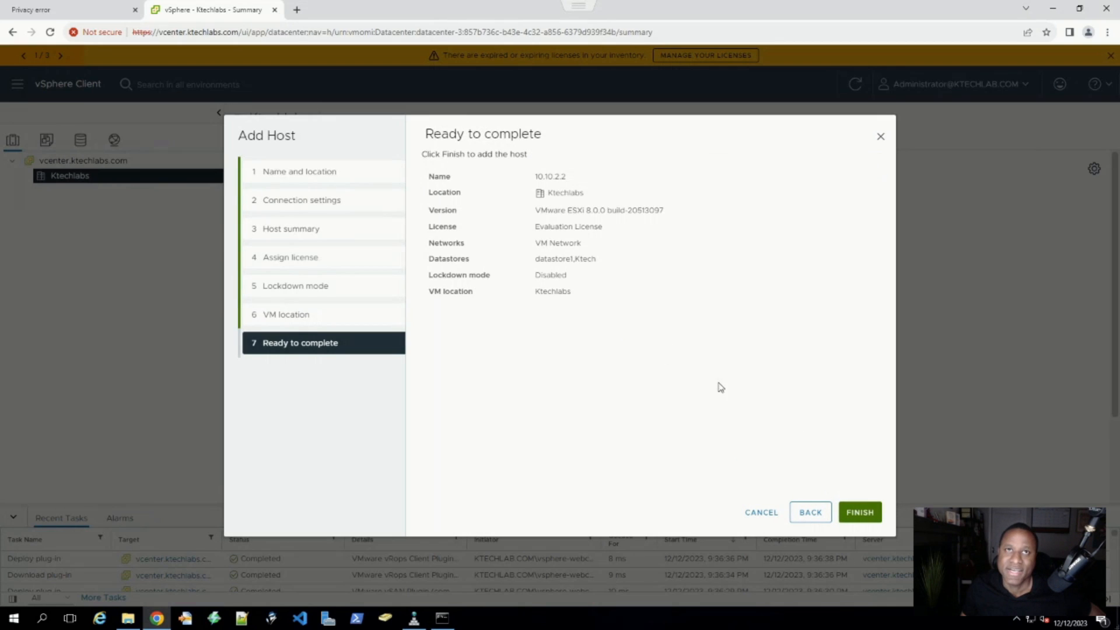
click(861, 512)
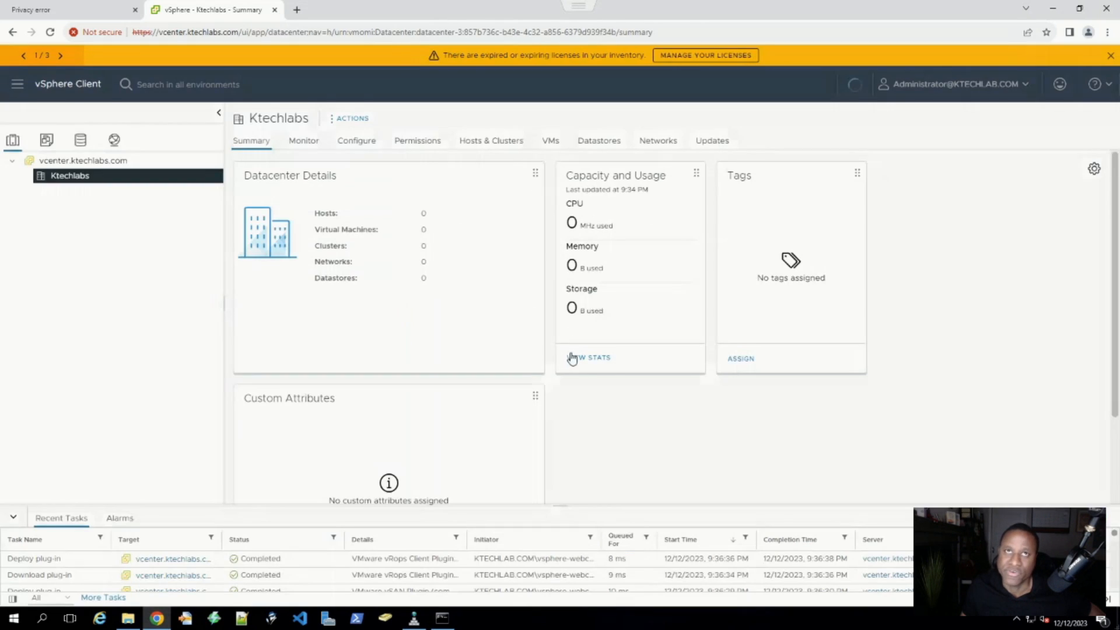
- Expand host 10.10.2.2 and compare its VMs, DC1 and VMware vCenter Server, with the ESXi Host Client list
click(35, 194)
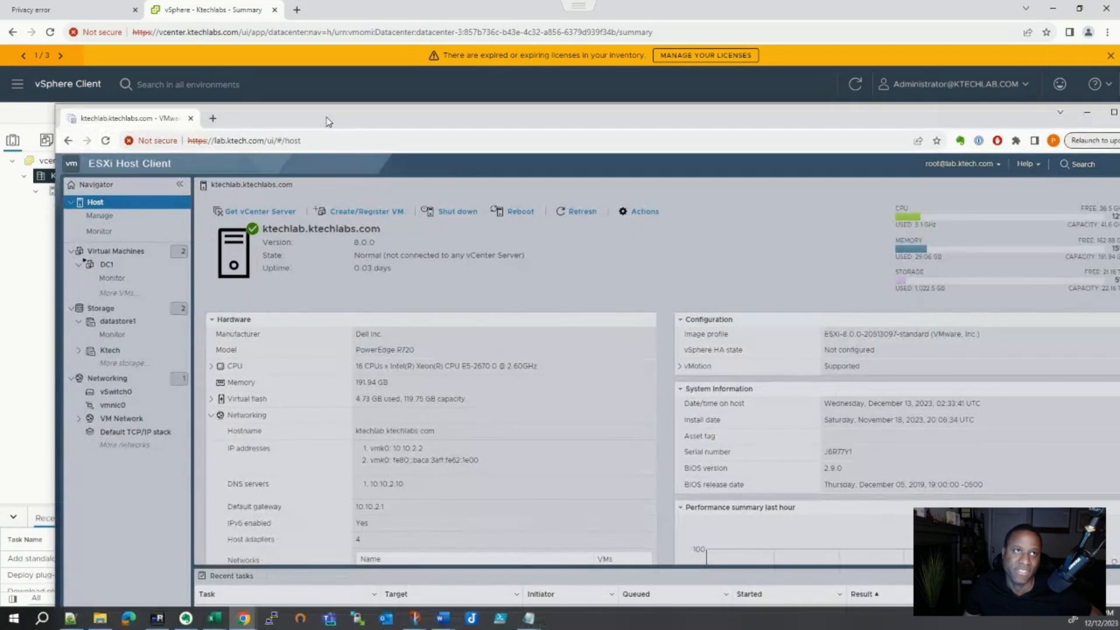
click(116, 252)
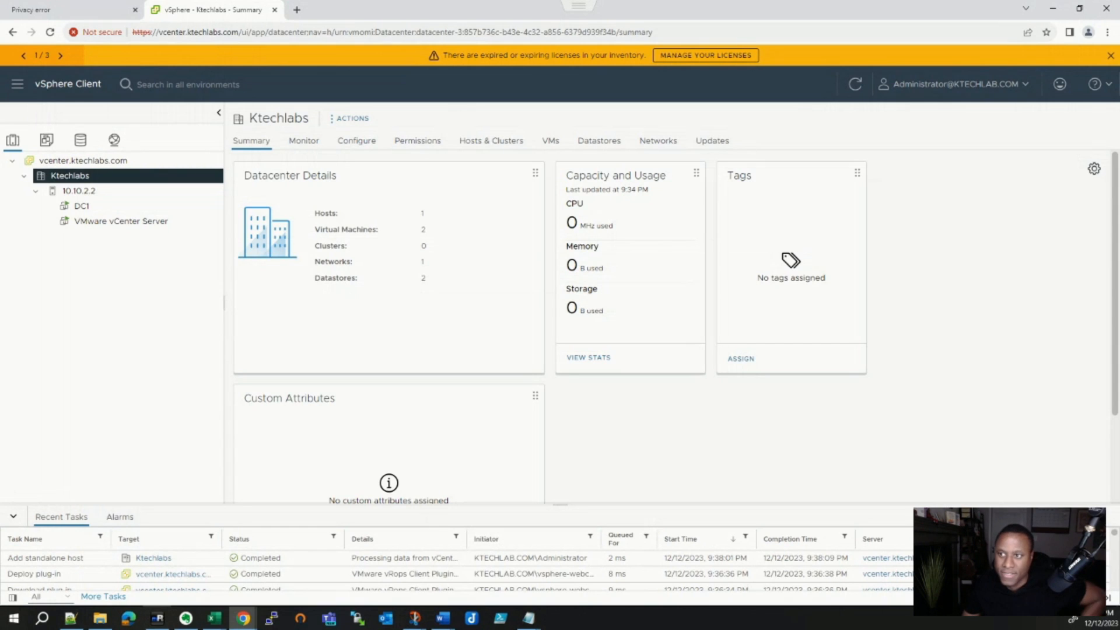
drag(590, 627, 367, 18)
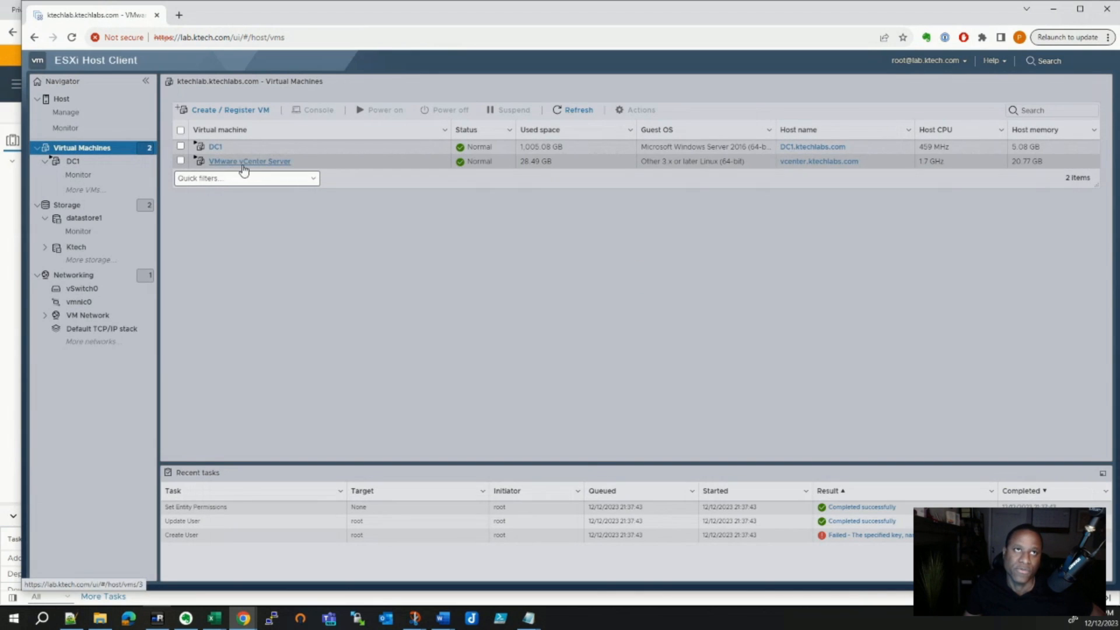
drag(395, 16, 482, 629)
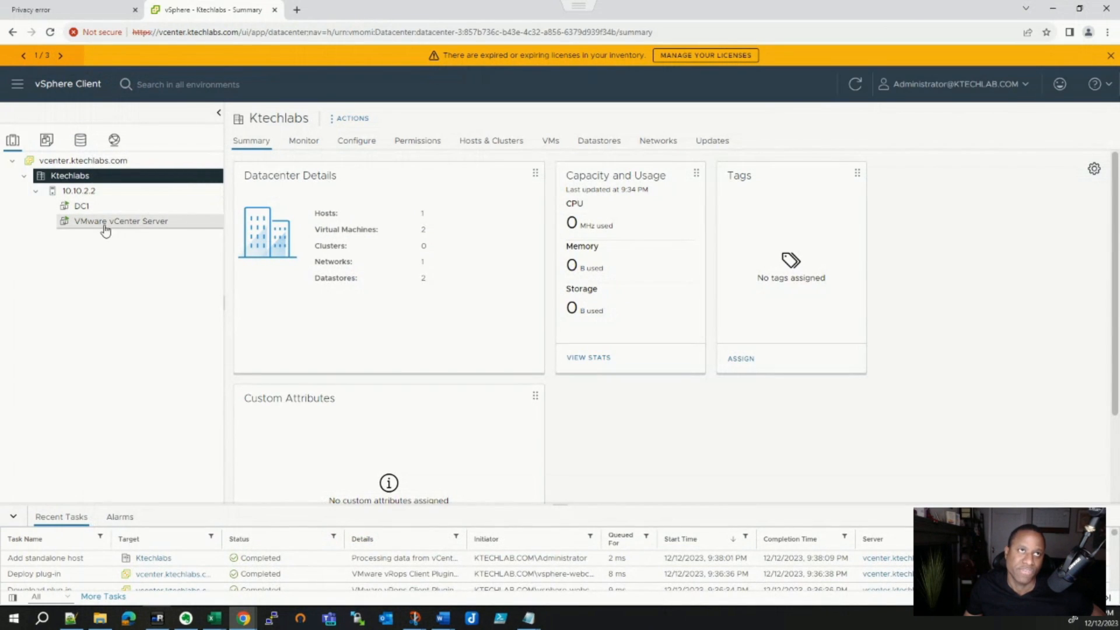
- Browse the Ktechlabs datacenter's Monitor, Configure, Hosts & Clusters, VMs and Datastores tabs
click(302, 142)
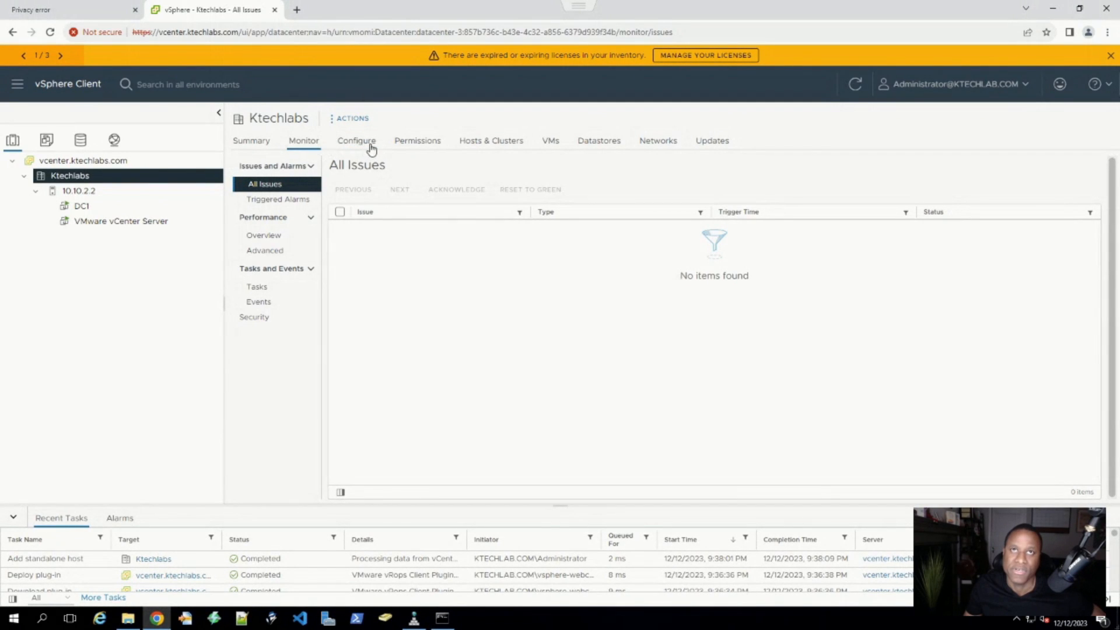
click(367, 144)
click(483, 144)
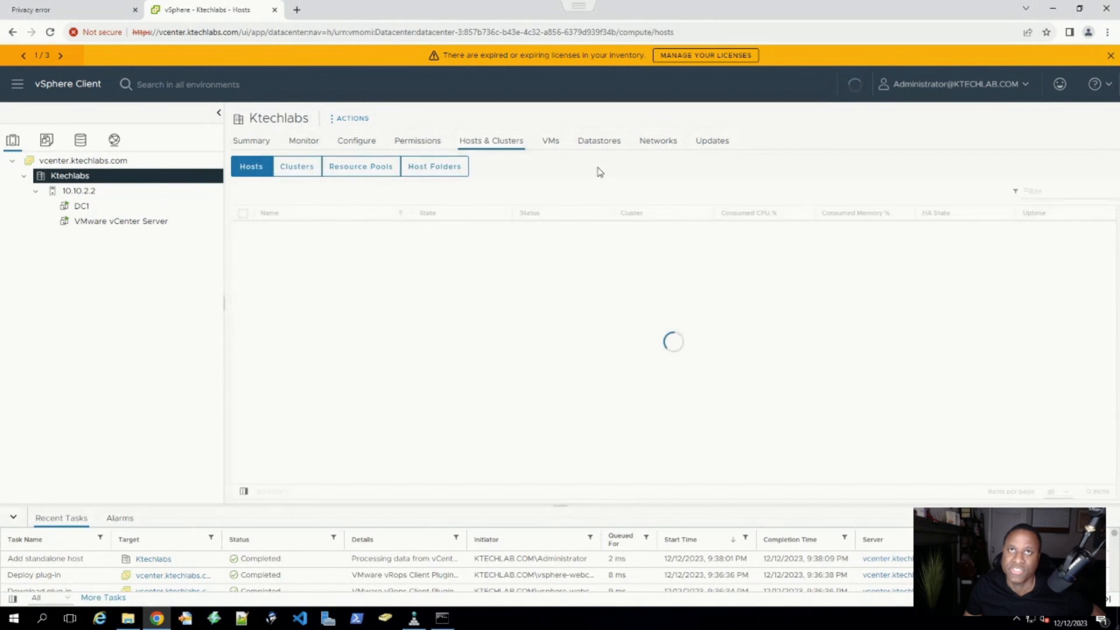
click(554, 143)
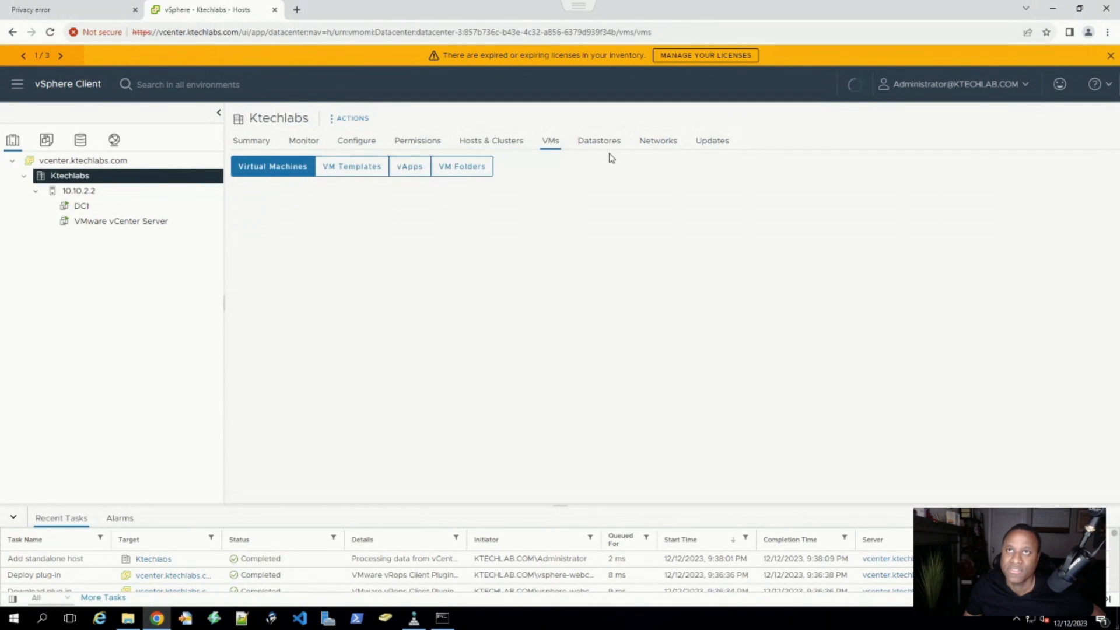
click(511, 151)
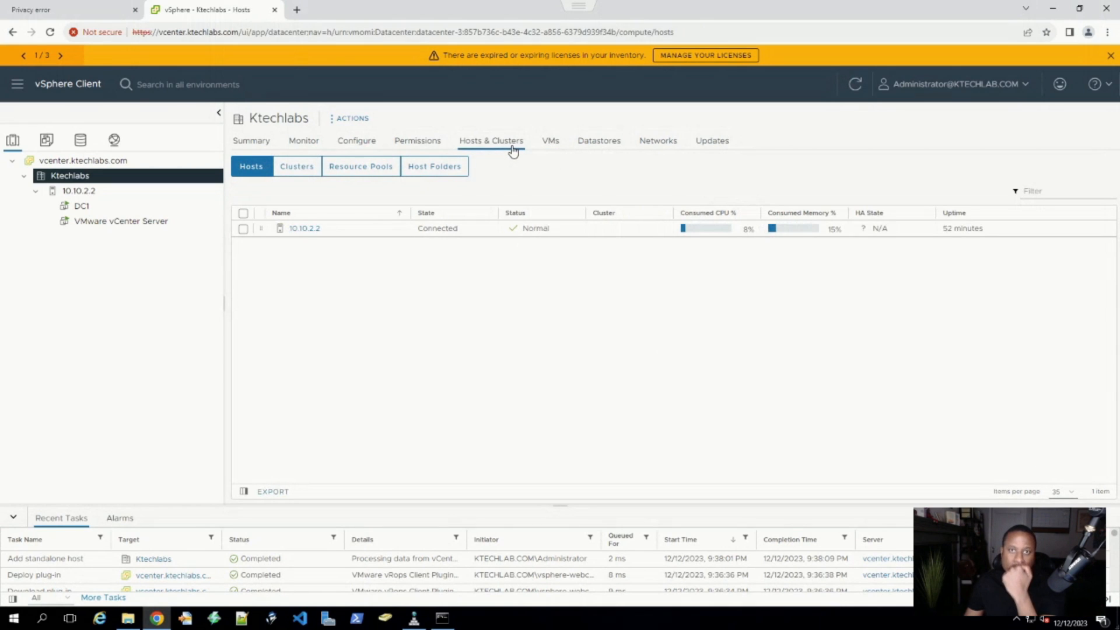
click(596, 147)
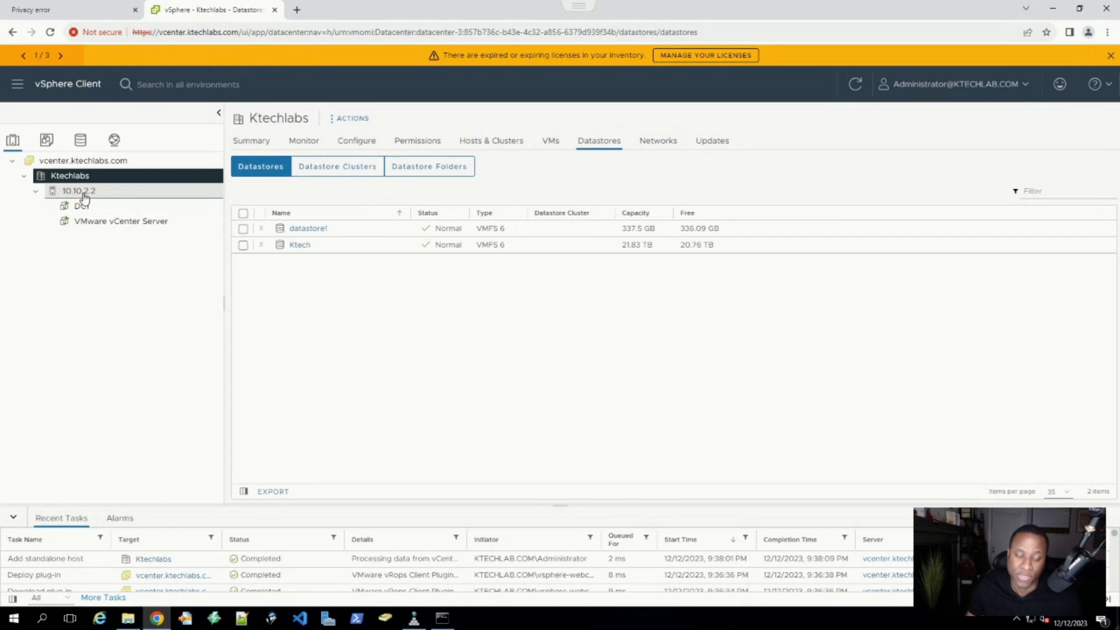
- Open the Ktech datastore, check its VMs, Hosts, Files, Permissions, Configure and Monitor tabs, then return to Summary
click(299, 245)
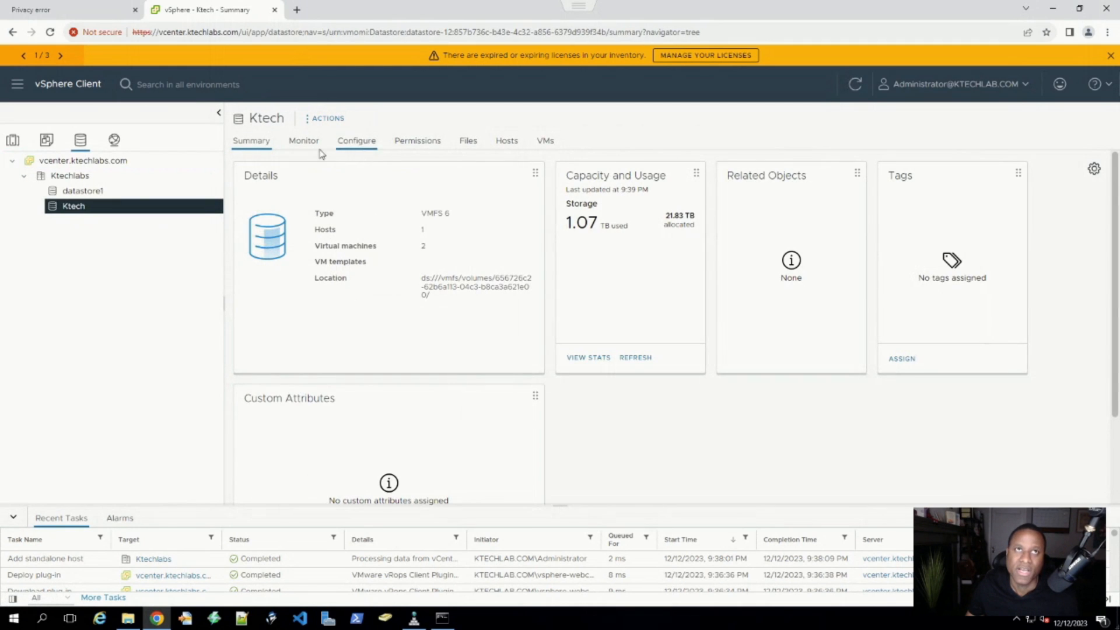
scroll(476, 248, down, 2)
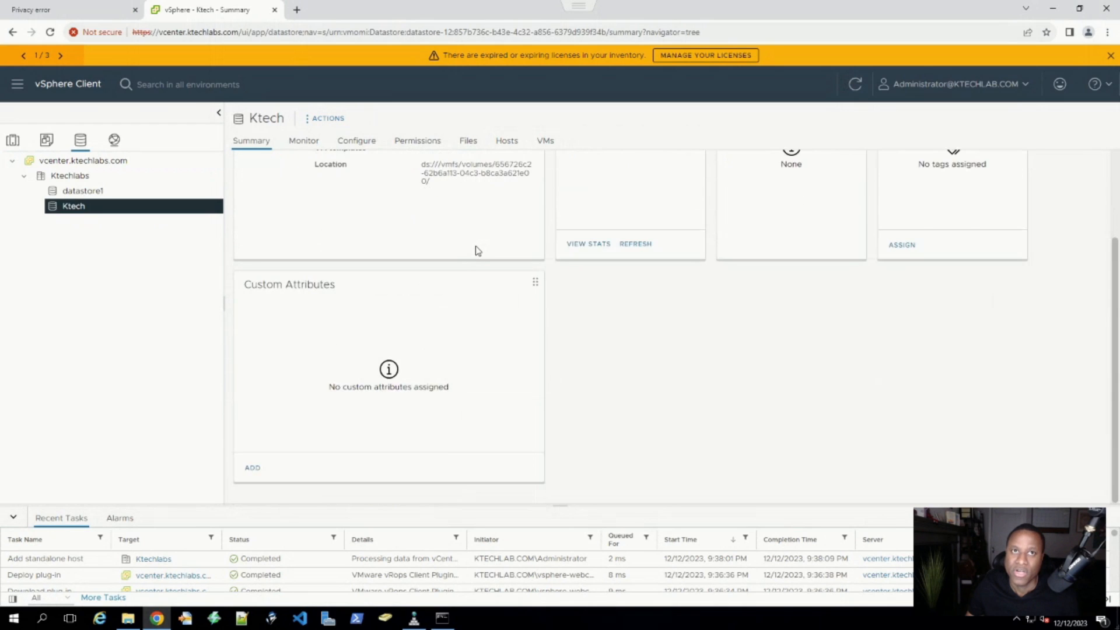
scroll(475, 249, up, 2)
click(545, 141)
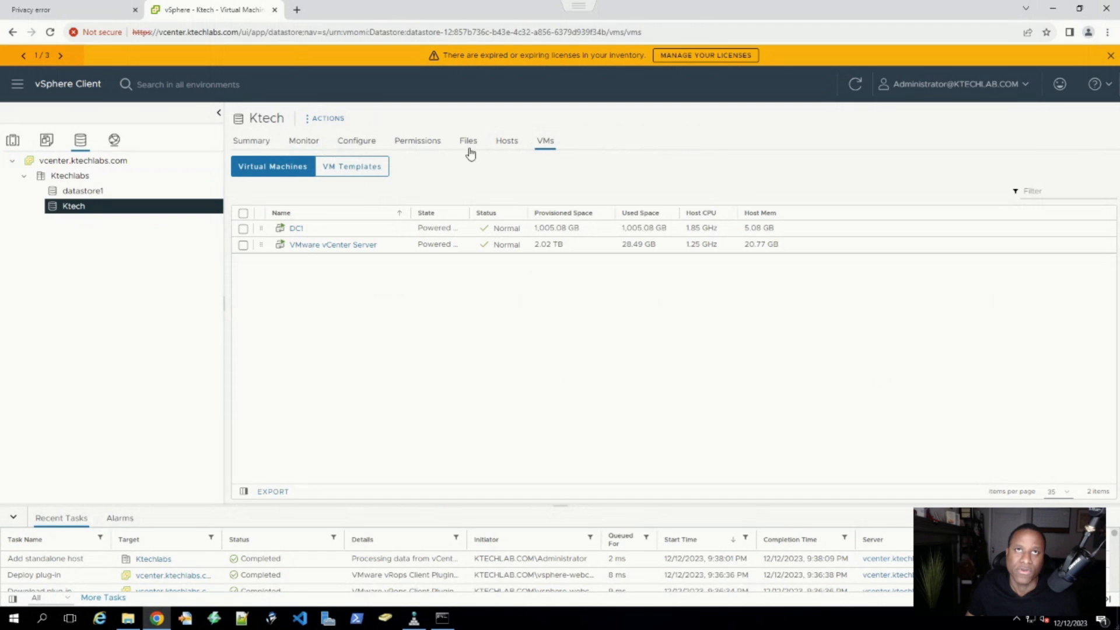
click(505, 150)
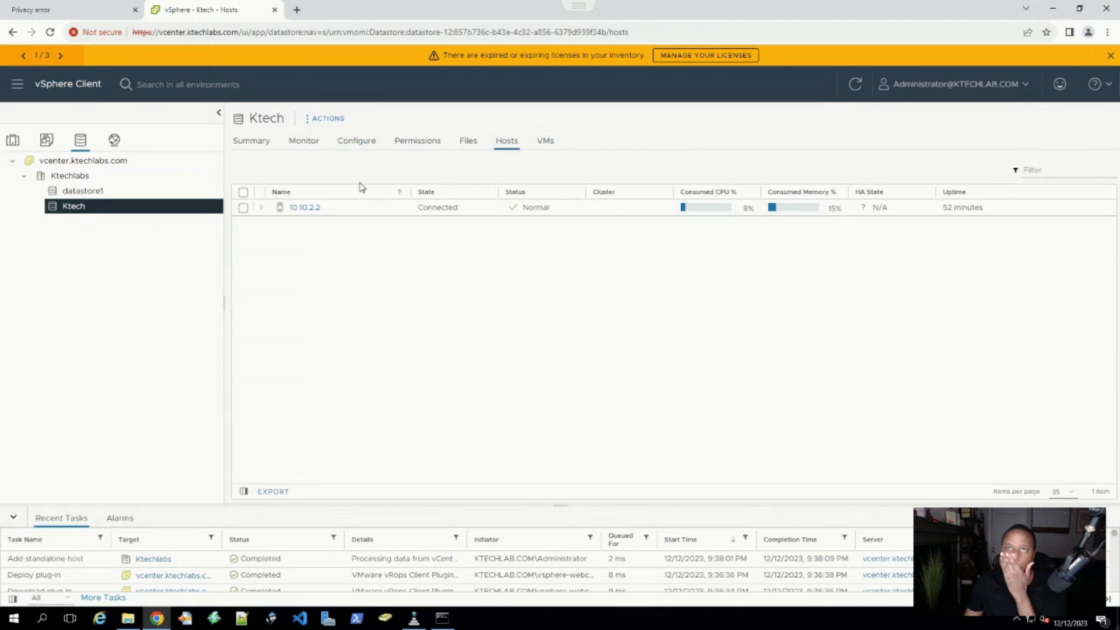
click(462, 144)
click(422, 144)
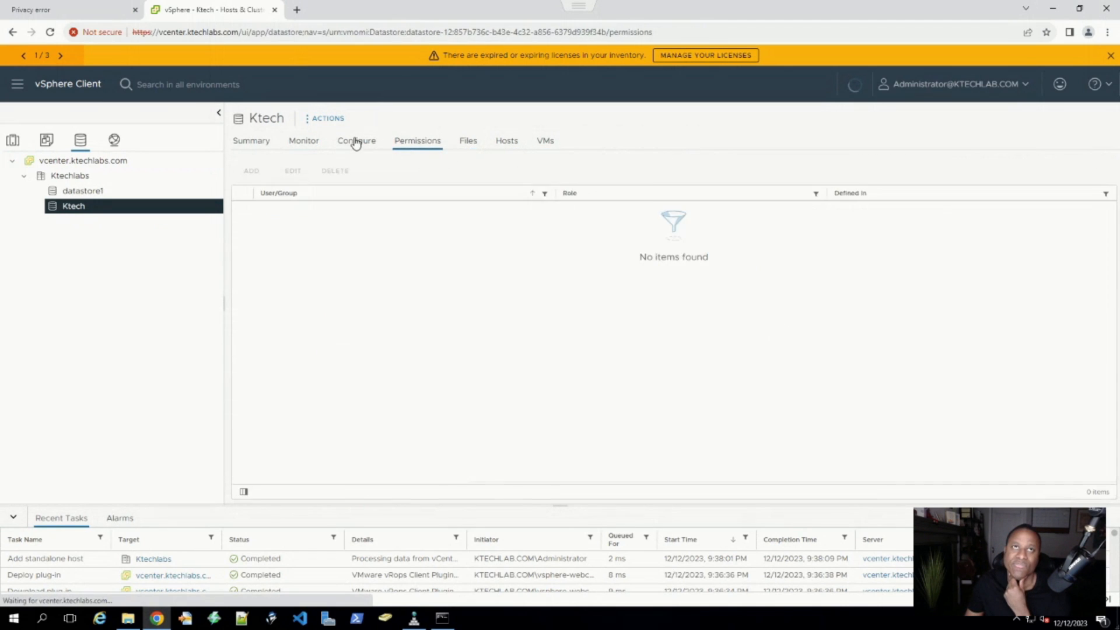
click(357, 142)
click(300, 143)
click(255, 143)
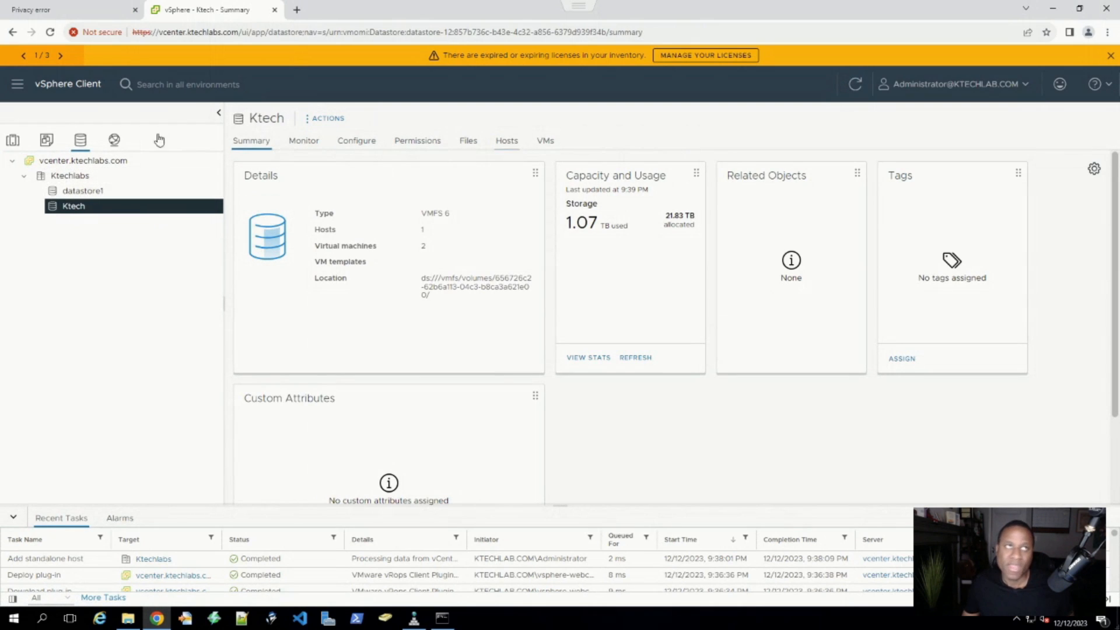
- In the Networking view, check vCenter's Configure and VMs tabs and open the VM Network summary
click(114, 140)
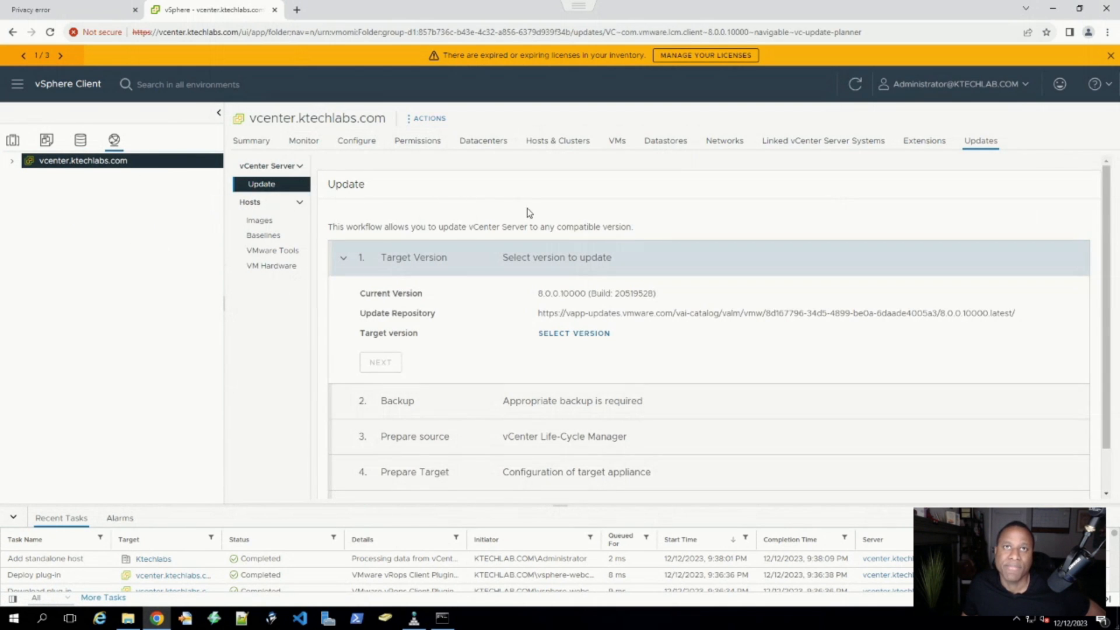
click(357, 142)
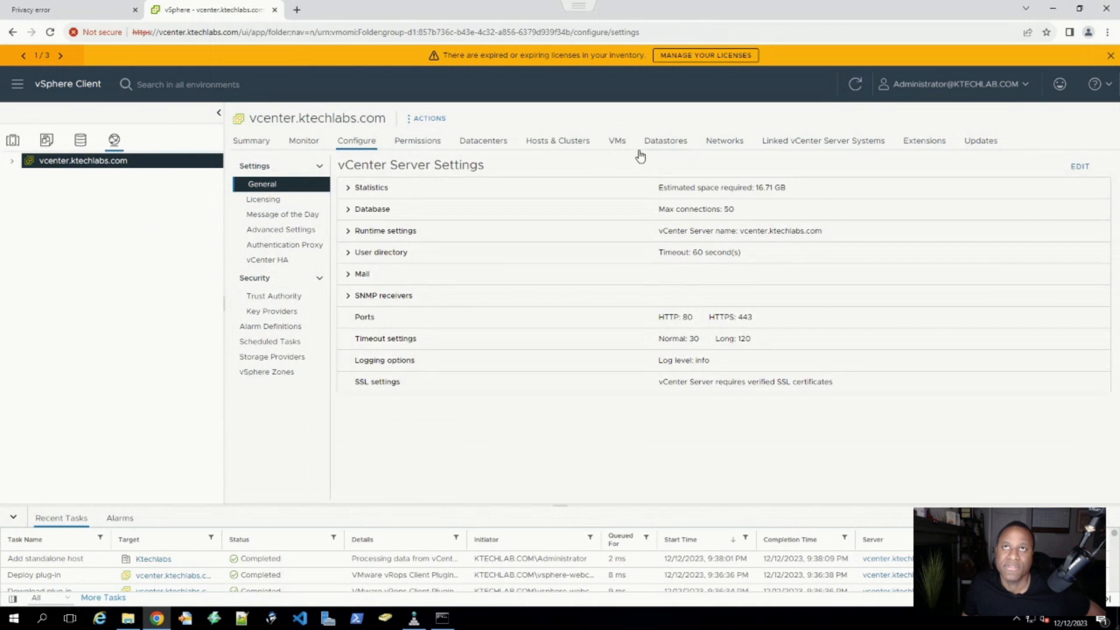
click(617, 142)
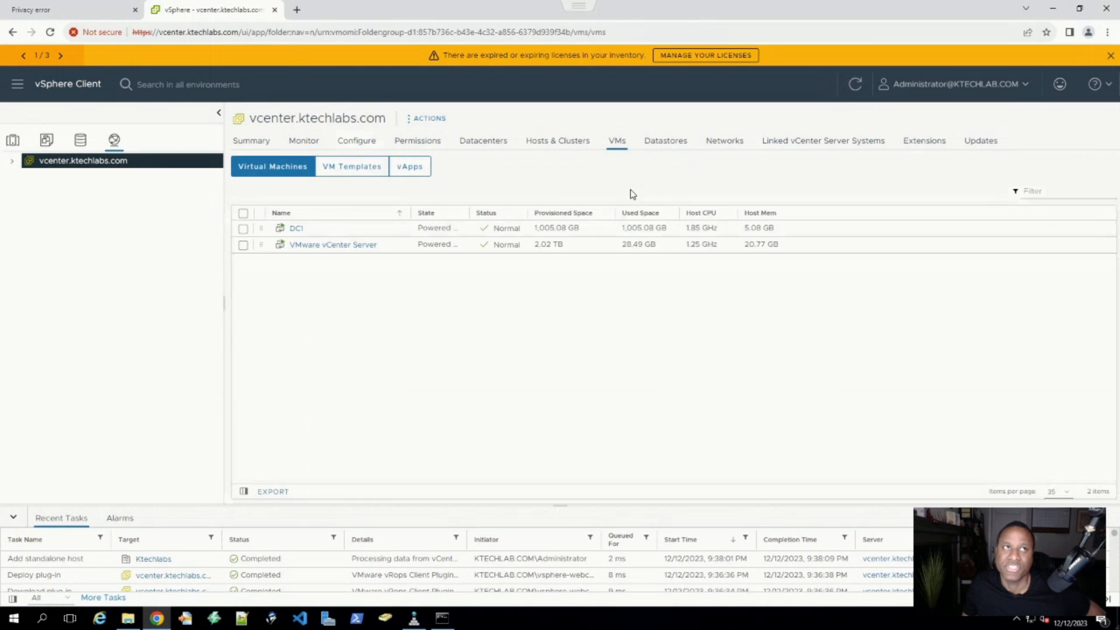
click(12, 162)
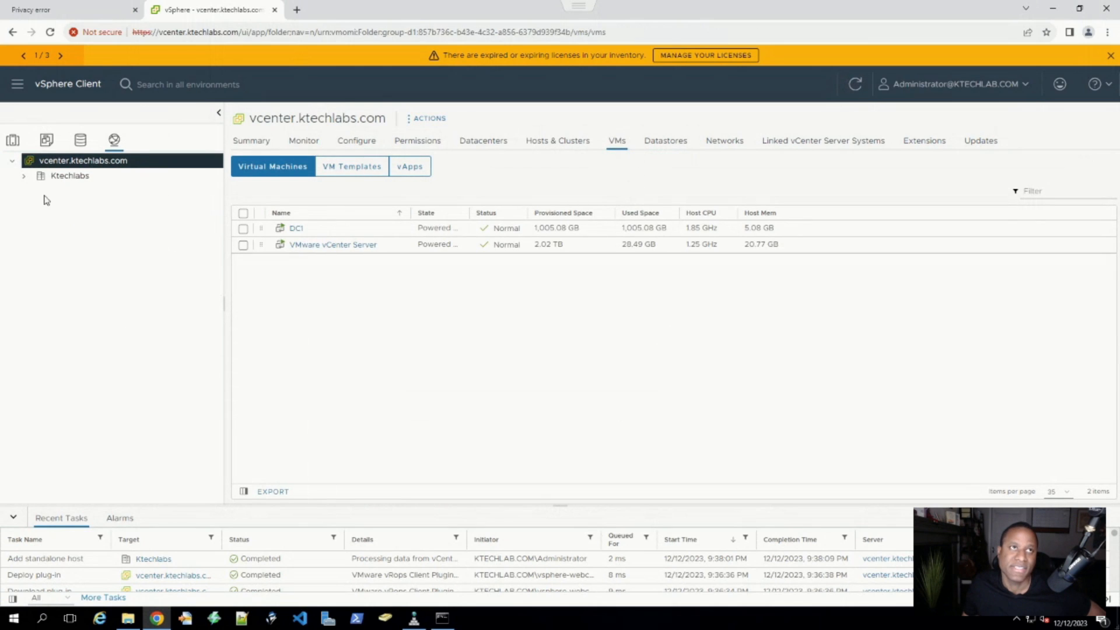
click(24, 175)
click(77, 194)
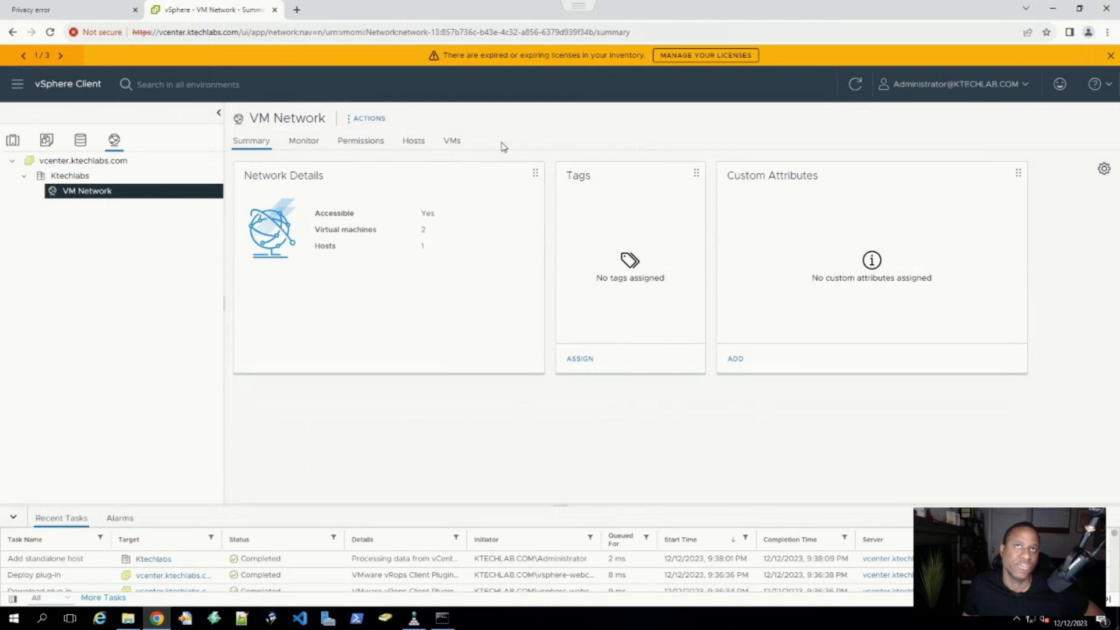
- View the DC1 and VMware vCenter Server VM summaries, then switch to VMs and Templates
click(62, 172)
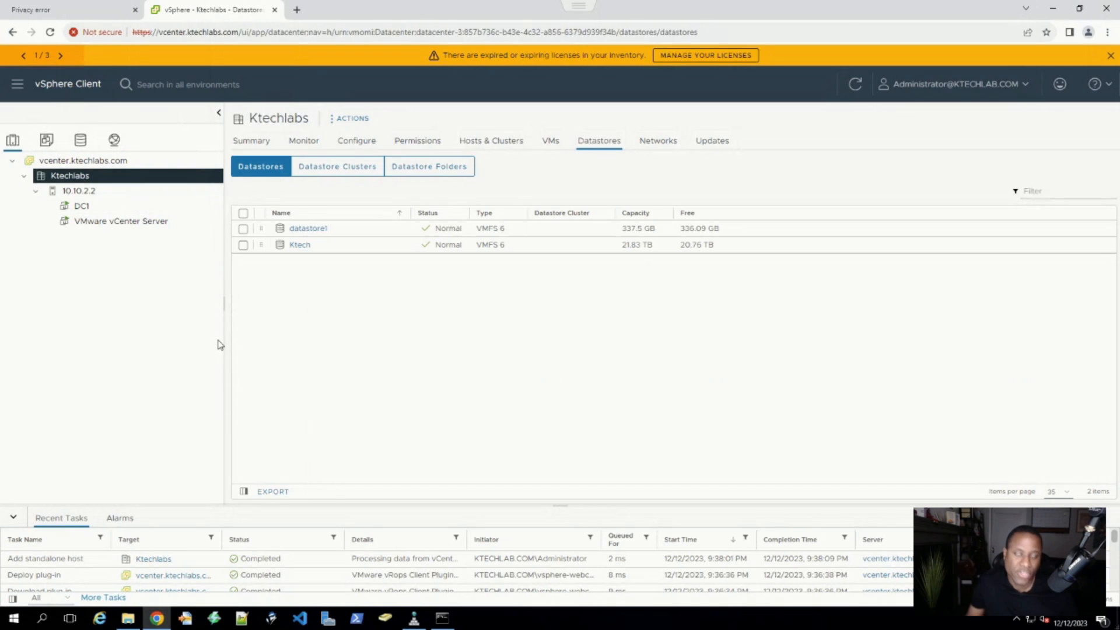
click(77, 206)
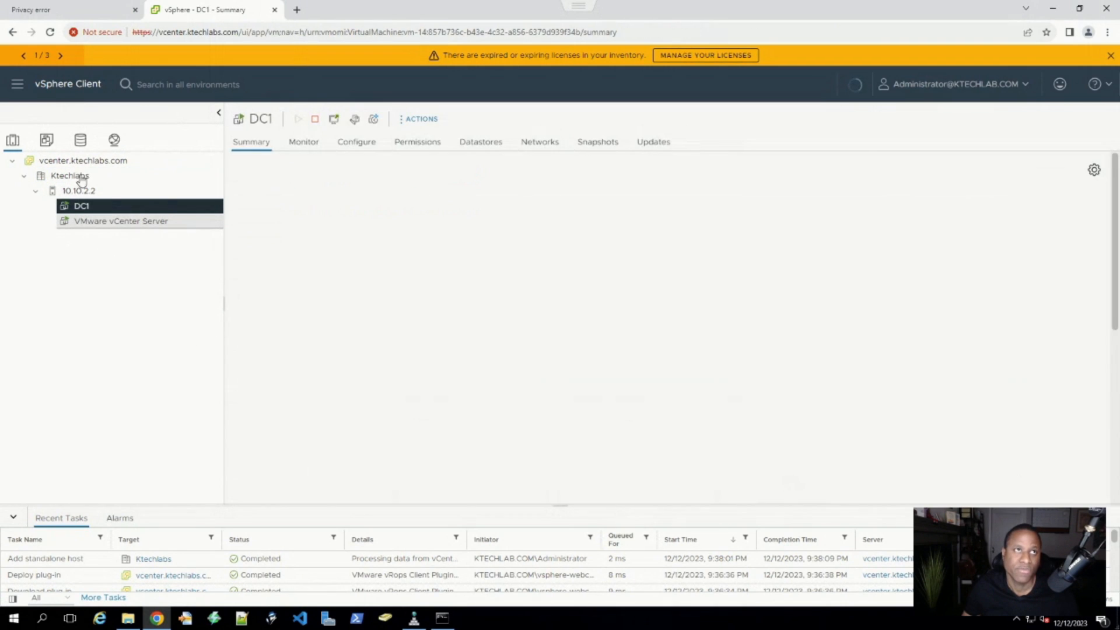
click(105, 221)
click(46, 141)
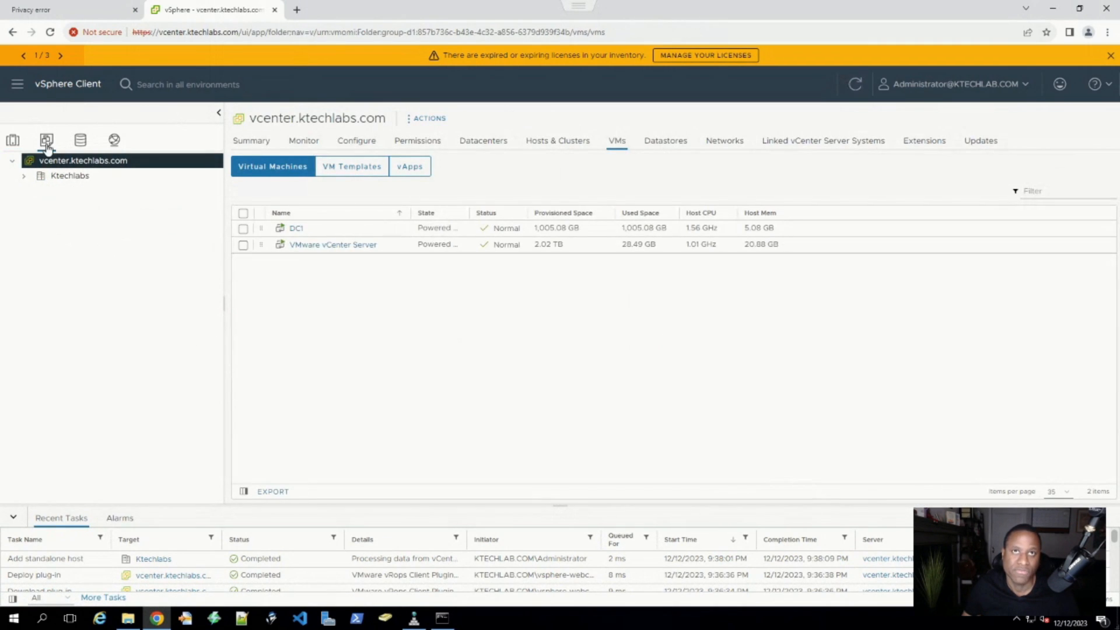